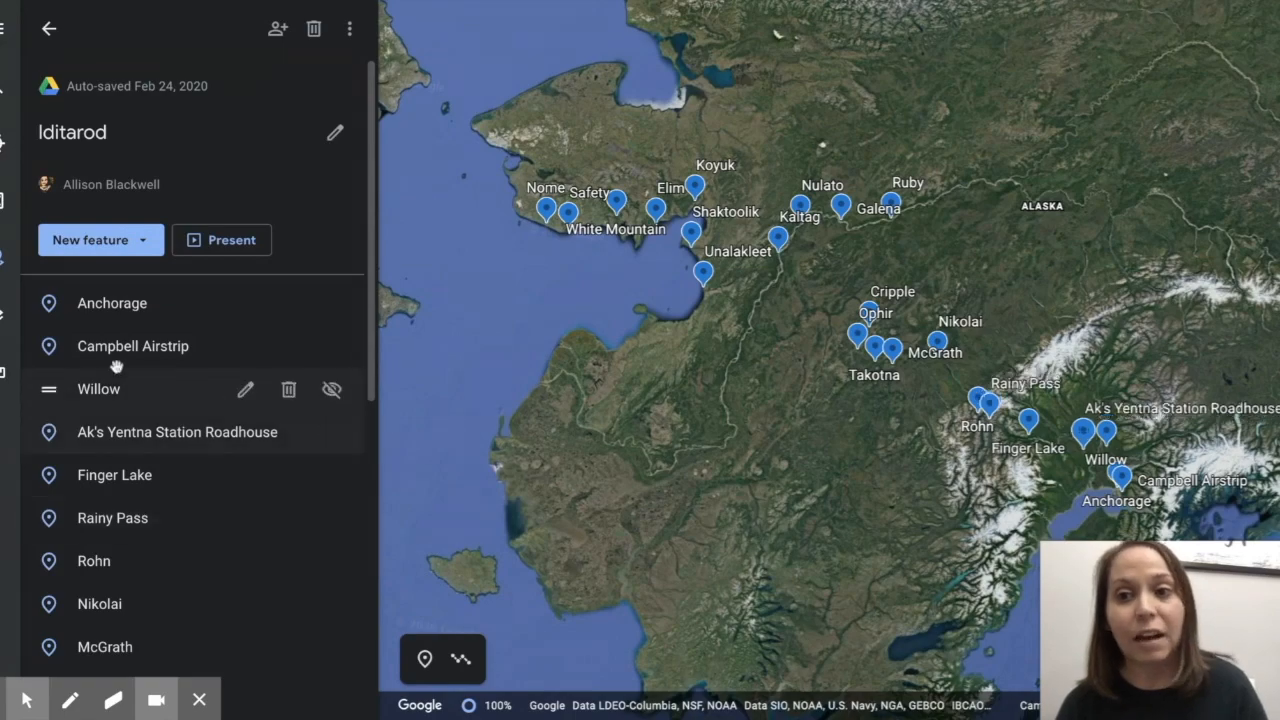
# Open the Anchorage stop of the Iditarod project and browse its photos
pyautogui.click(100, 316)
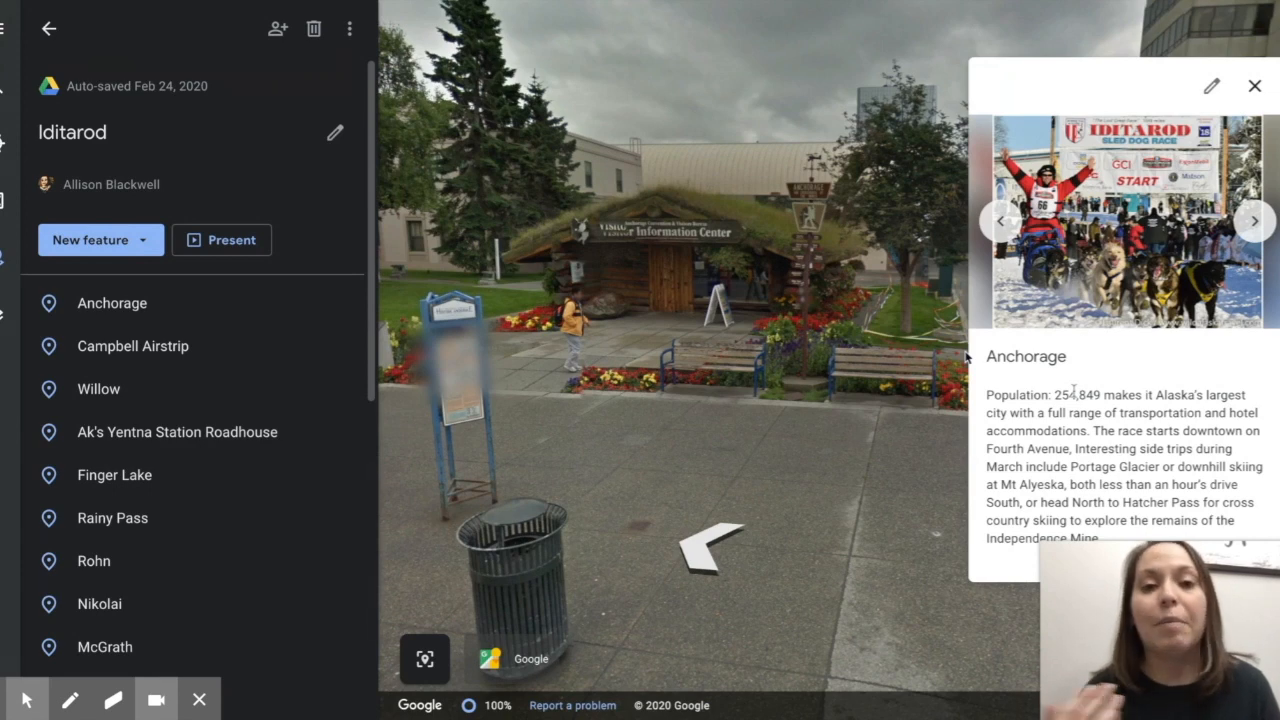
pyautogui.click(1257, 224)
pyautogui.click(1257, 224)
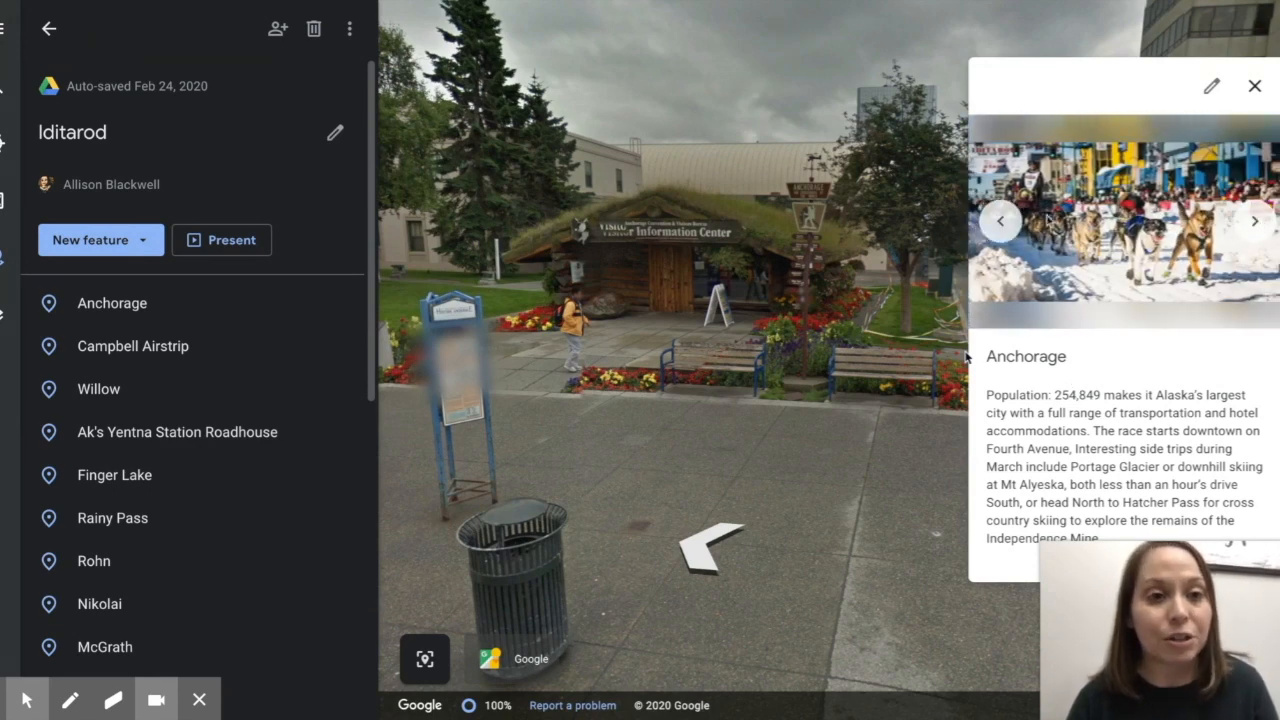
pyautogui.click(1001, 223)
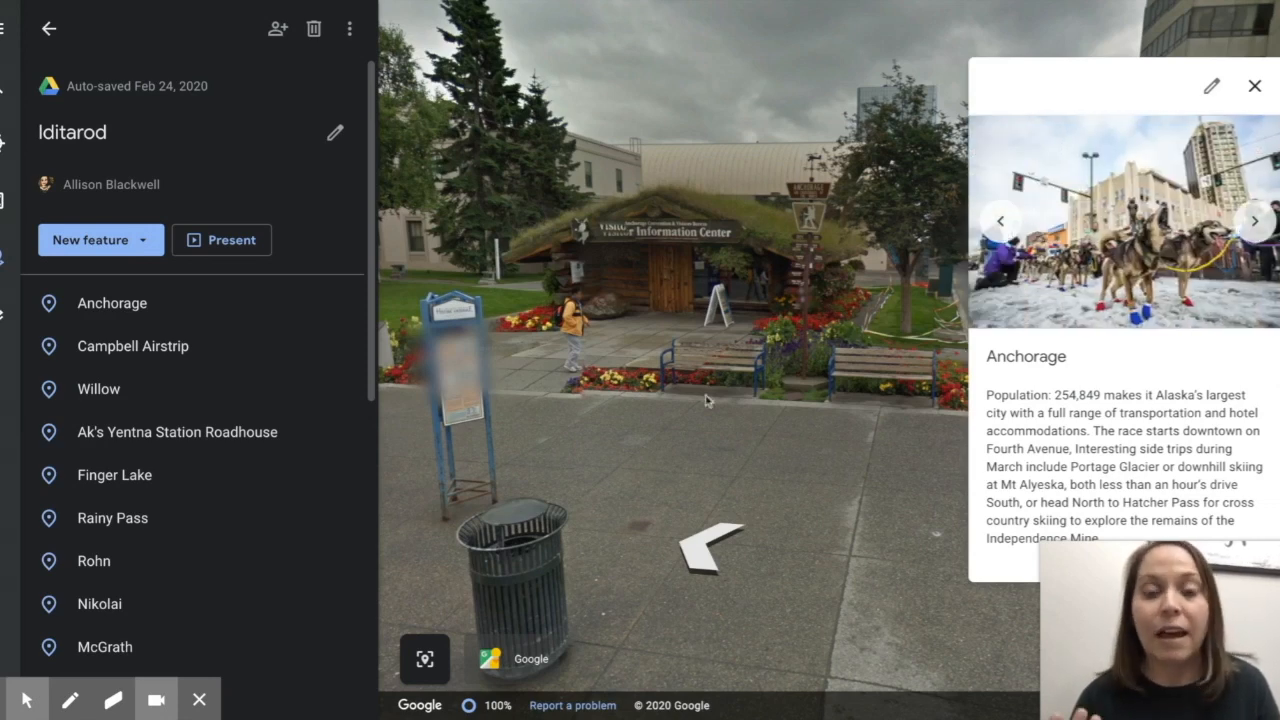
# Look around the Anchorage Street View and turn it to face along W 4th Ave
pyautogui.click(656, 490)
pyautogui.moveTo(877, 496); pyautogui.dragTo(911, 497)
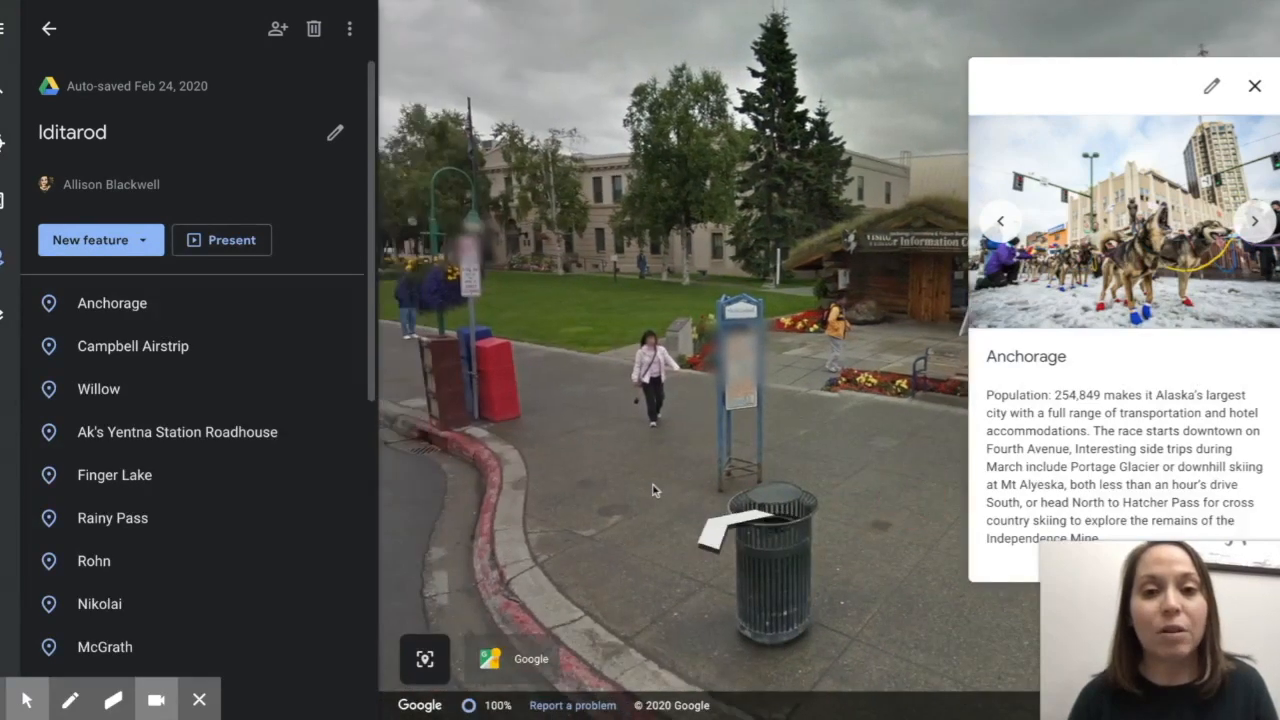
pyautogui.moveTo(530, 468); pyautogui.dragTo(780, 468)
pyautogui.moveTo(596, 459); pyautogui.dragTo(883, 429)
pyautogui.moveTo(536, 440); pyautogui.dragTo(709, 429)
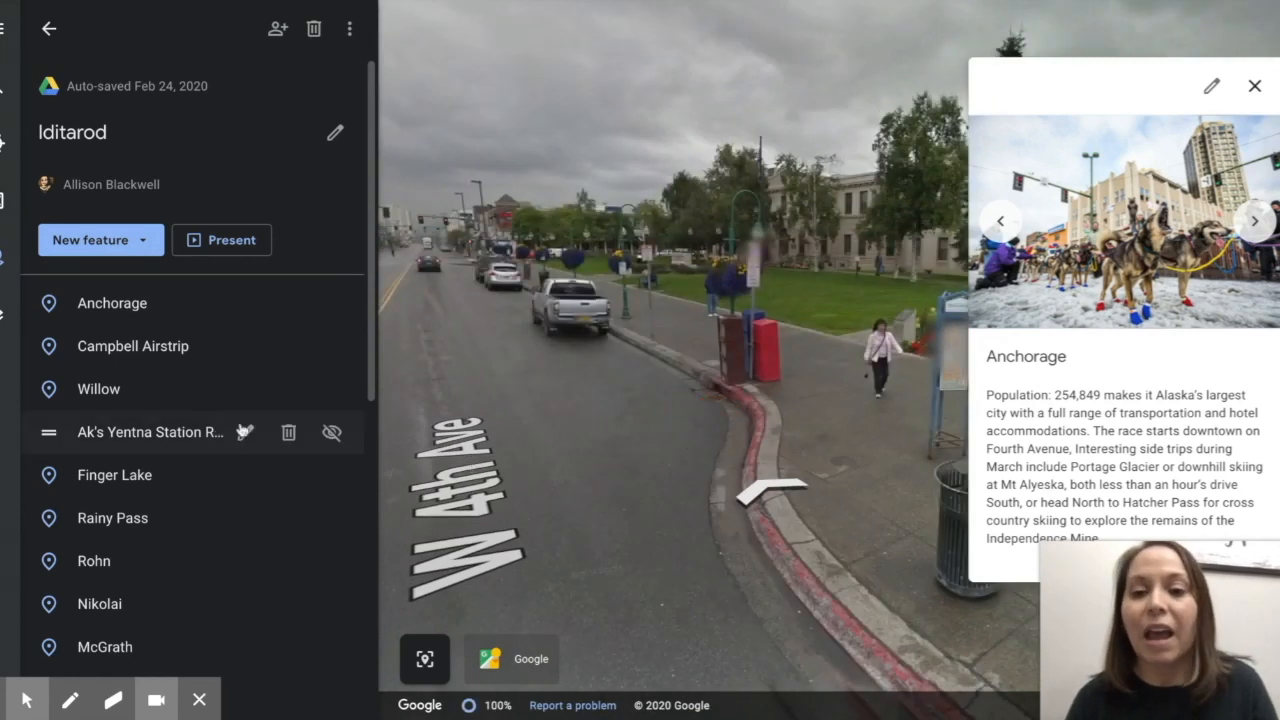
# Open the Campbell Airstrip stop and look around its photo sphere until the dog sled team is in view
pyautogui.click(157, 360)
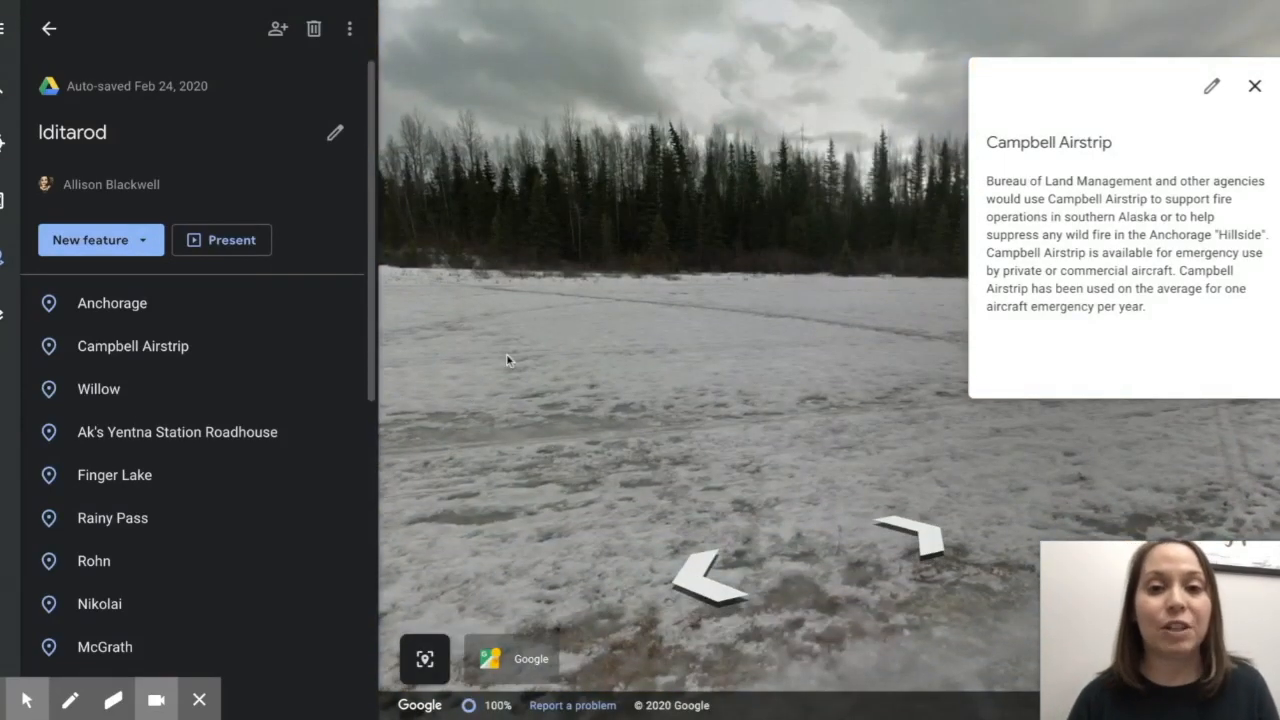
pyautogui.click(507, 358)
pyautogui.click(563, 333)
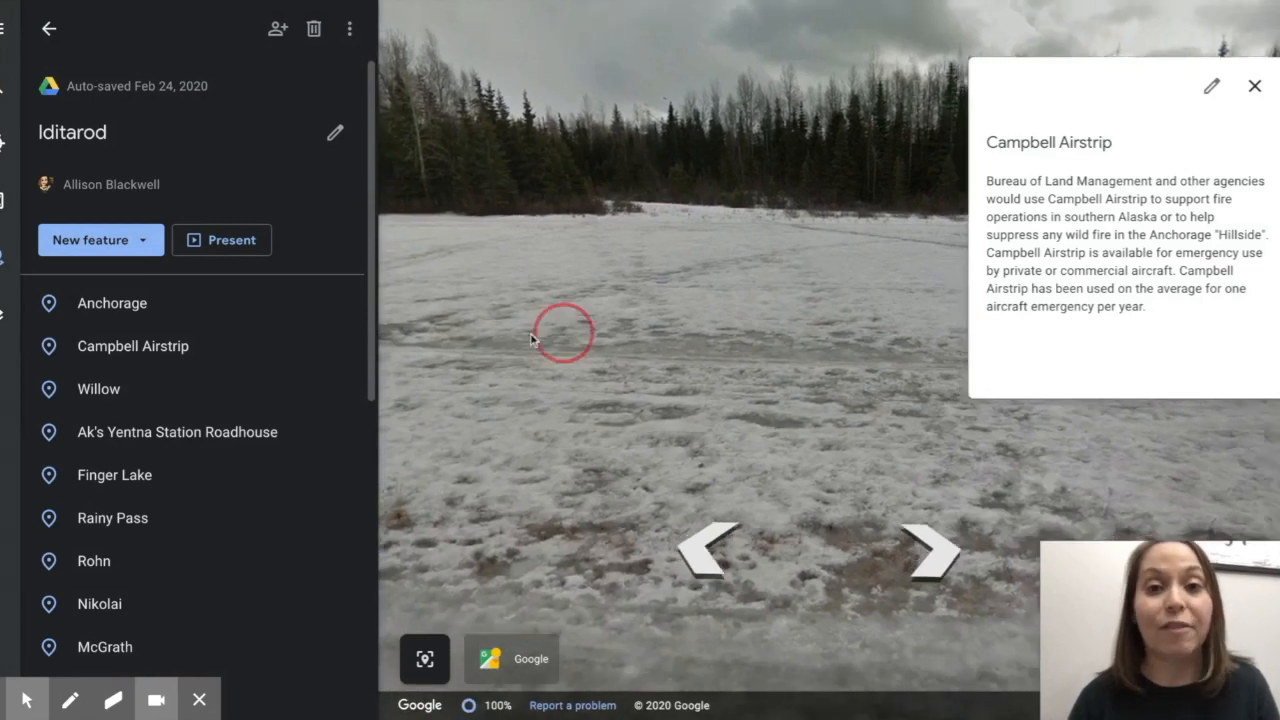
pyautogui.click(734, 296)
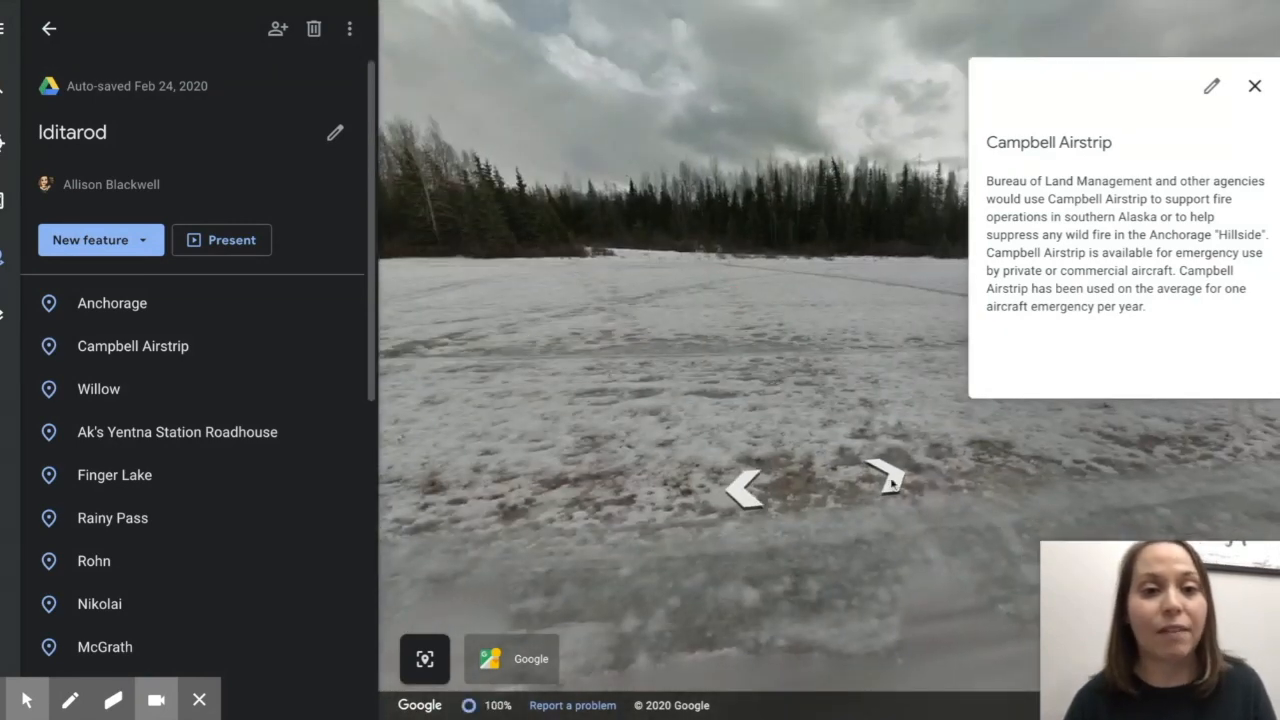
pyautogui.click(892, 482)
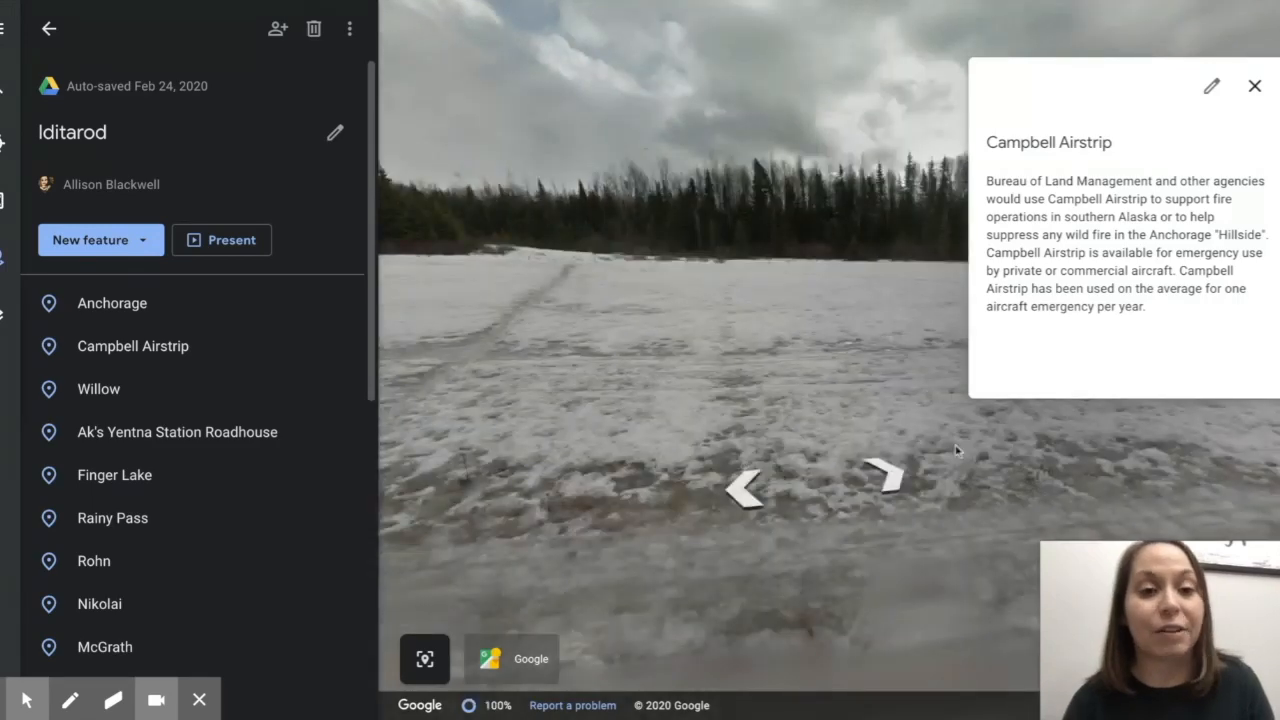
pyautogui.click(1030, 486)
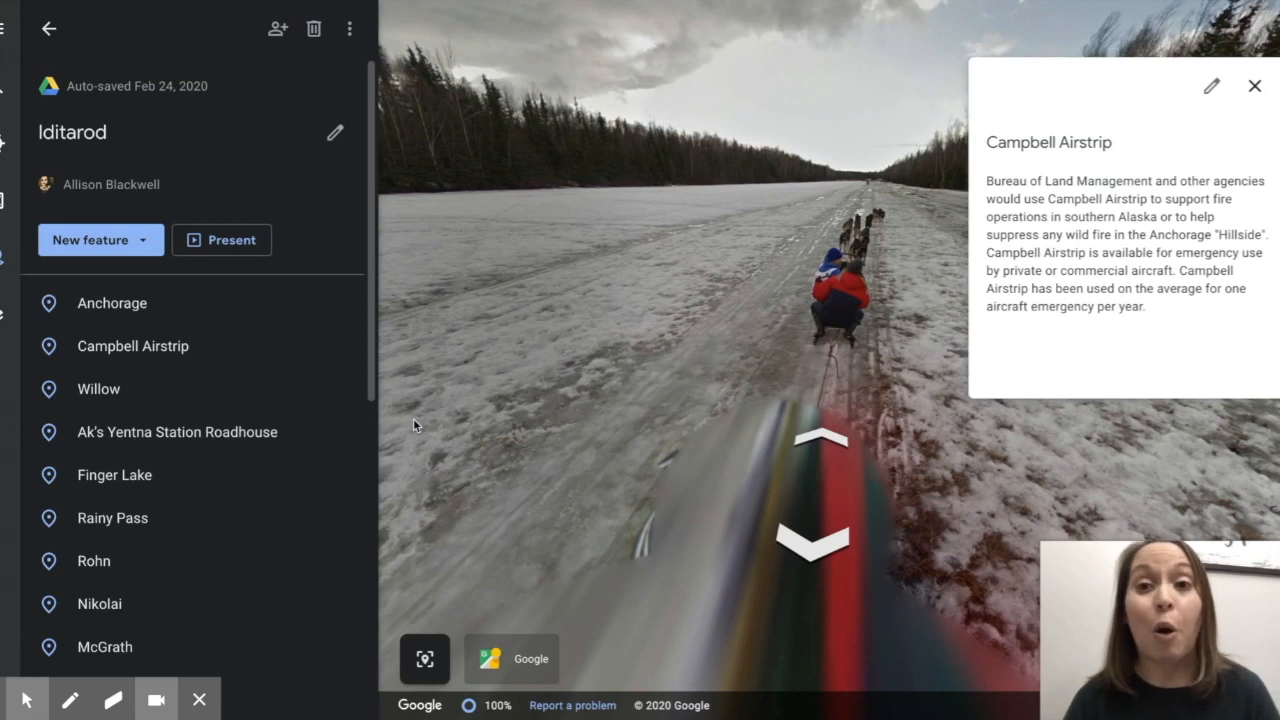
# Return to the project list and create a new project in Google Drive
pyautogui.click(49, 28)
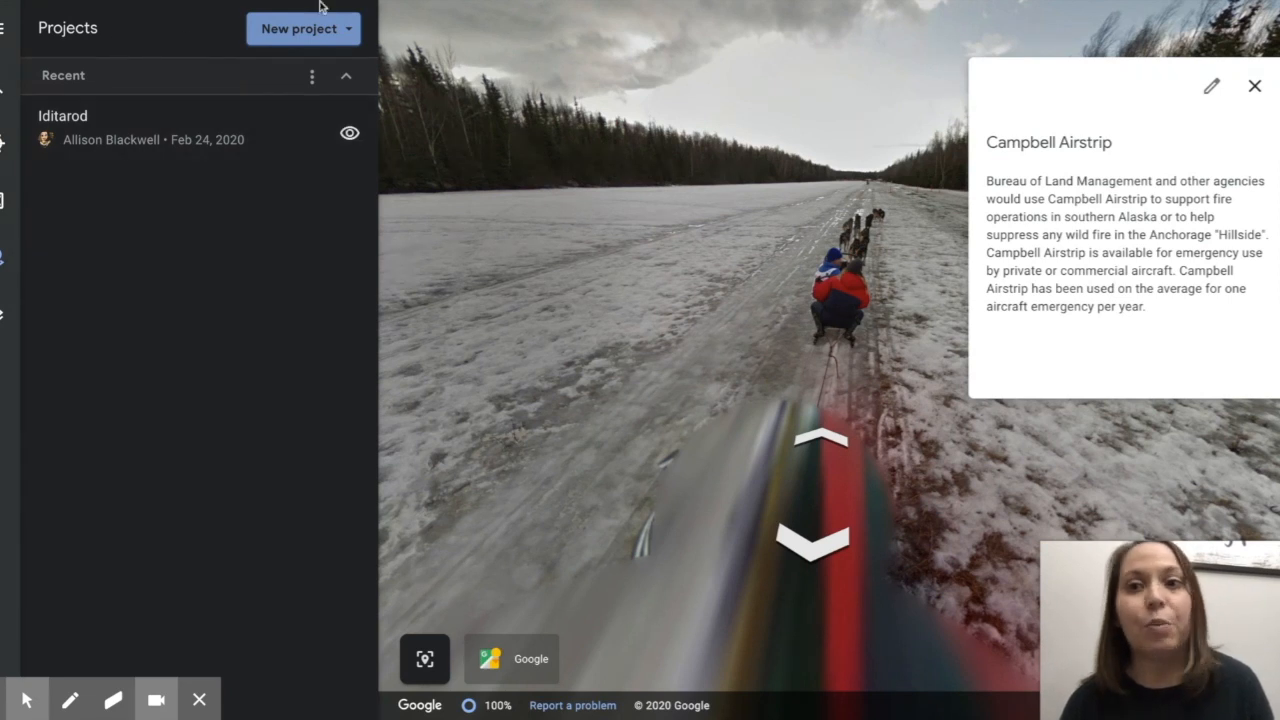
pyautogui.click(344, 30)
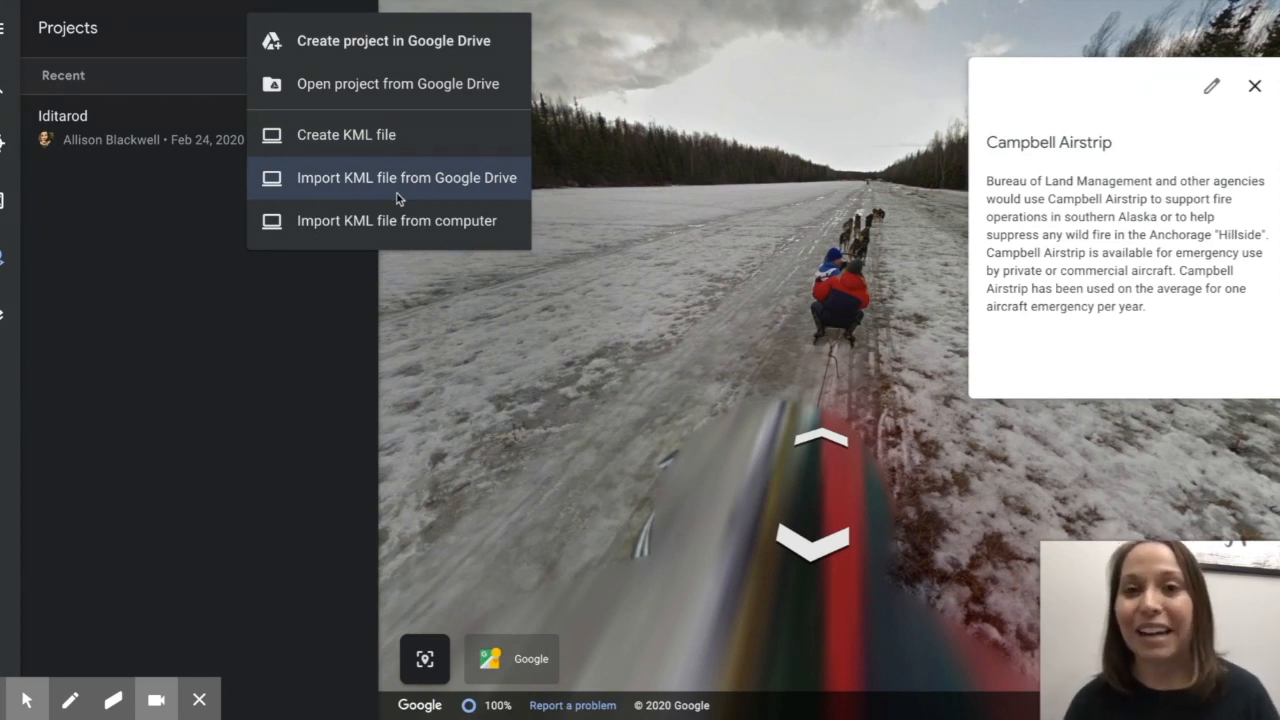
pyautogui.click(380, 56)
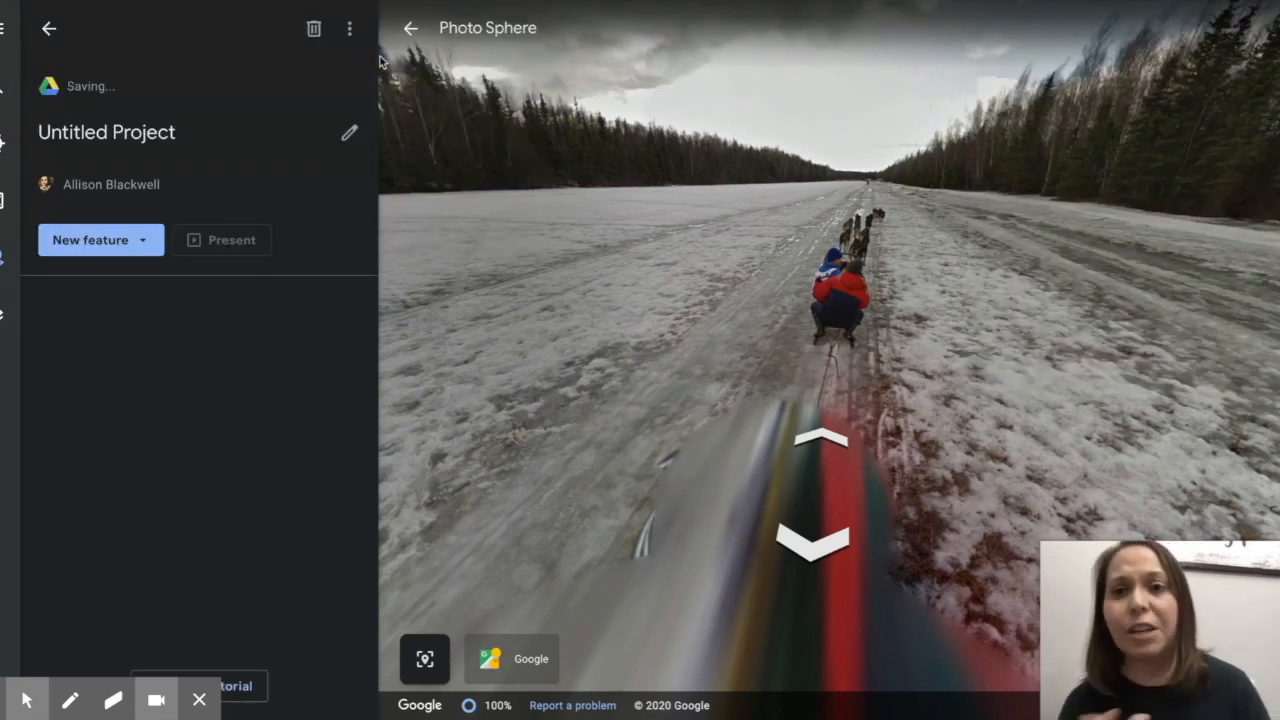
# Title the new project "Washington D.C."
pyautogui.click(210, 135)
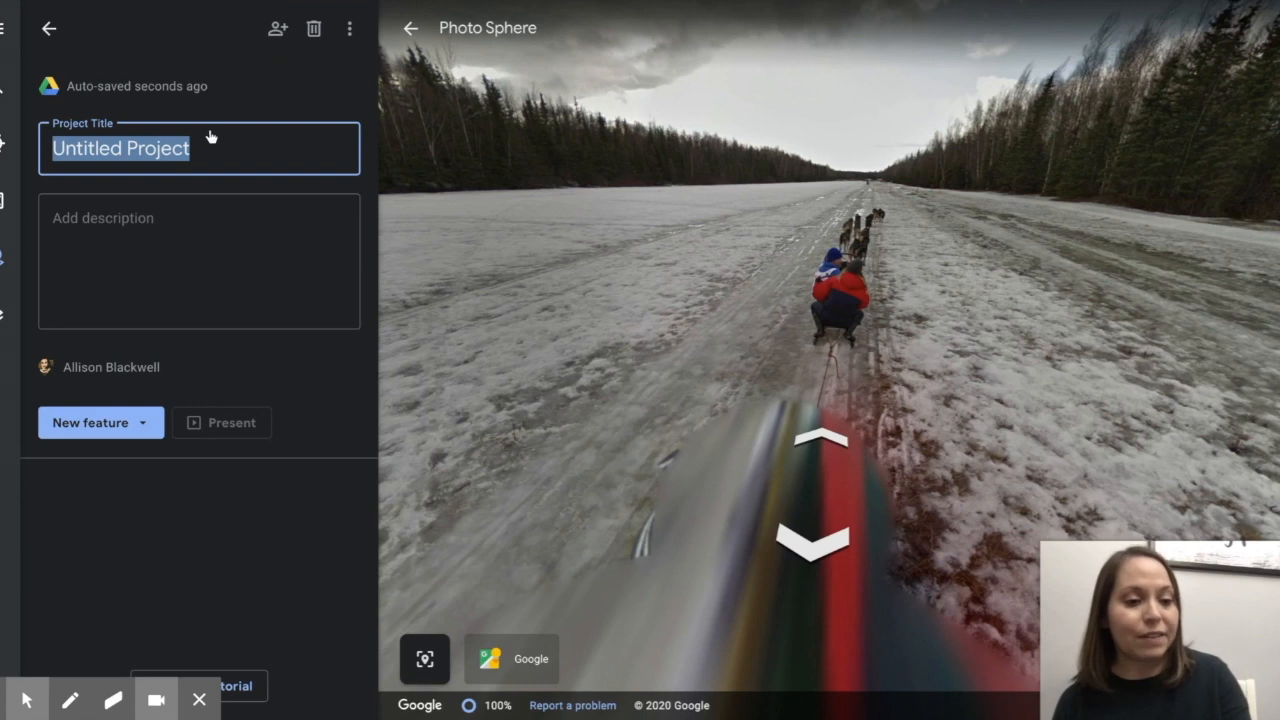
pyautogui.press('BackSpace')
pyautogui.write('Was')
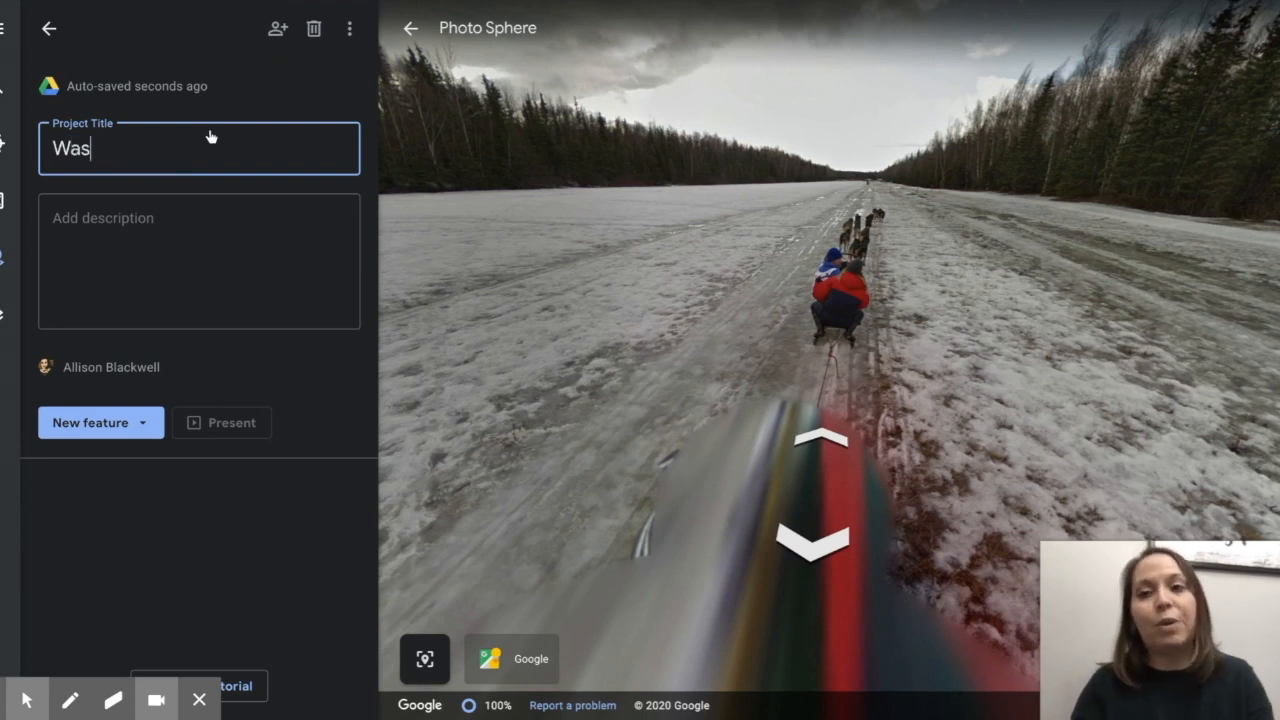
pyautogui.write('hington D')
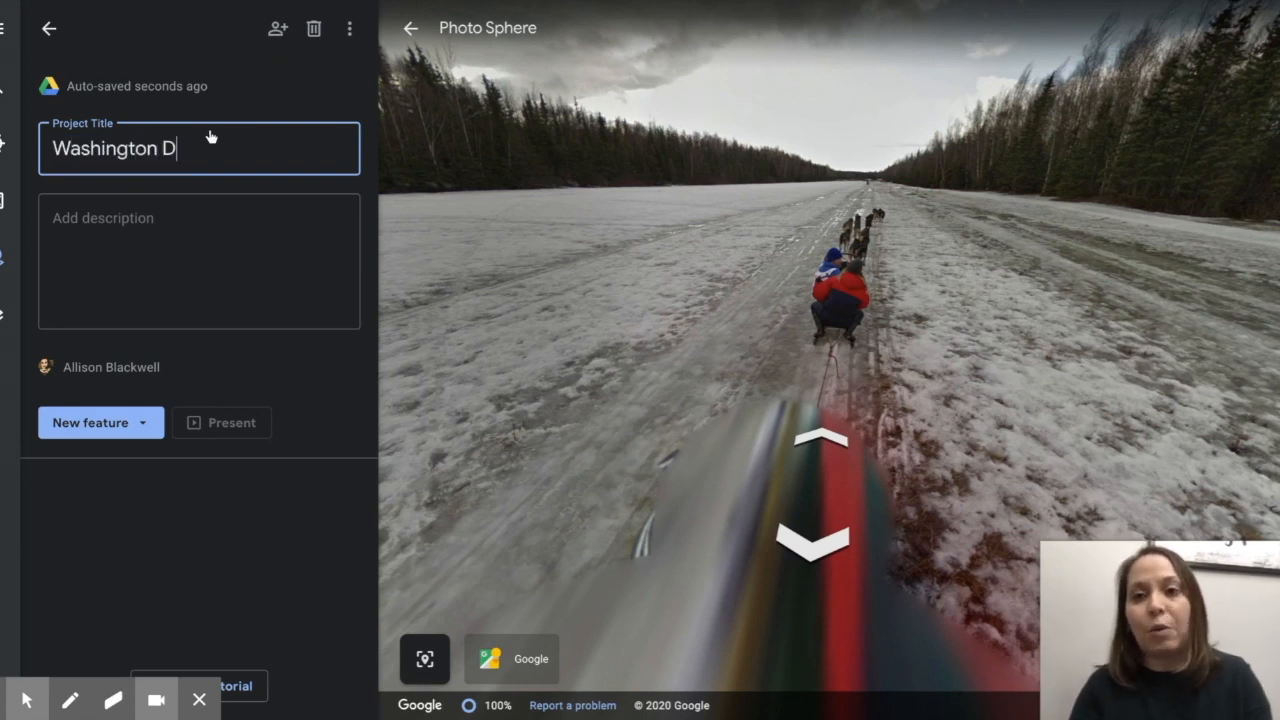
pyautogui.write('.C.')
# Enter the project description "Important places to visit for first time visitors."
pyautogui.click(165, 207)
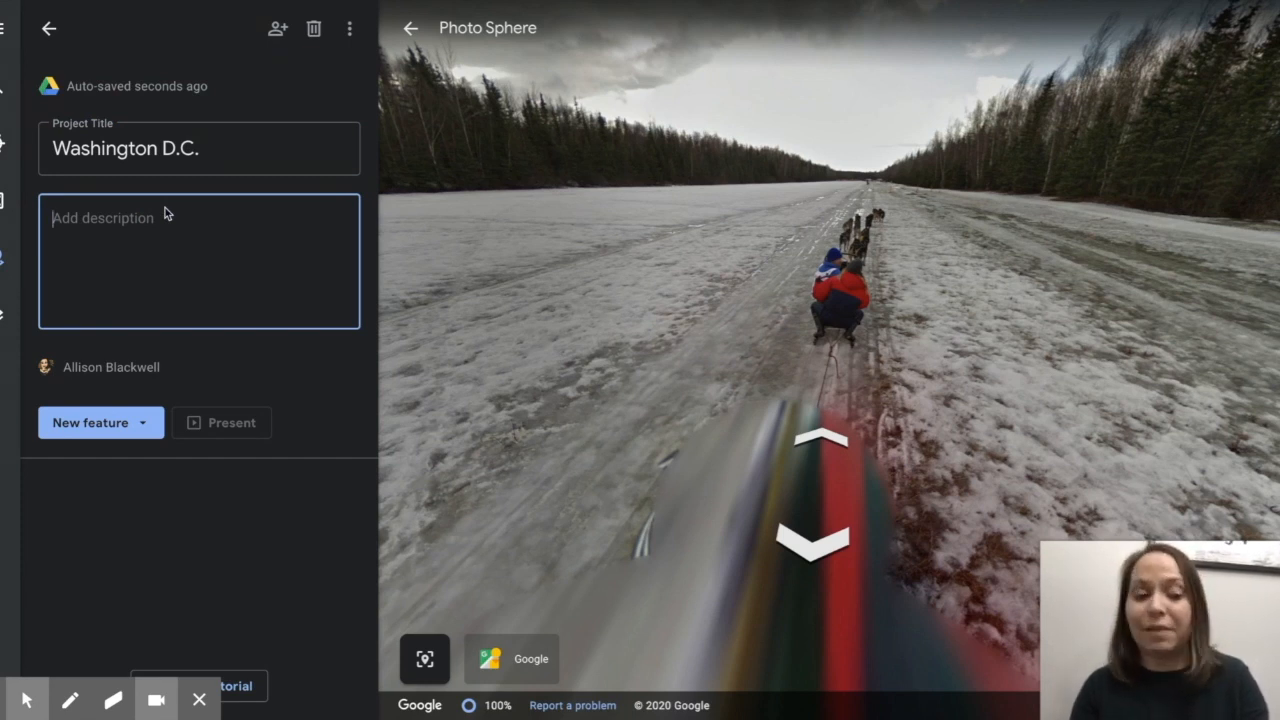
pyautogui.write('Import')
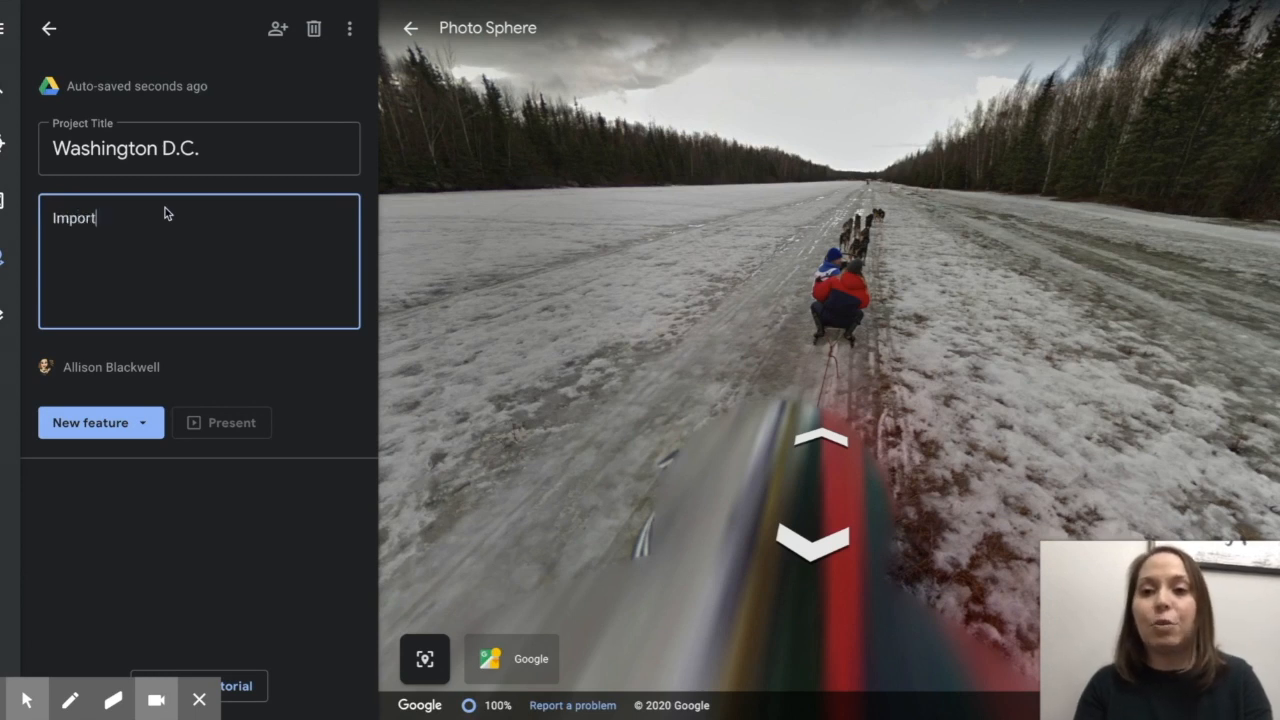
pyautogui.write('ant places')
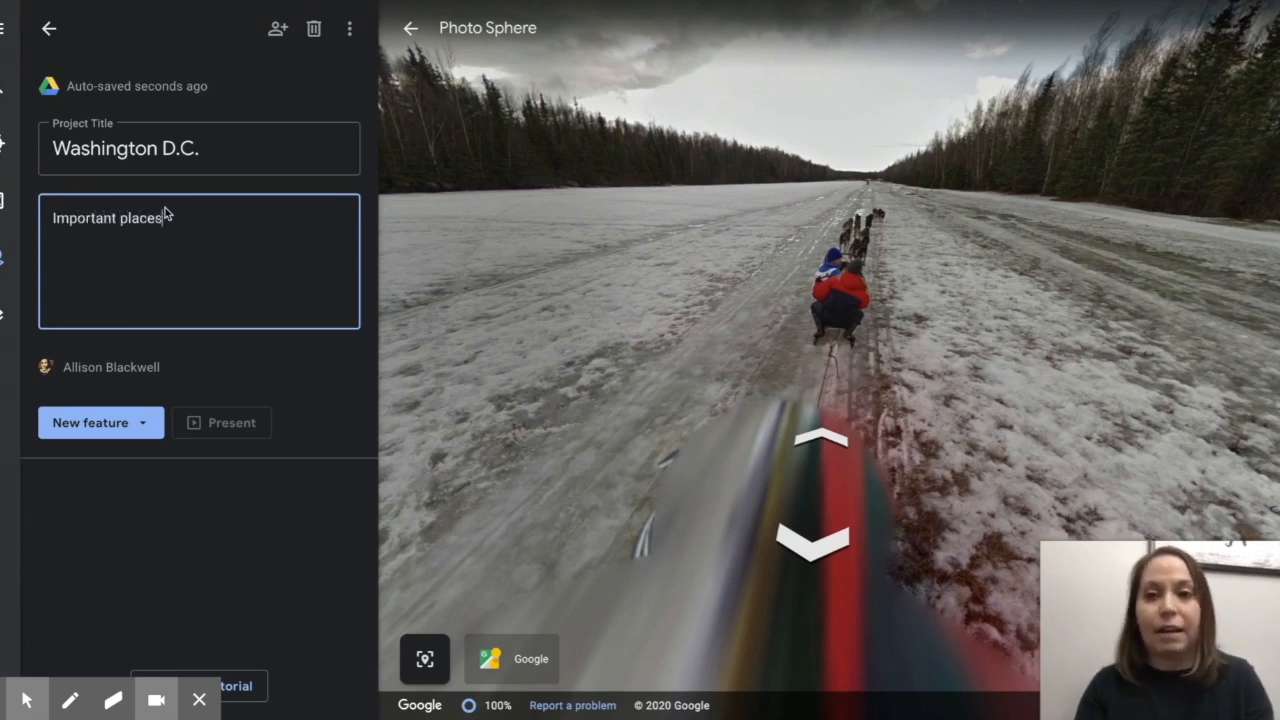
pyautogui.write(' to visit f')
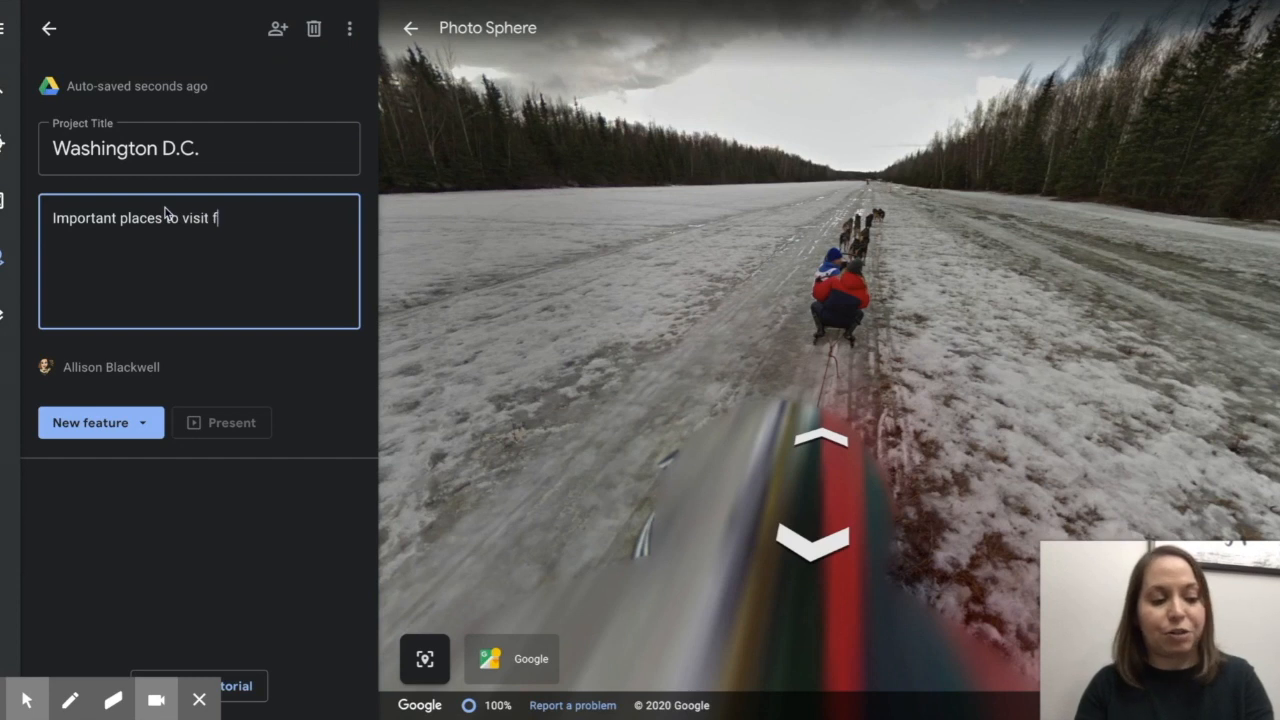
pyautogui.write('or first tie')
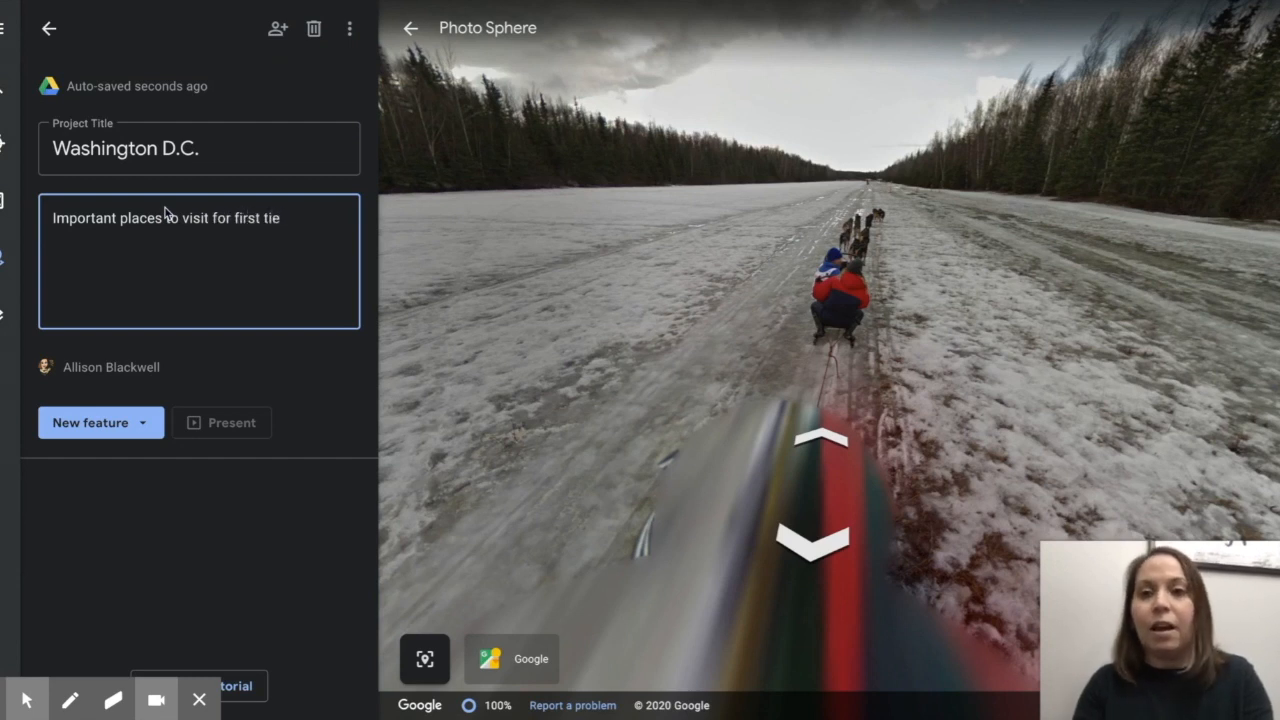
pyautogui.press('BackSpace')
pyautogui.write('me visisto')
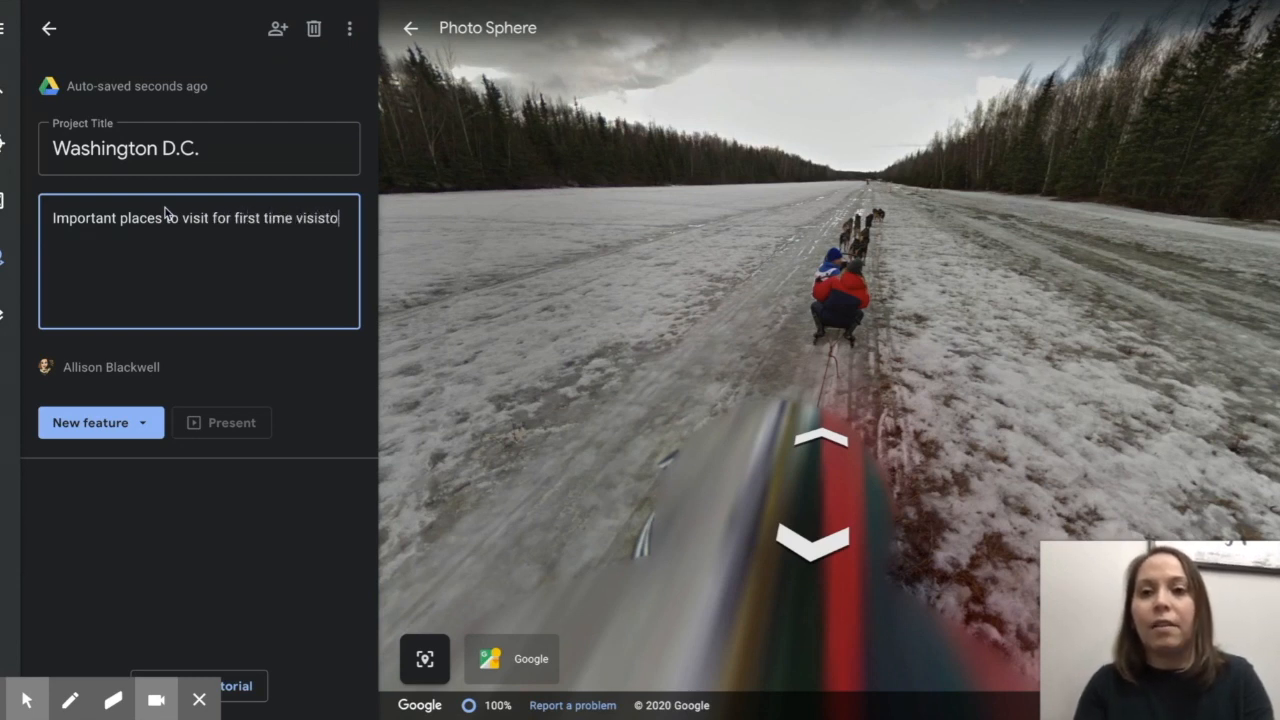
pyautogui.write('r')
pyautogui.press('BackSpace')
pyautogui.press('BackSpace')
pyautogui.press('BackSpace')
pyautogui.press('BackSpace')
pyautogui.press('BackSpace')
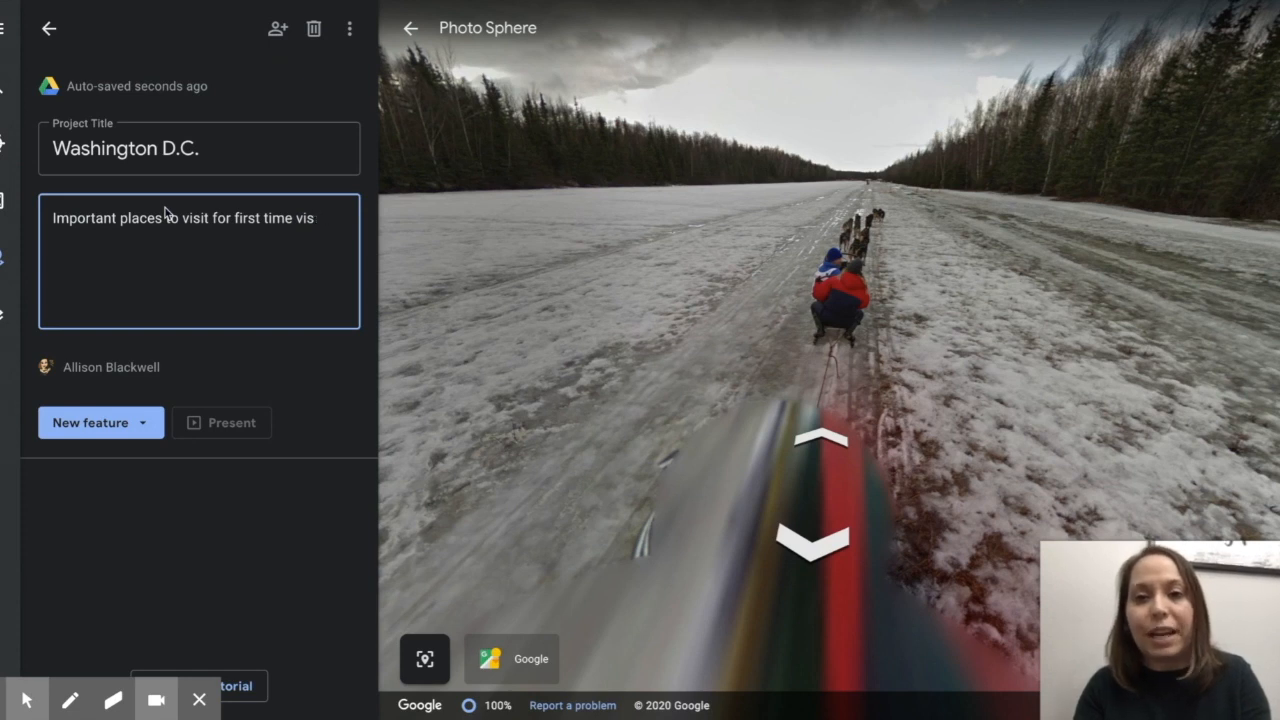
pyautogui.write('it')
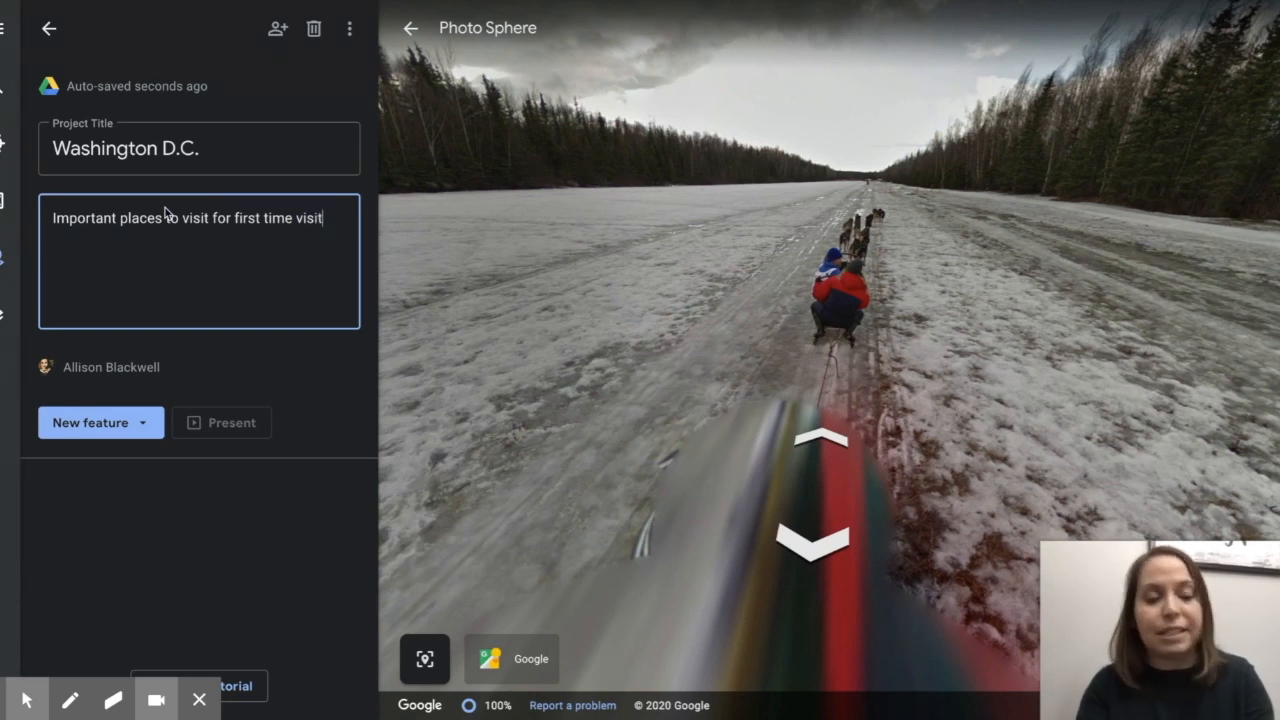
pyautogui.write('ors.')
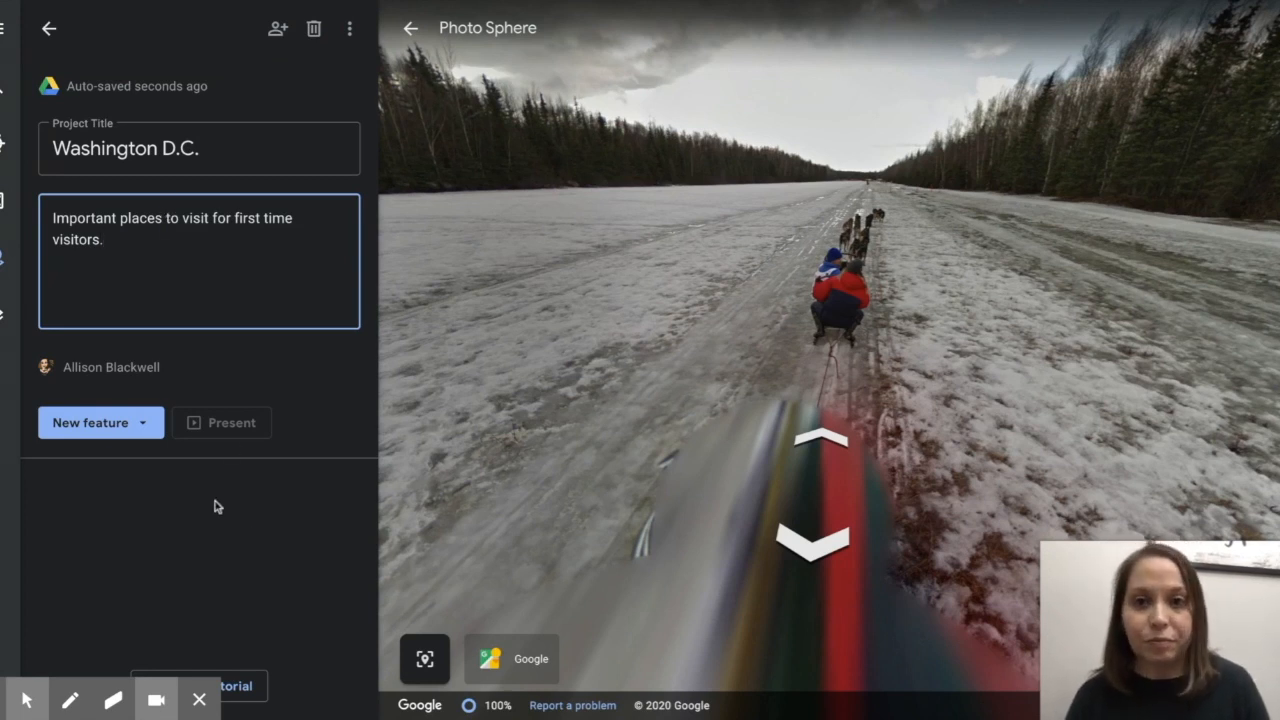
# Find the White House through the place search and save it to the Washington D.C. project as "The White House"
pyautogui.click(150, 428)
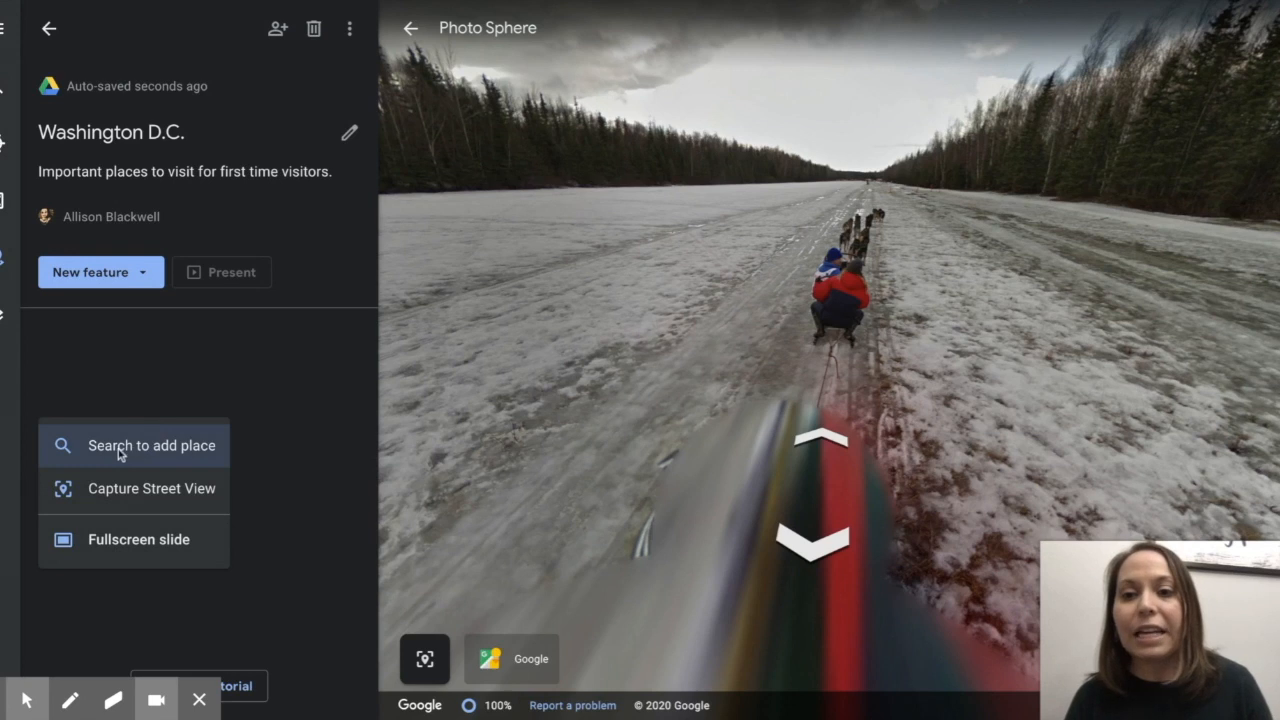
pyautogui.click(118, 448)
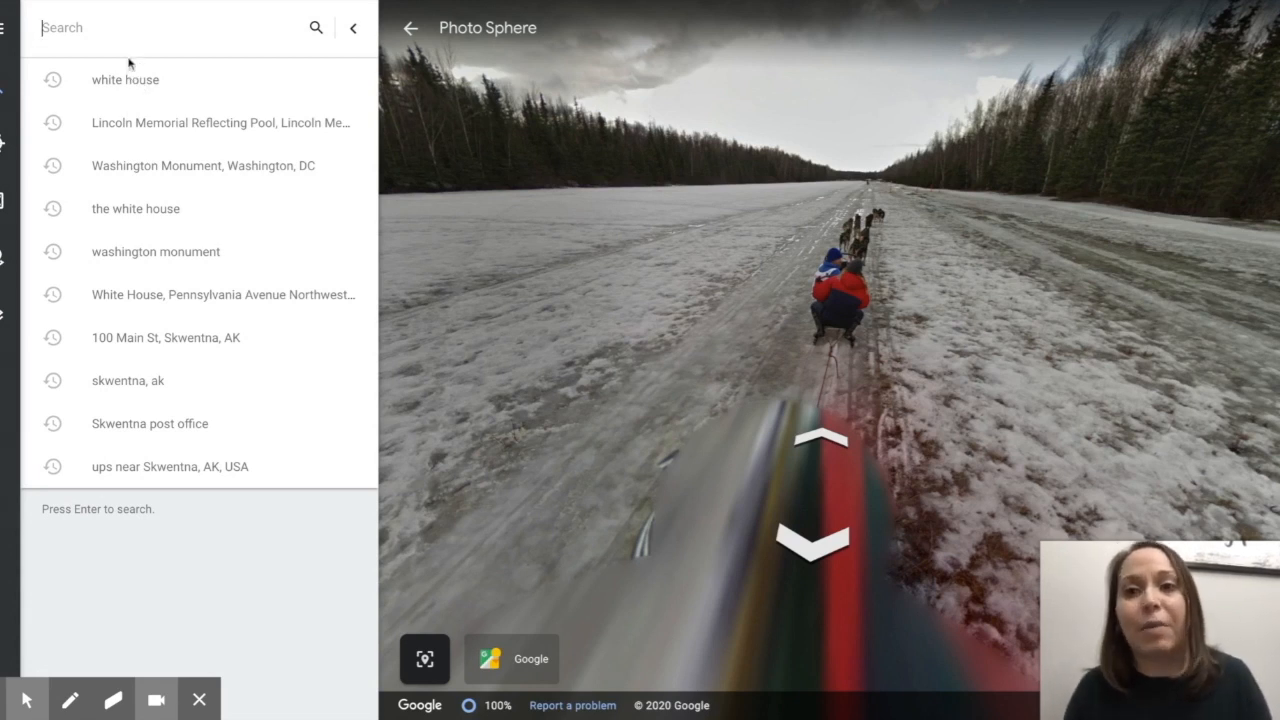
pyautogui.click(123, 82)
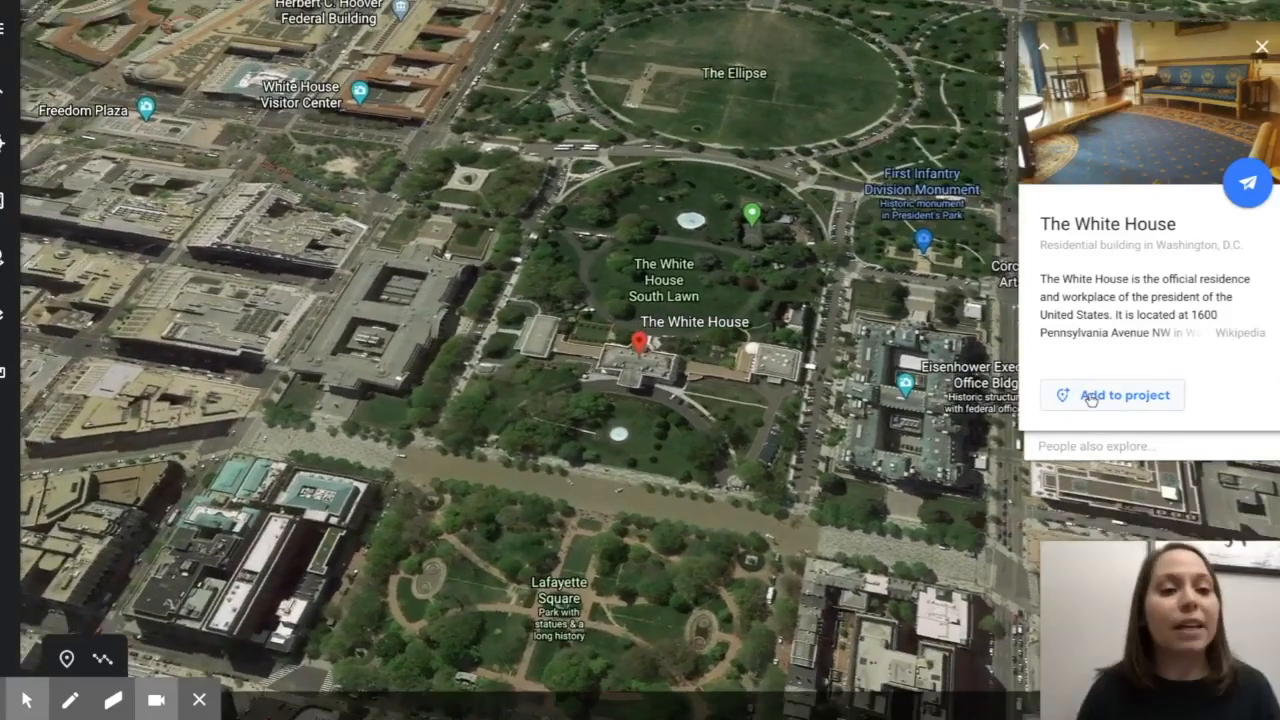
pyautogui.click(1090, 396)
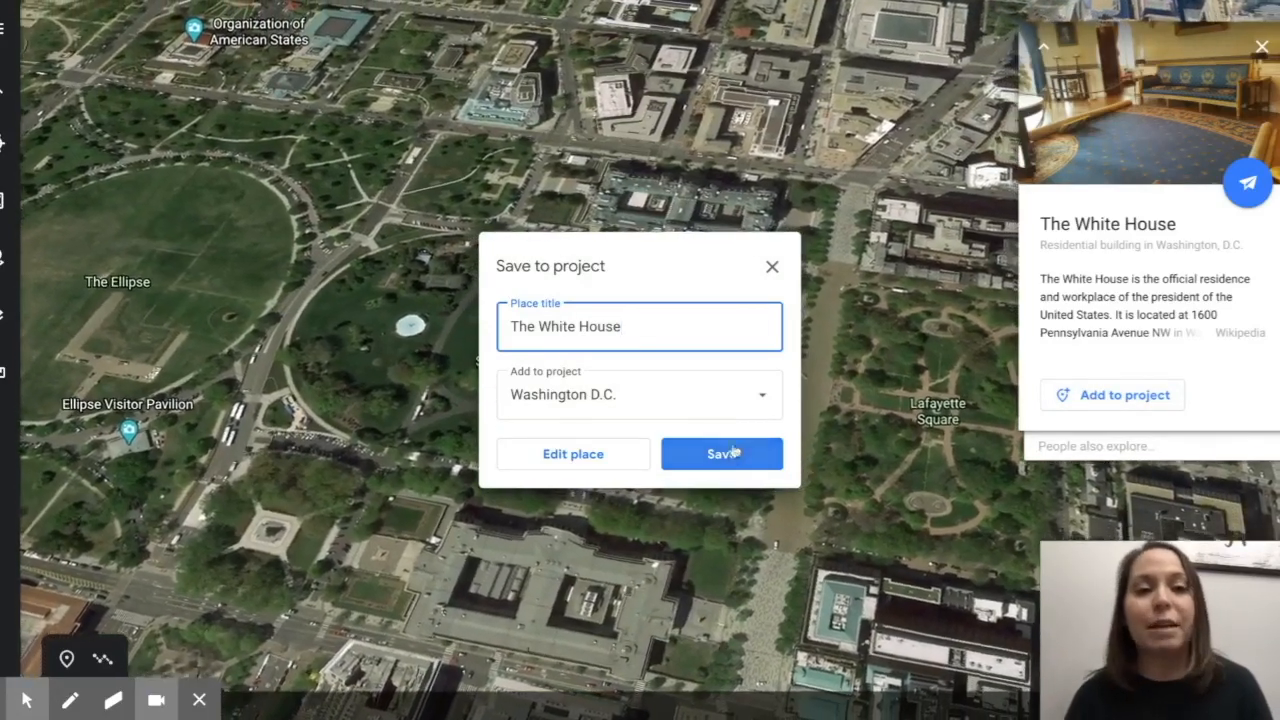
pyautogui.click(724, 454)
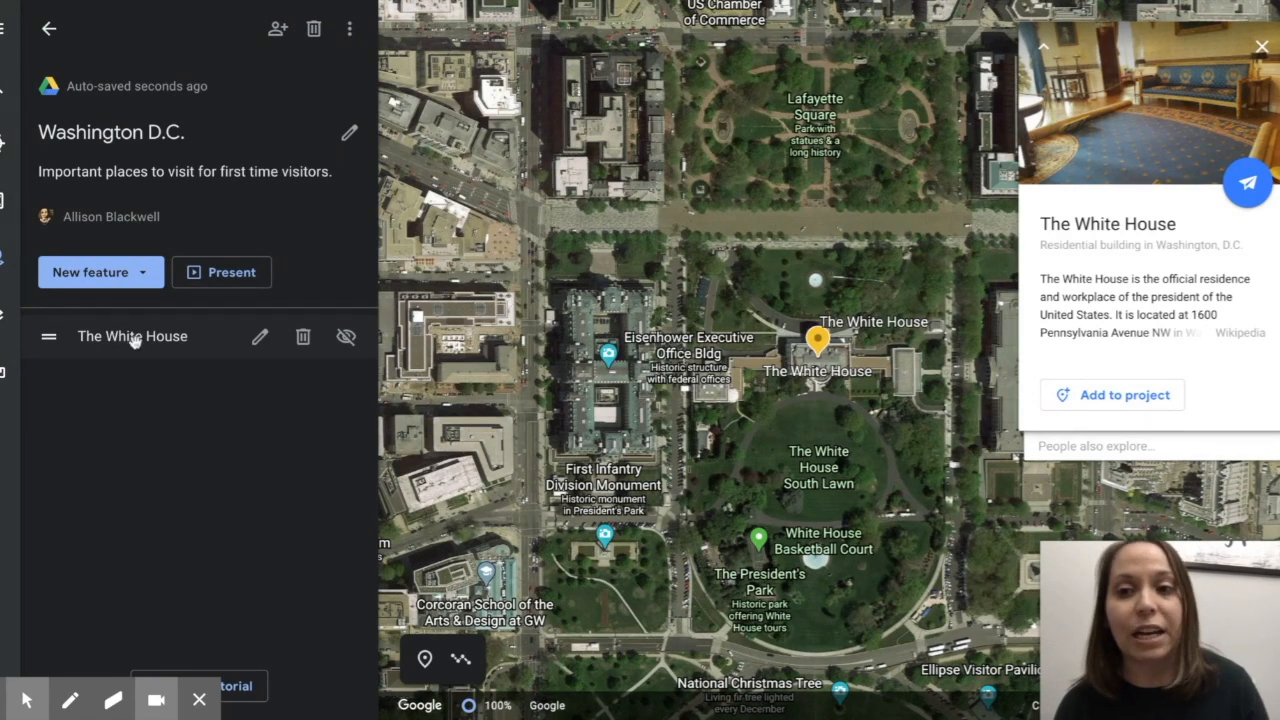
# Replace Google's information for The White House and add the first result of a Google image search for "White House"
pyautogui.click(259, 340)
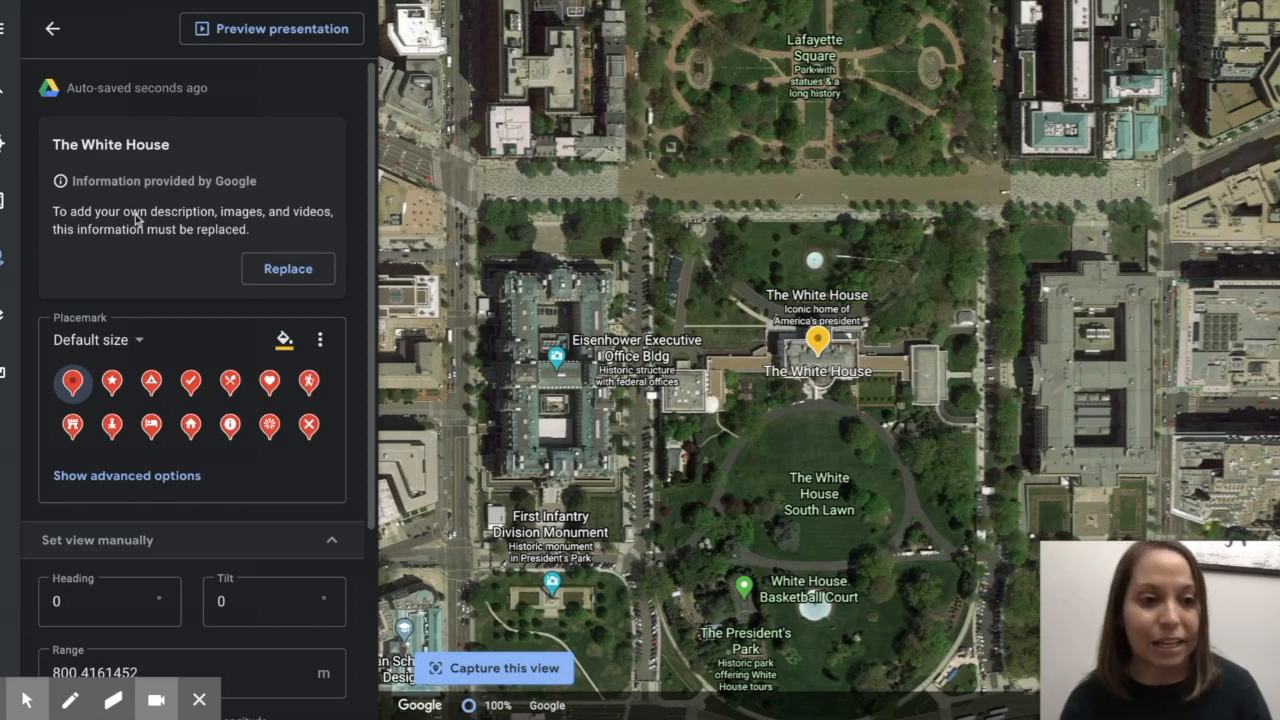
pyautogui.click(300, 272)
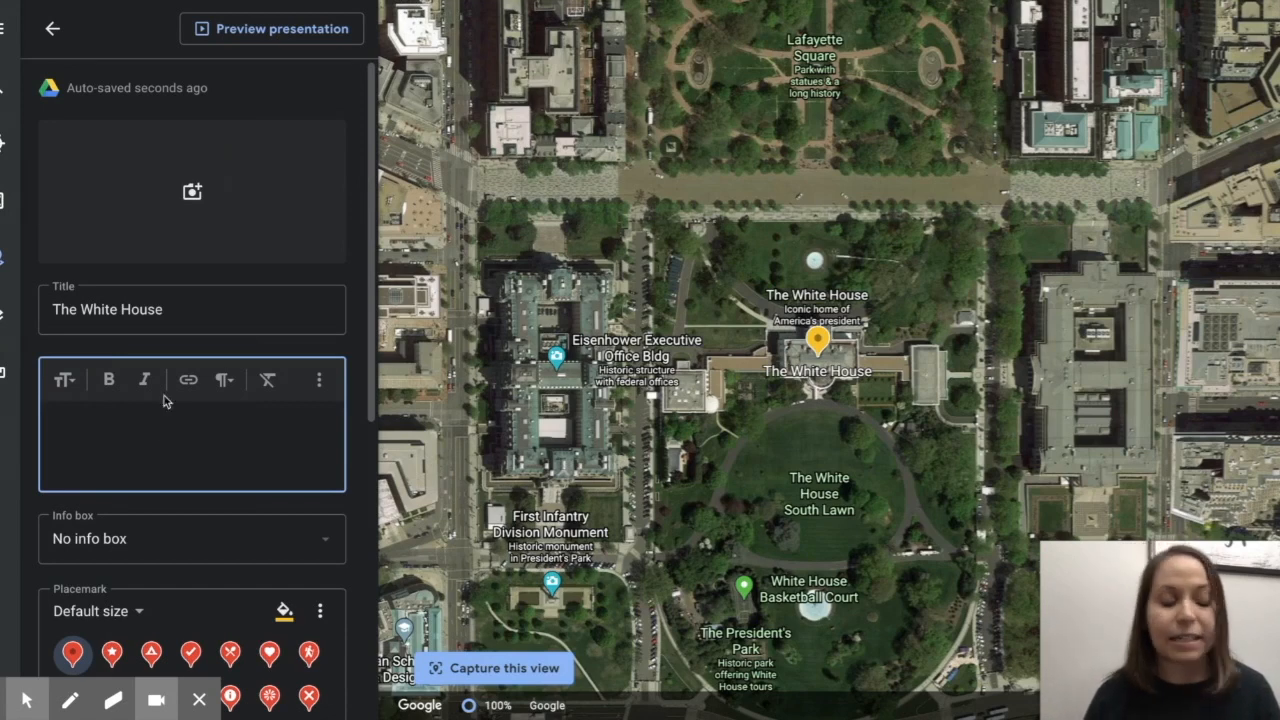
pyautogui.click(192, 196)
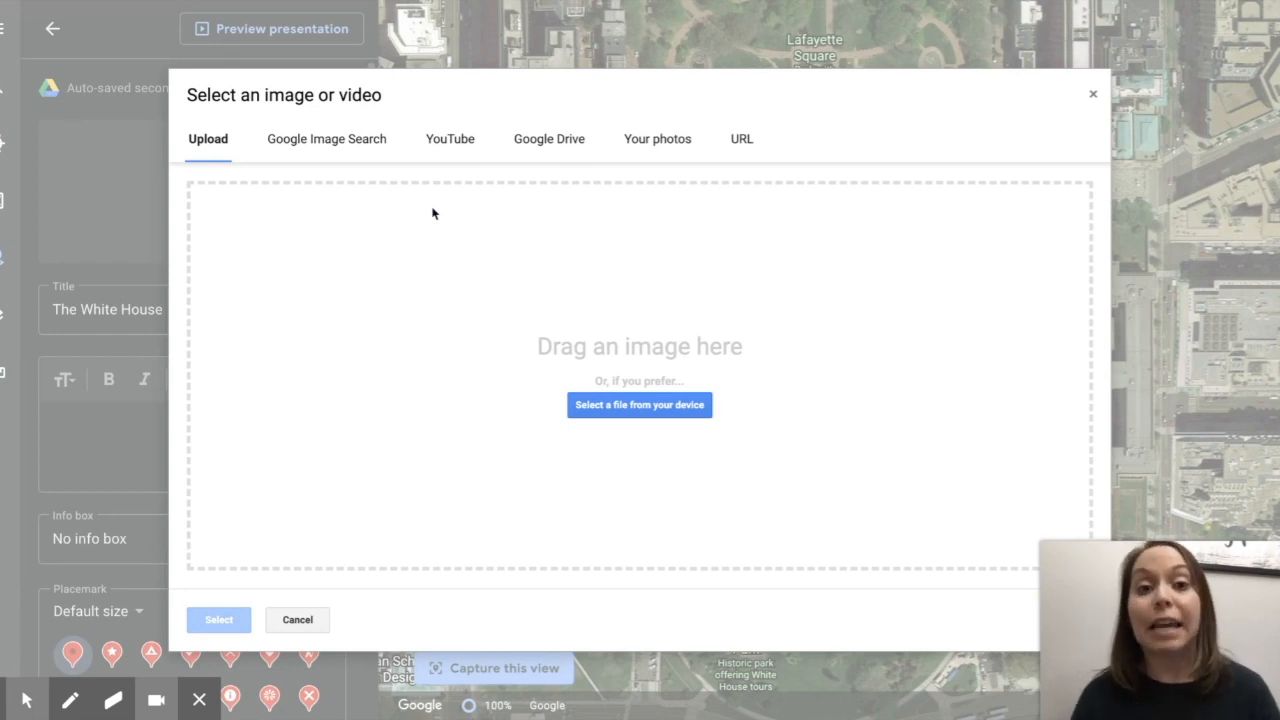
pyautogui.click(322, 148)
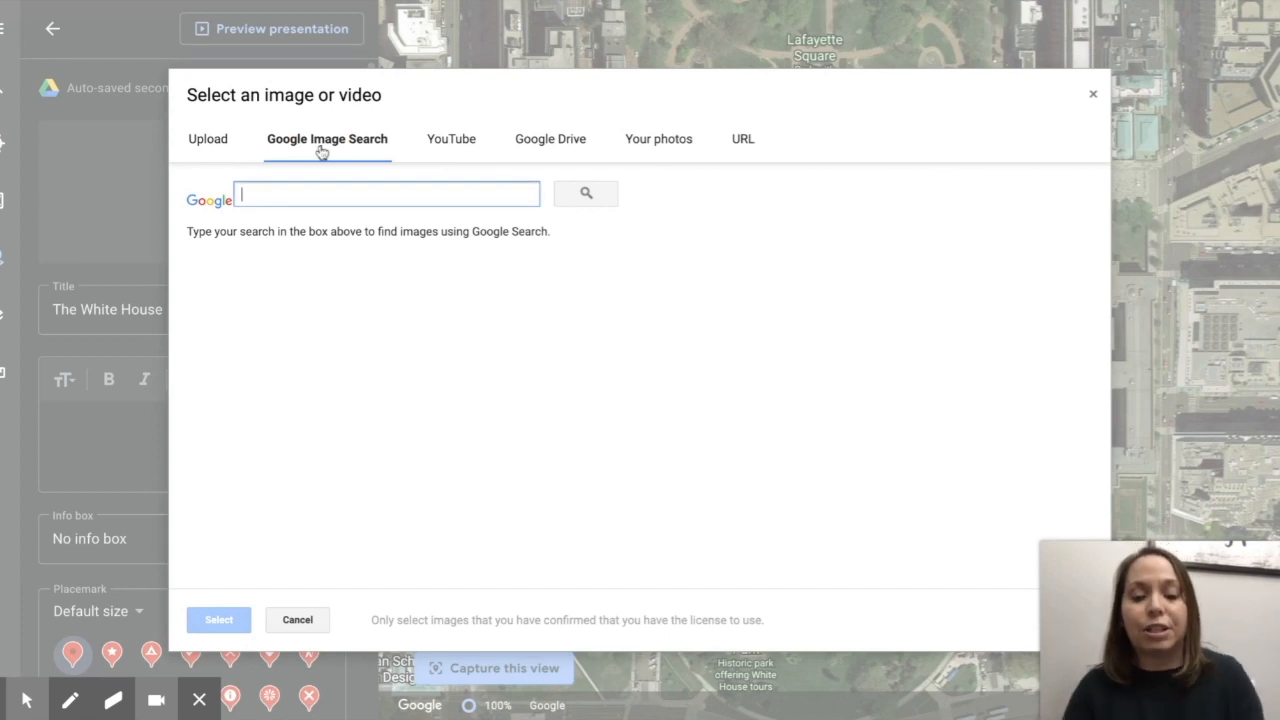
pyautogui.write('White House')
pyautogui.press('Return')
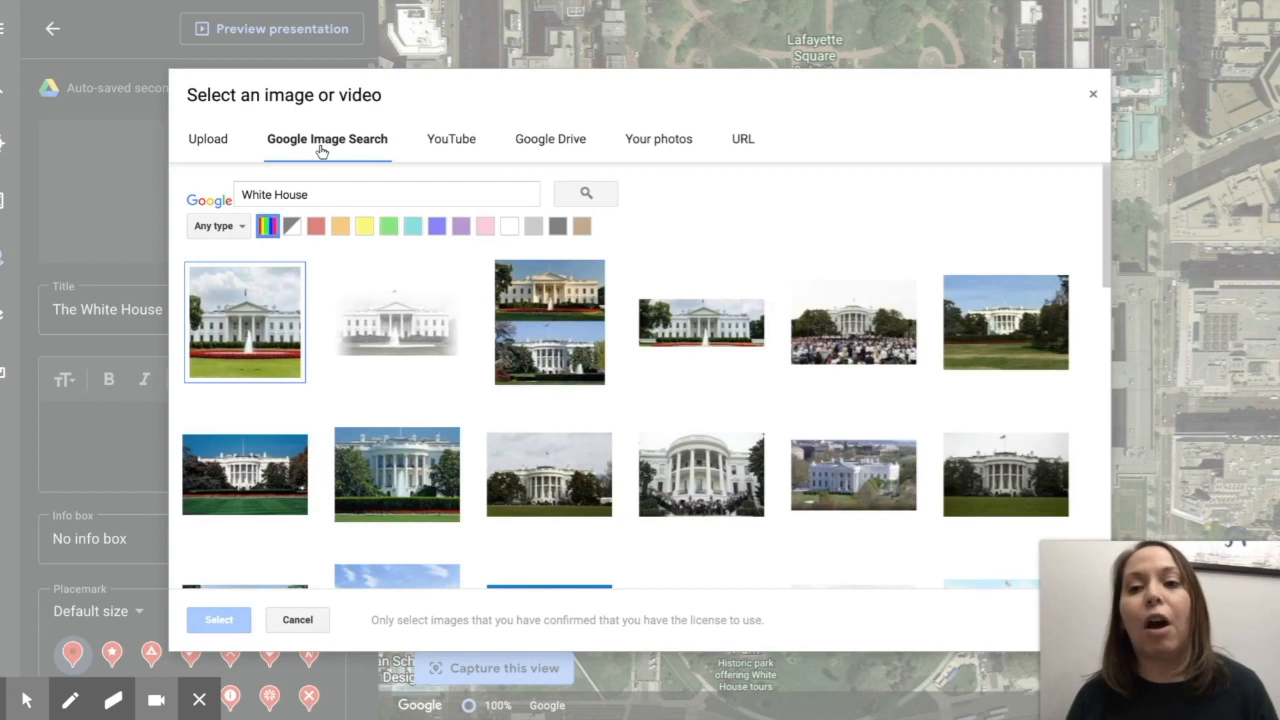
pyautogui.click(275, 325)
pyautogui.click(222, 621)
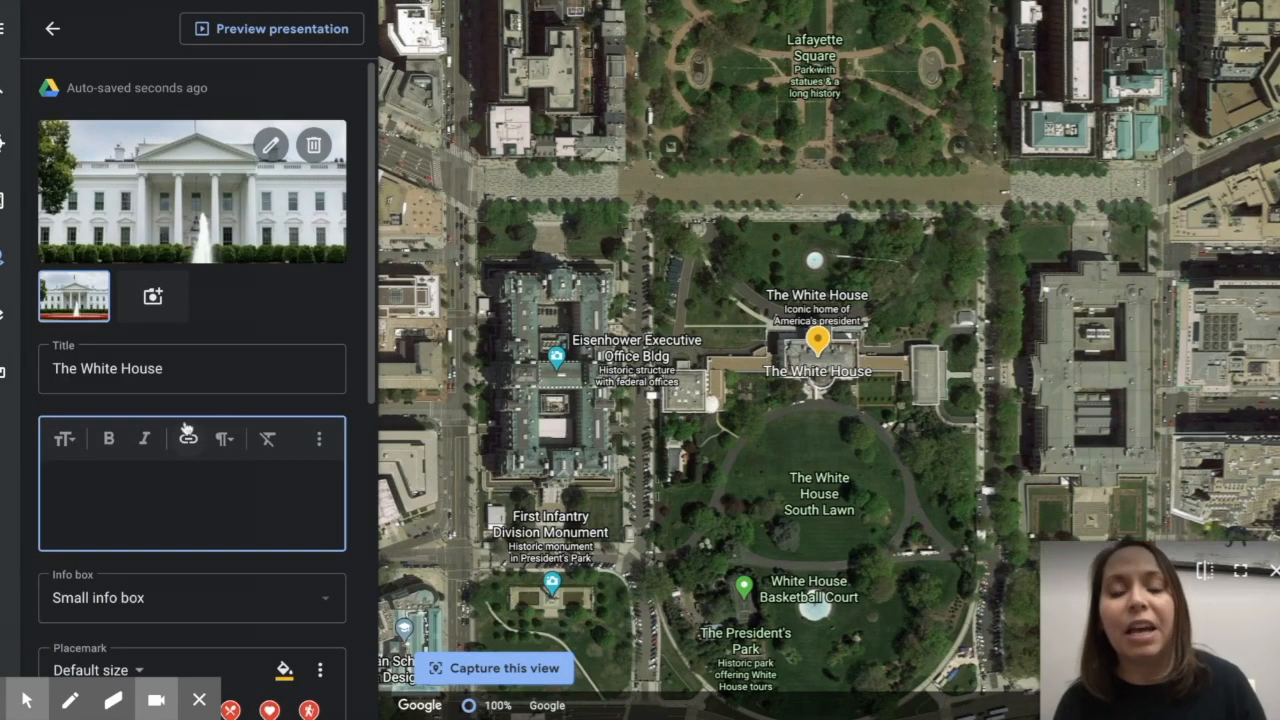
# Add a second image to The White House, using the first result of a Google image search for "alligator"
pyautogui.click(153, 297)
pyautogui.click(359, 194)
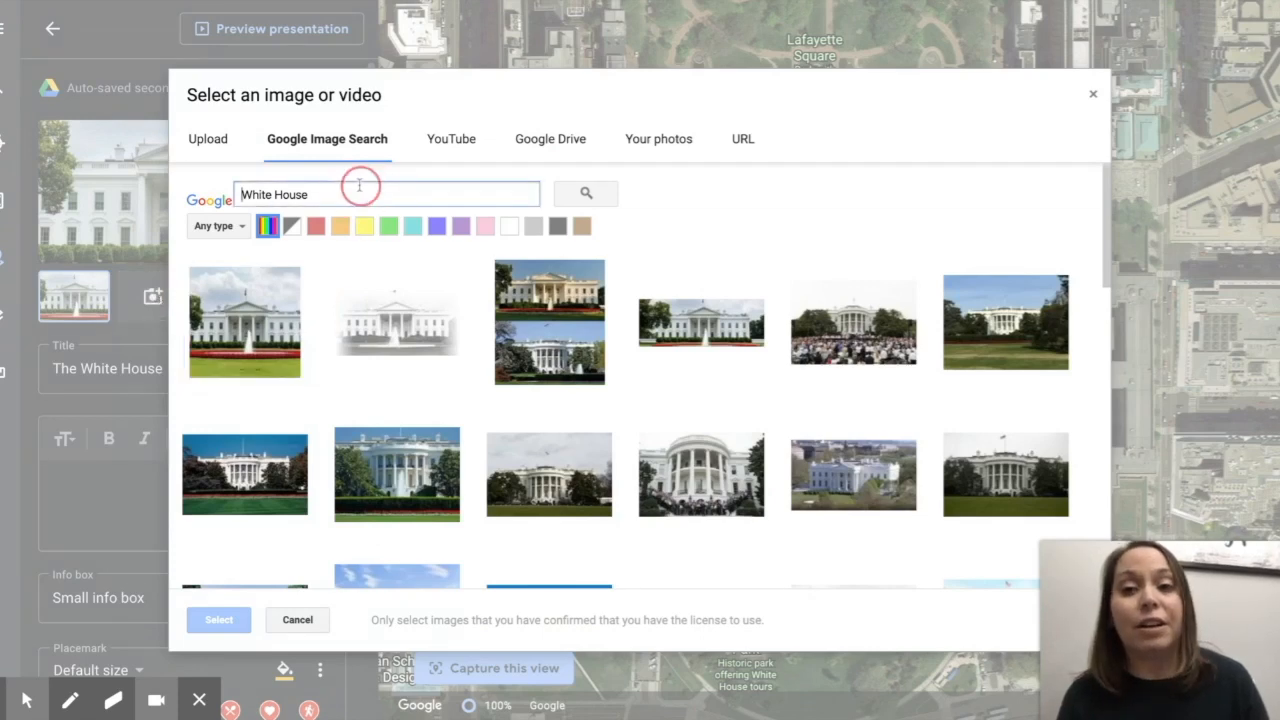
pyautogui.hotkey('ctrl', 'a')
pyautogui.write('alligator')
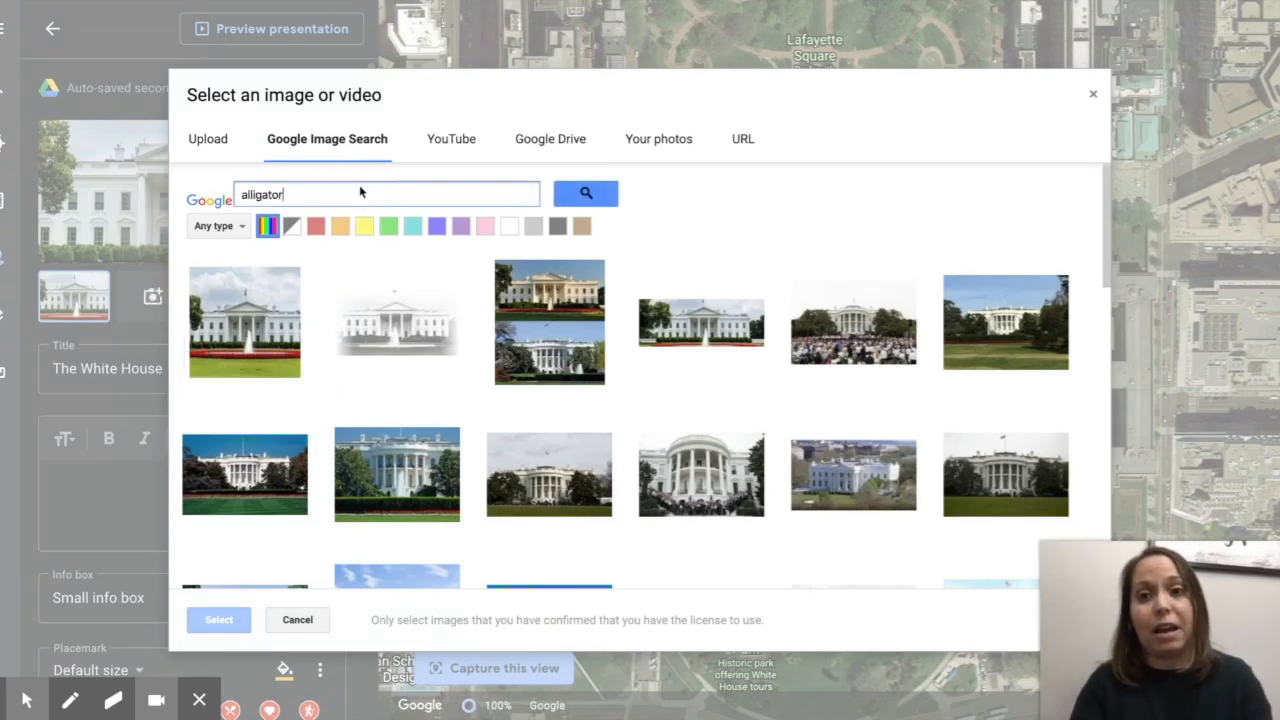
pyautogui.press('Return')
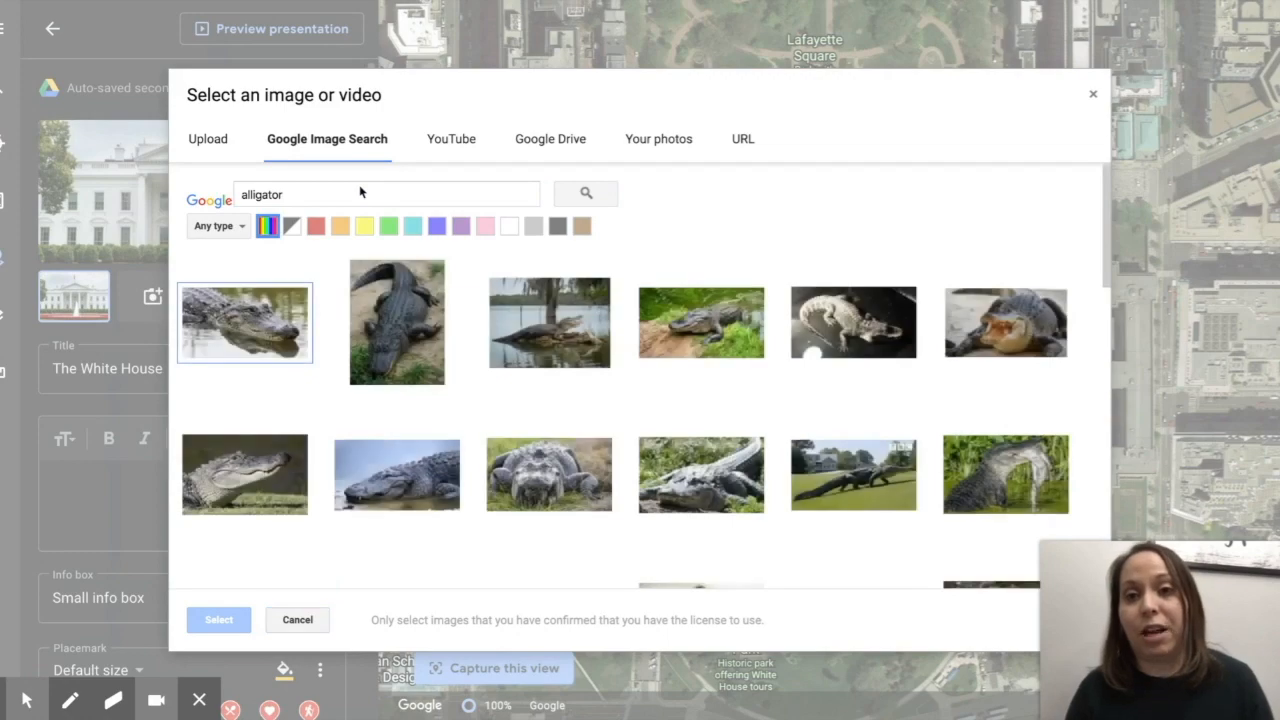
pyautogui.click(278, 350)
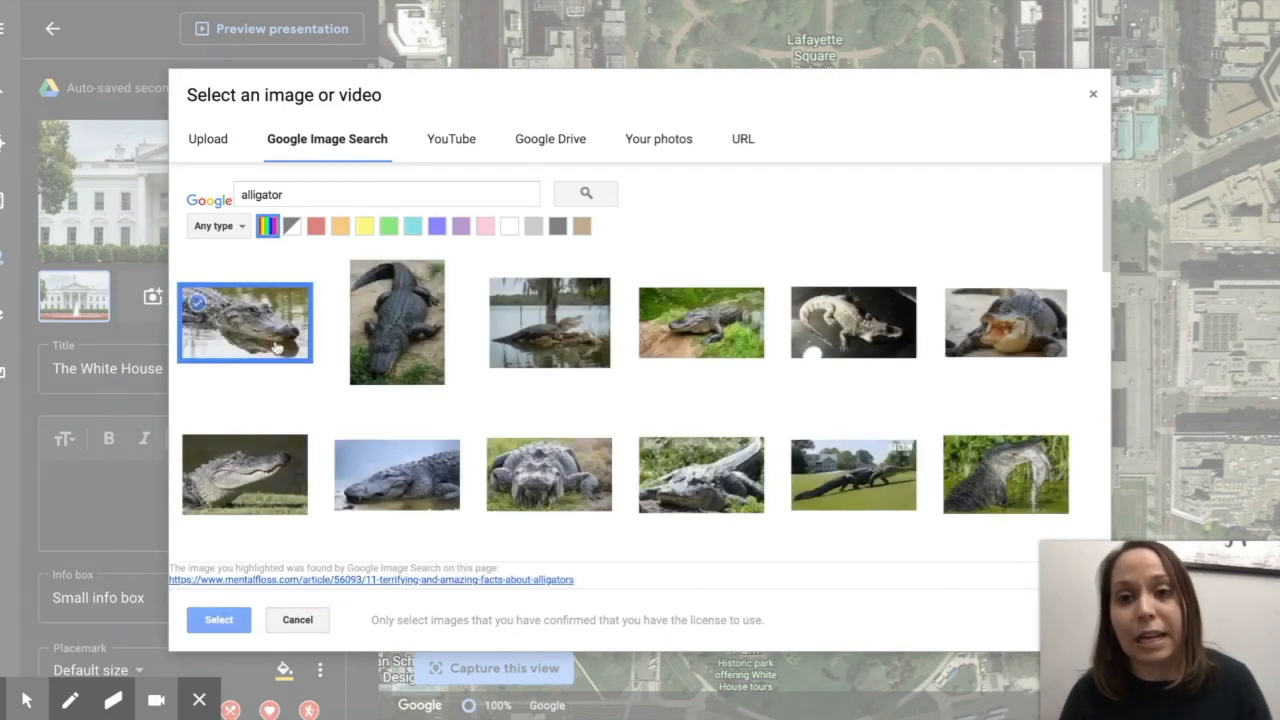
pyautogui.click(219, 619)
# Enter the place description "Herbert Hoover and John Quincy Adams had pet alligators in the White House."
pyautogui.click(174, 494)
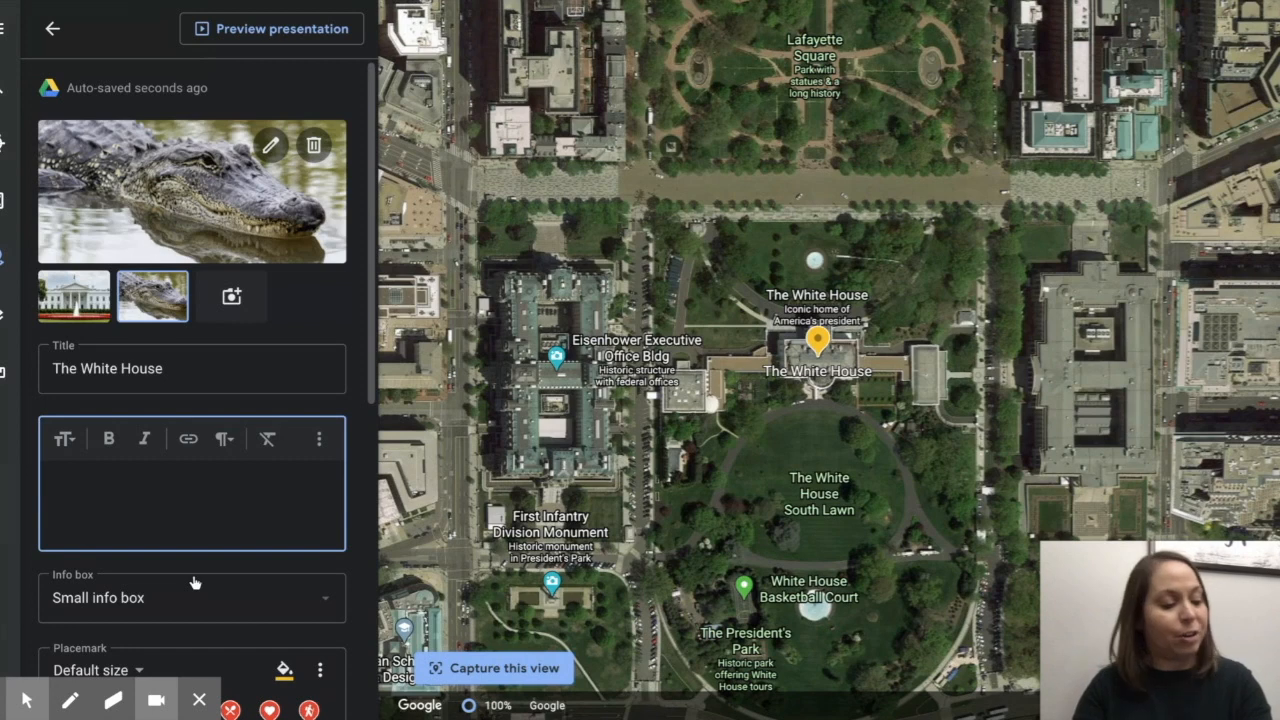
pyautogui.write('Herber')
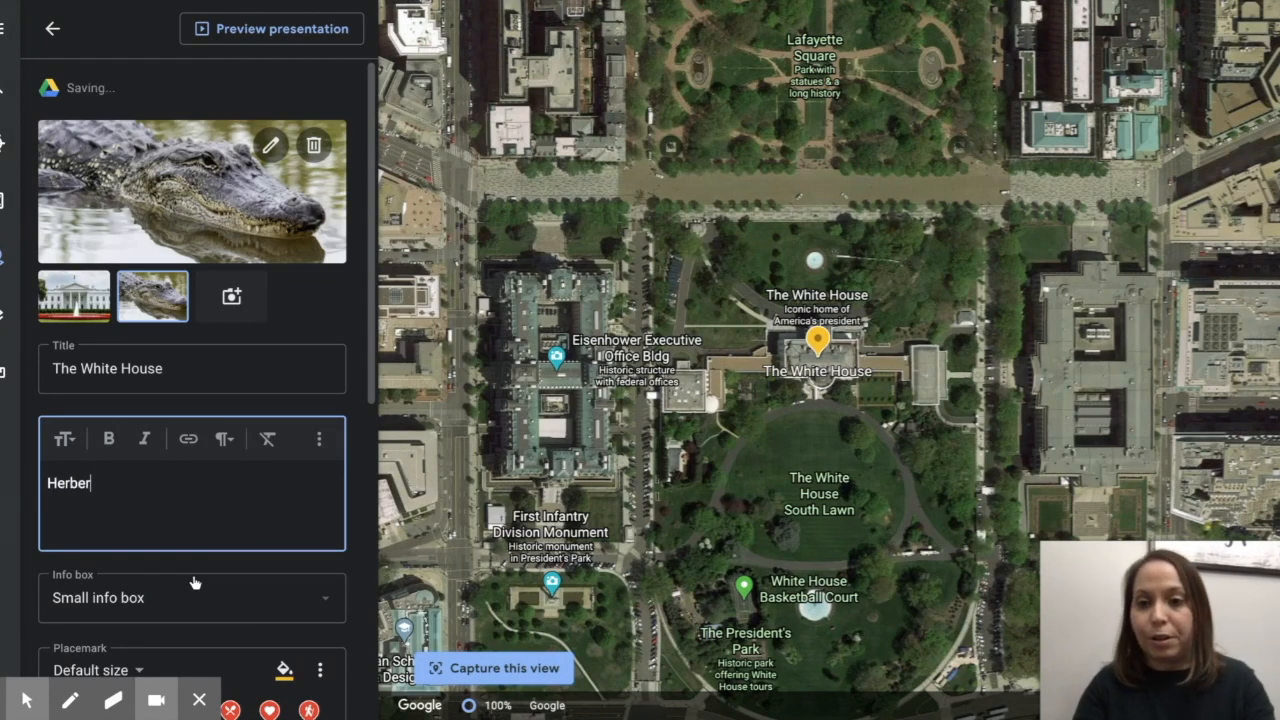
pyautogui.write('t Hoover')
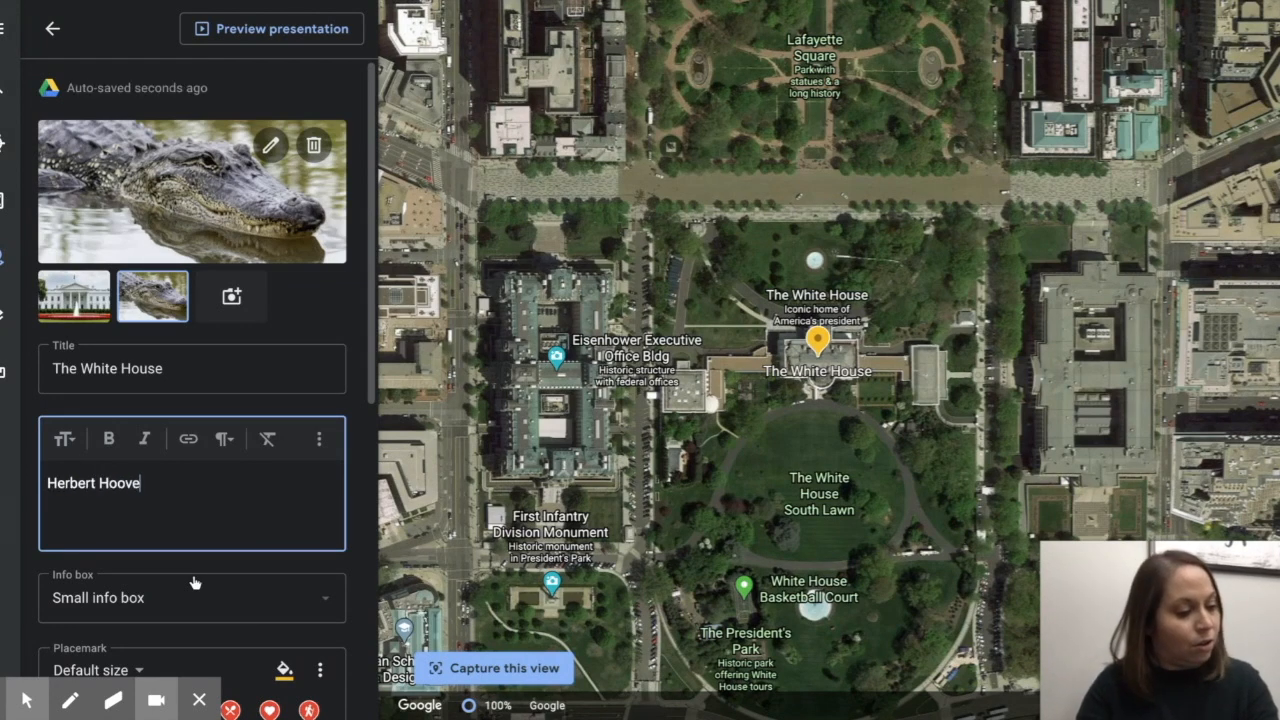
pyautogui.press('BackSpace')
pyautogui.press('BackSpace')
pyautogui.write('er')
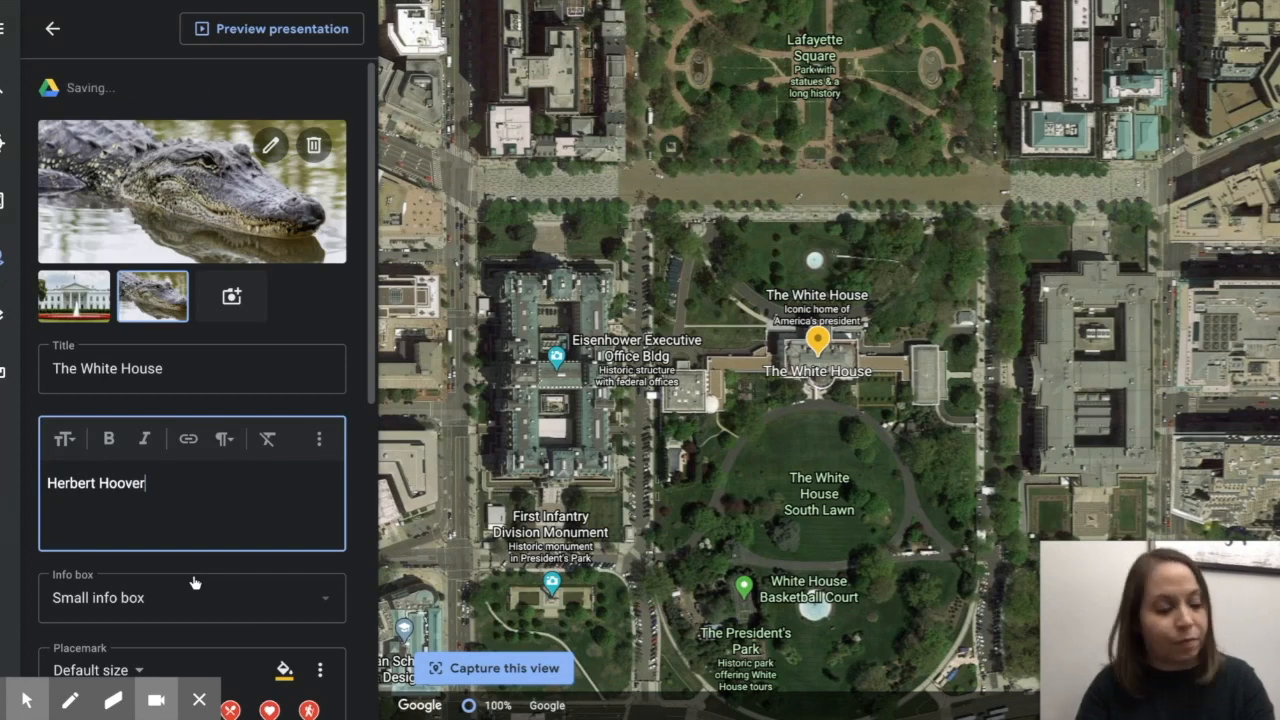
pyautogui.write(' and John ')
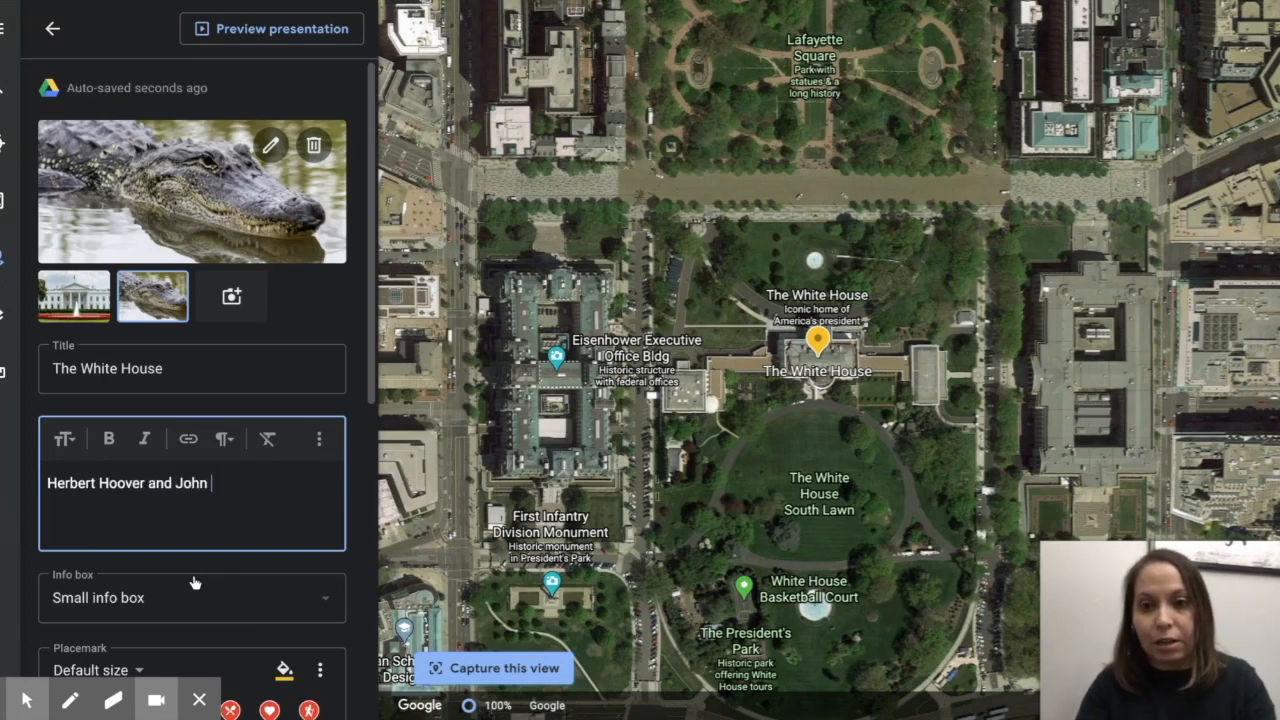
pyautogui.write('Quincy Adam')
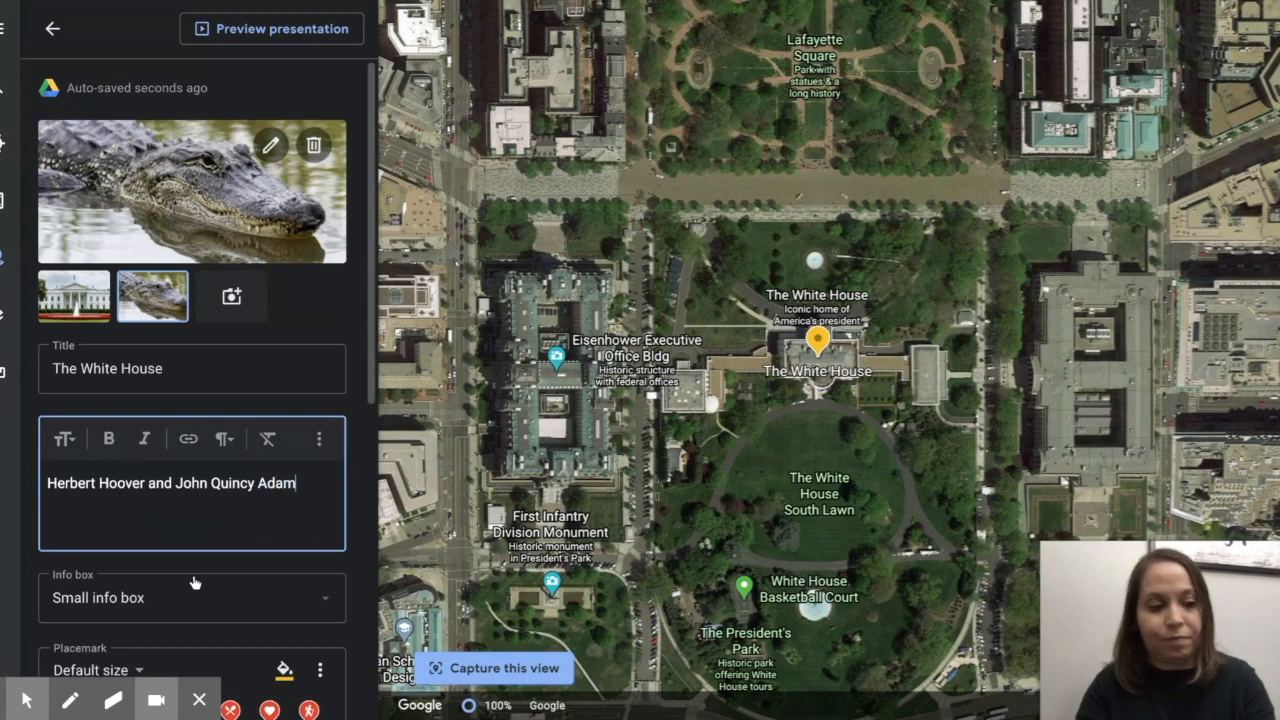
pyautogui.write('s had ')
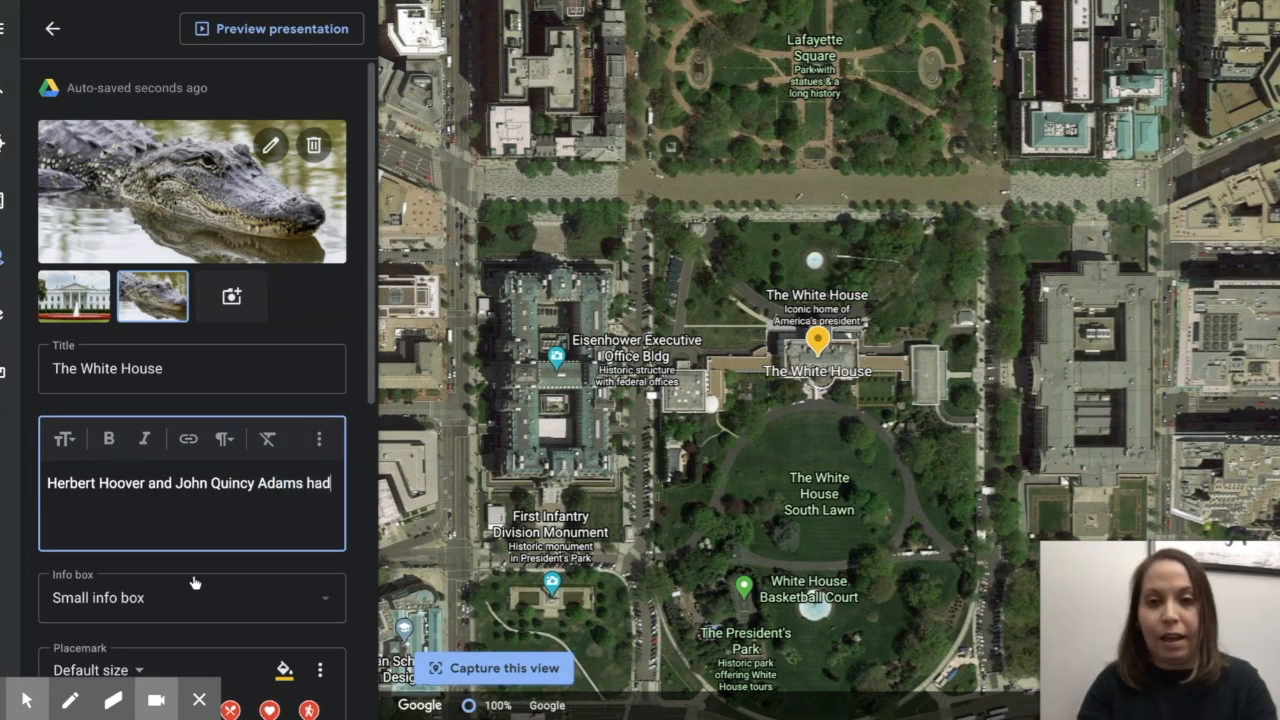
pyautogui.write('pet allig')
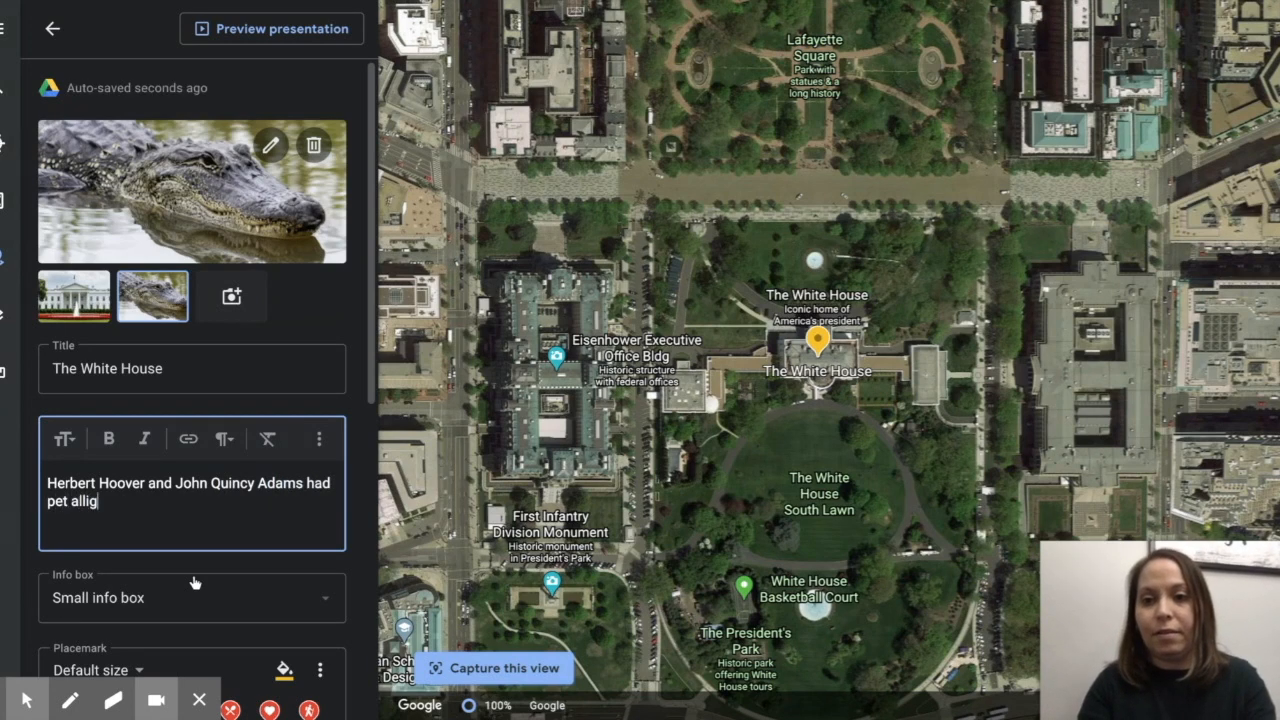
pyautogui.write('ators')
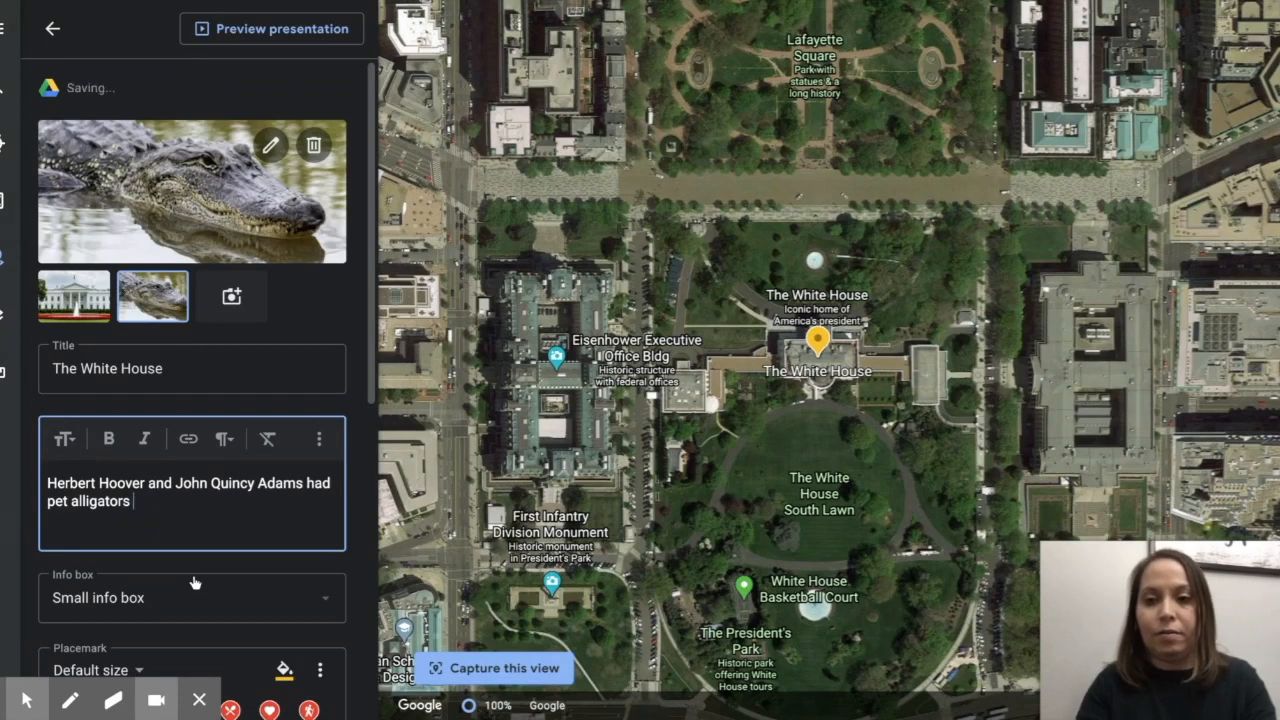
pyautogui.write(' in the Whit')
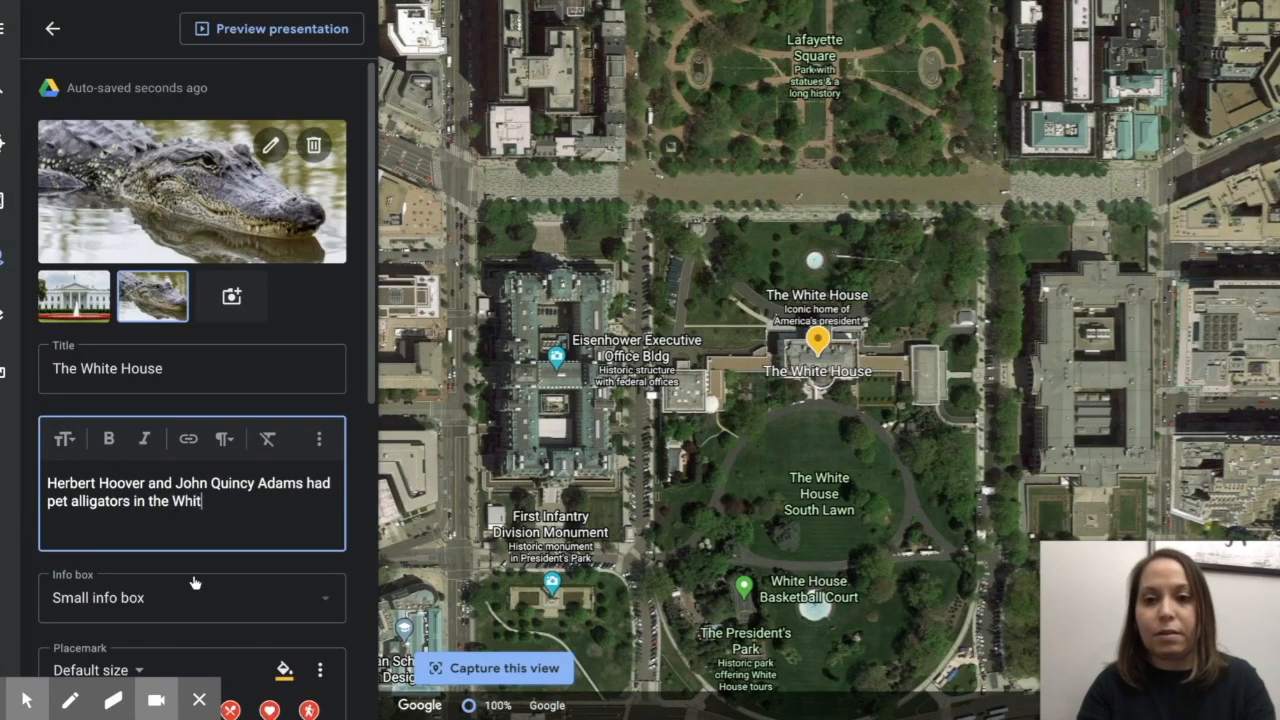
pyautogui.write('e House.')
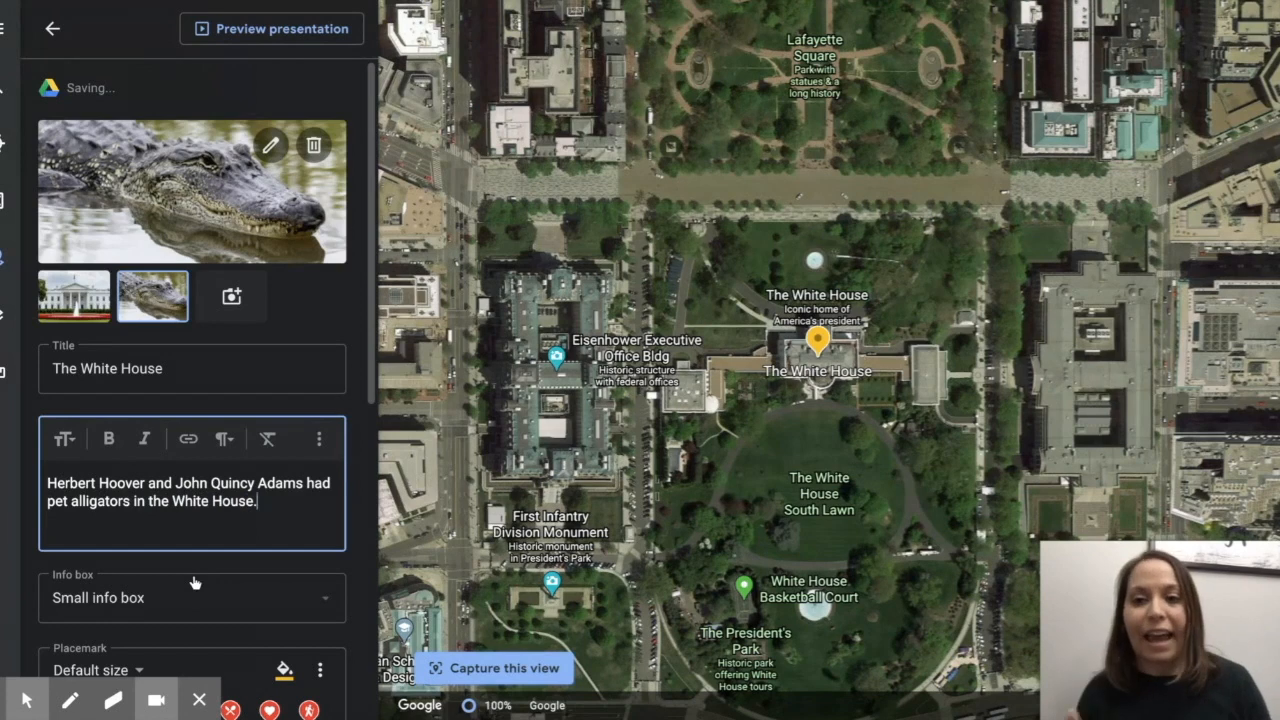
pyautogui.scroll(-3, 195, 583)
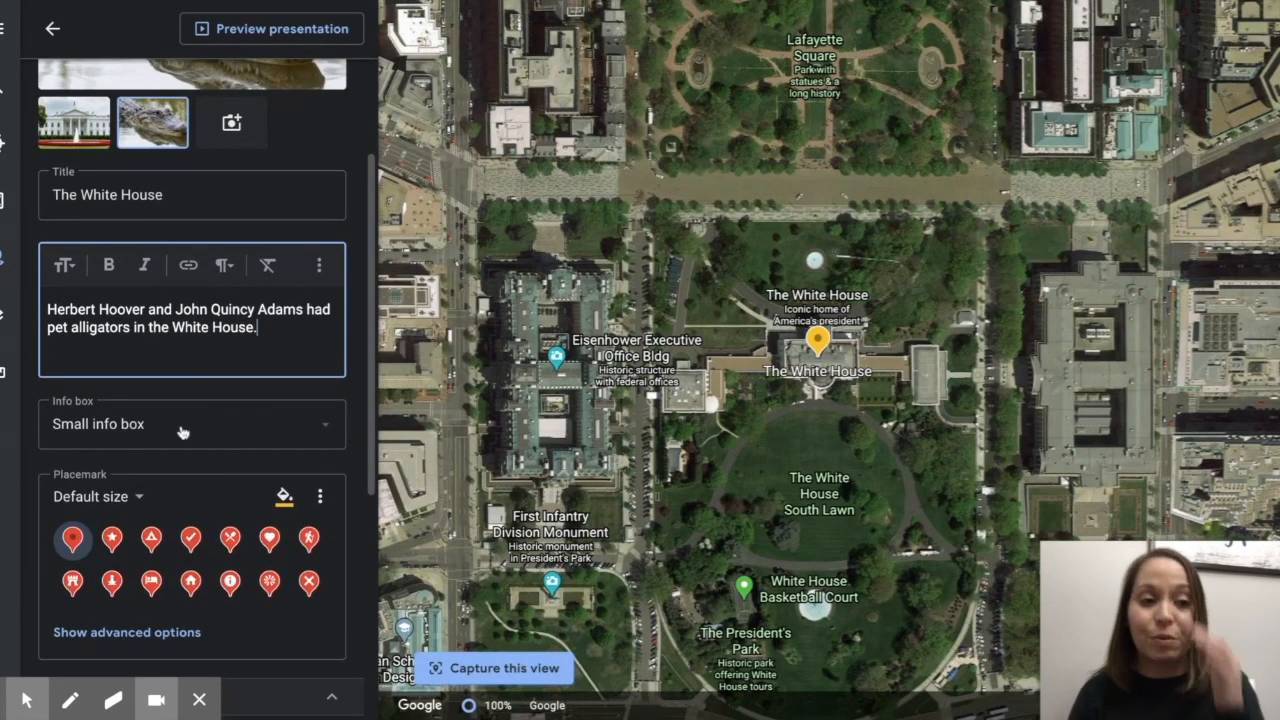
pyautogui.click(330, 428)
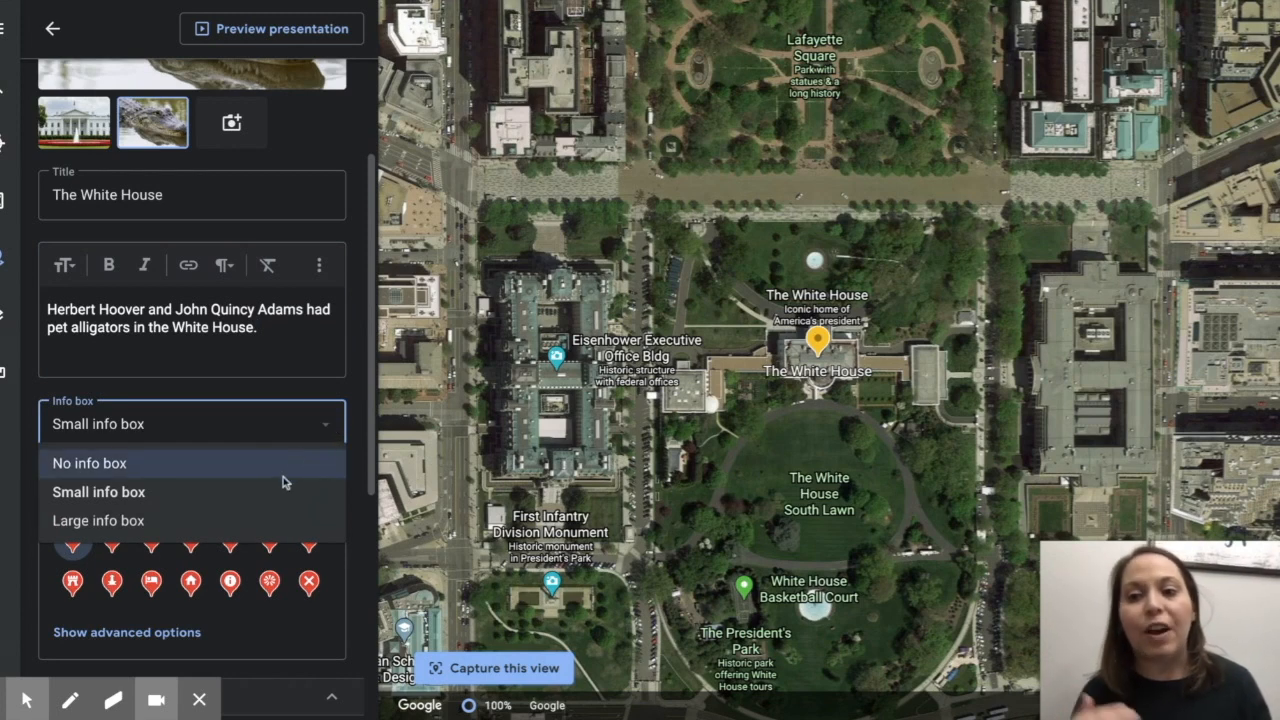
pyautogui.click(323, 424)
pyautogui.click(323, 424)
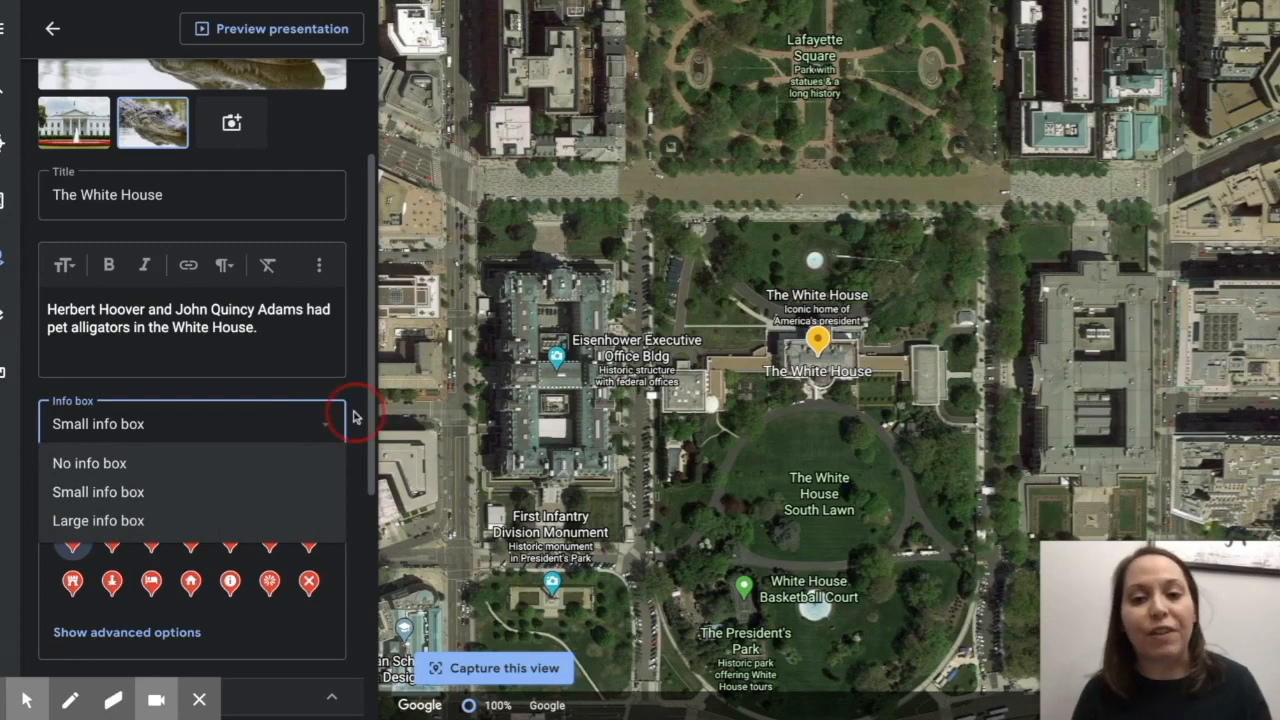
pyautogui.click(353, 417)
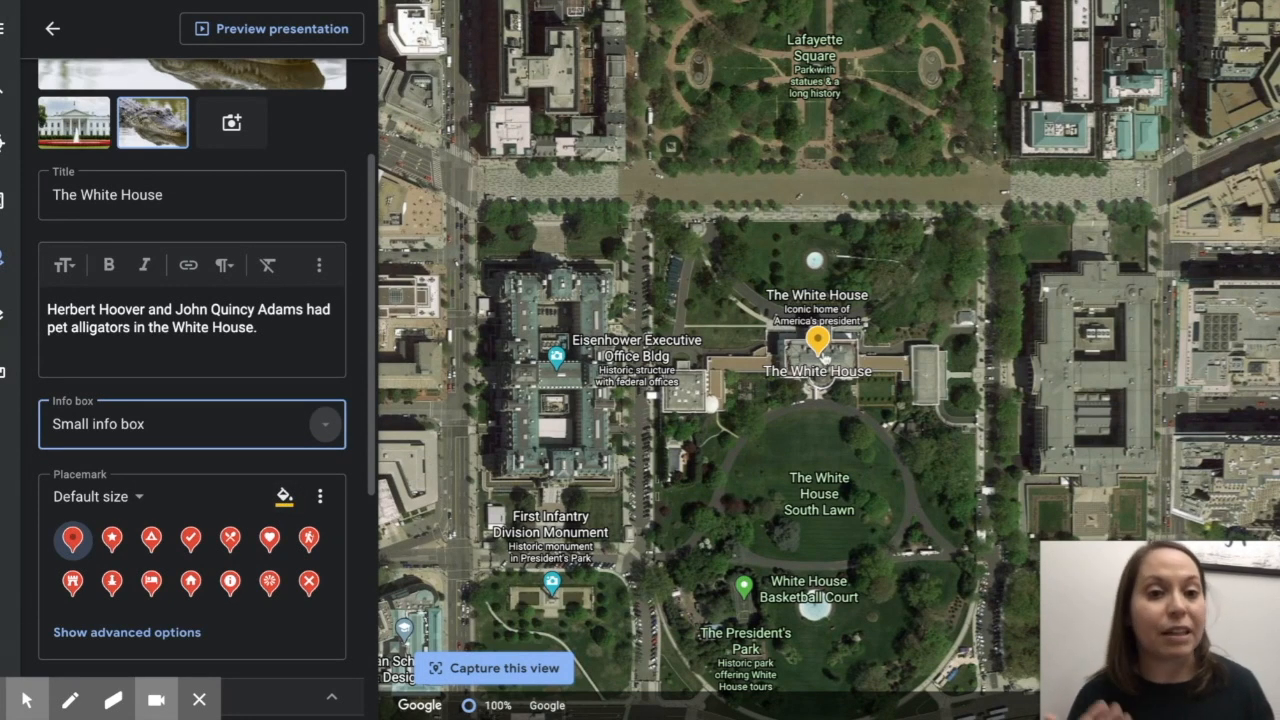
# Change the colour of The White House placemark to white
pyautogui.click(282, 497)
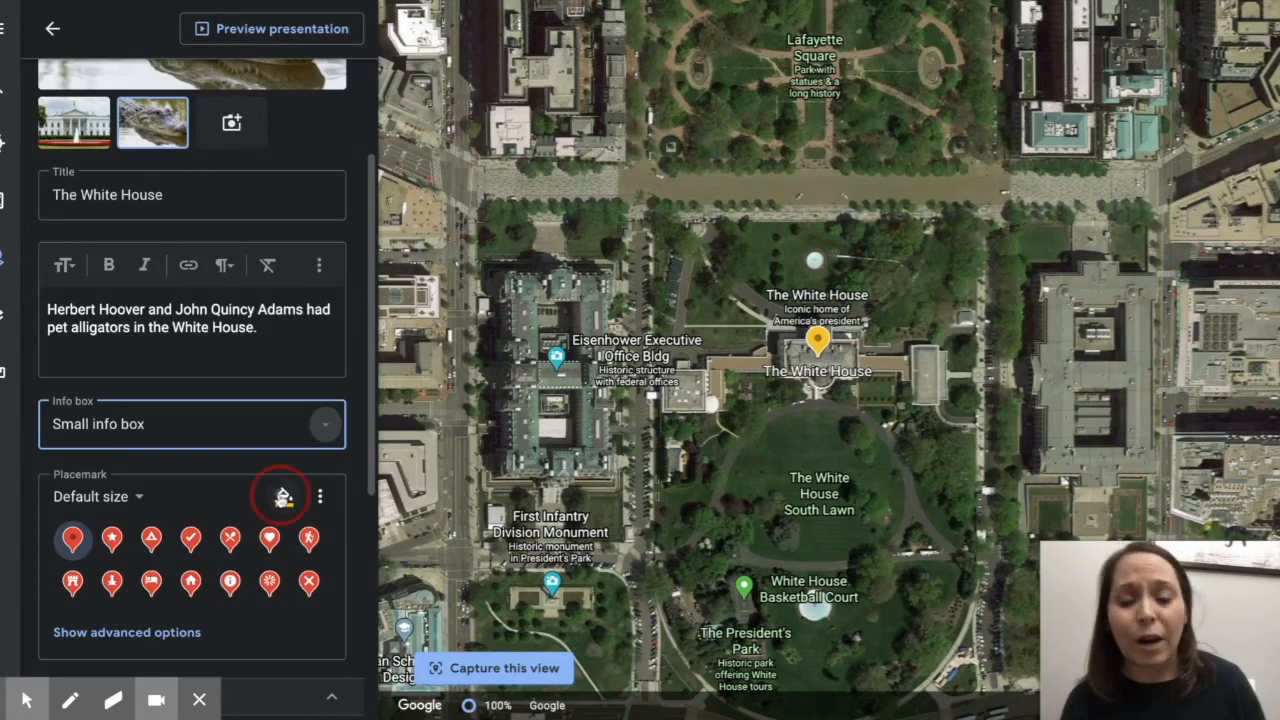
pyautogui.click(296, 585)
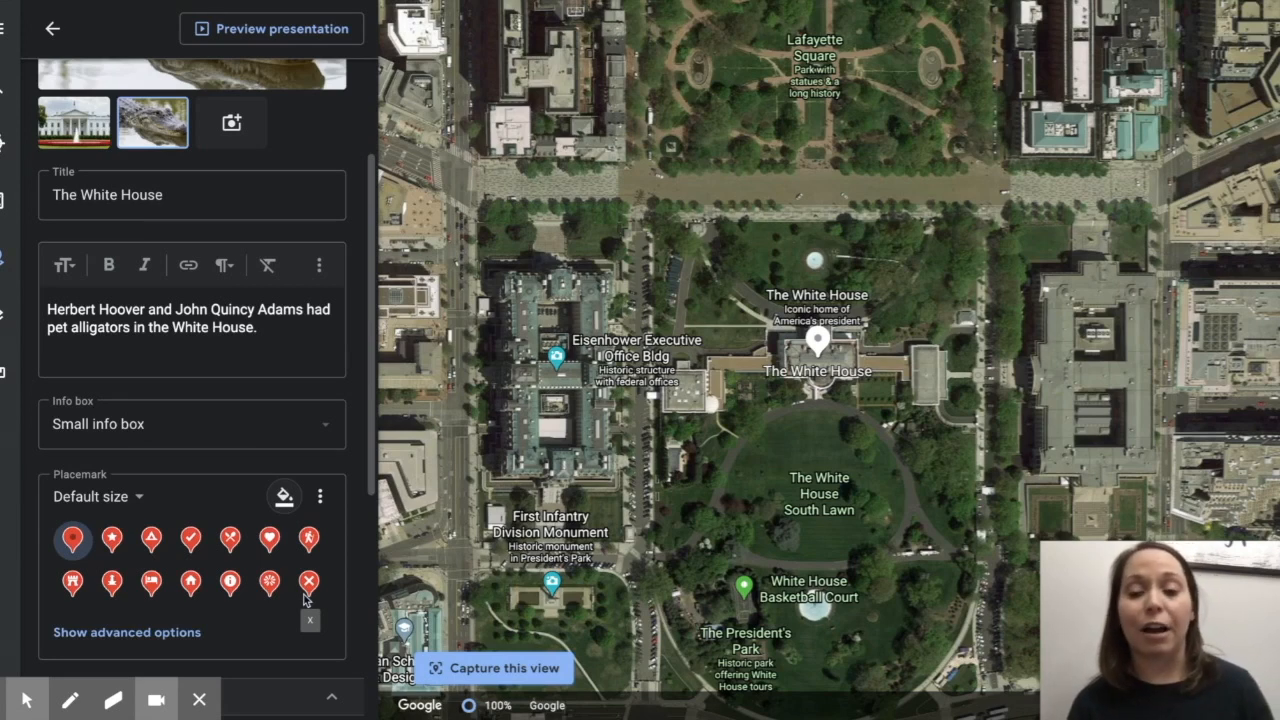
# Try the star icon on The White House placemark and switch back to the point icon
pyautogui.scroll(-1, 180, 625)
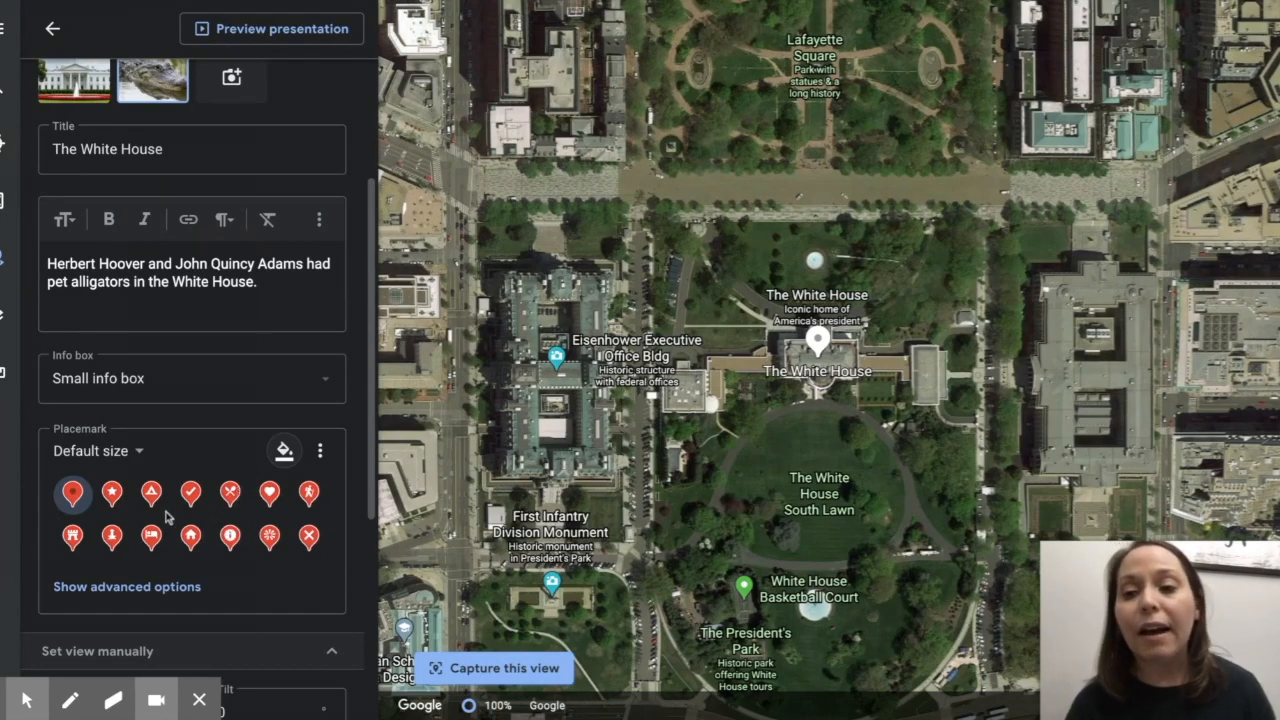
pyautogui.click(113, 495)
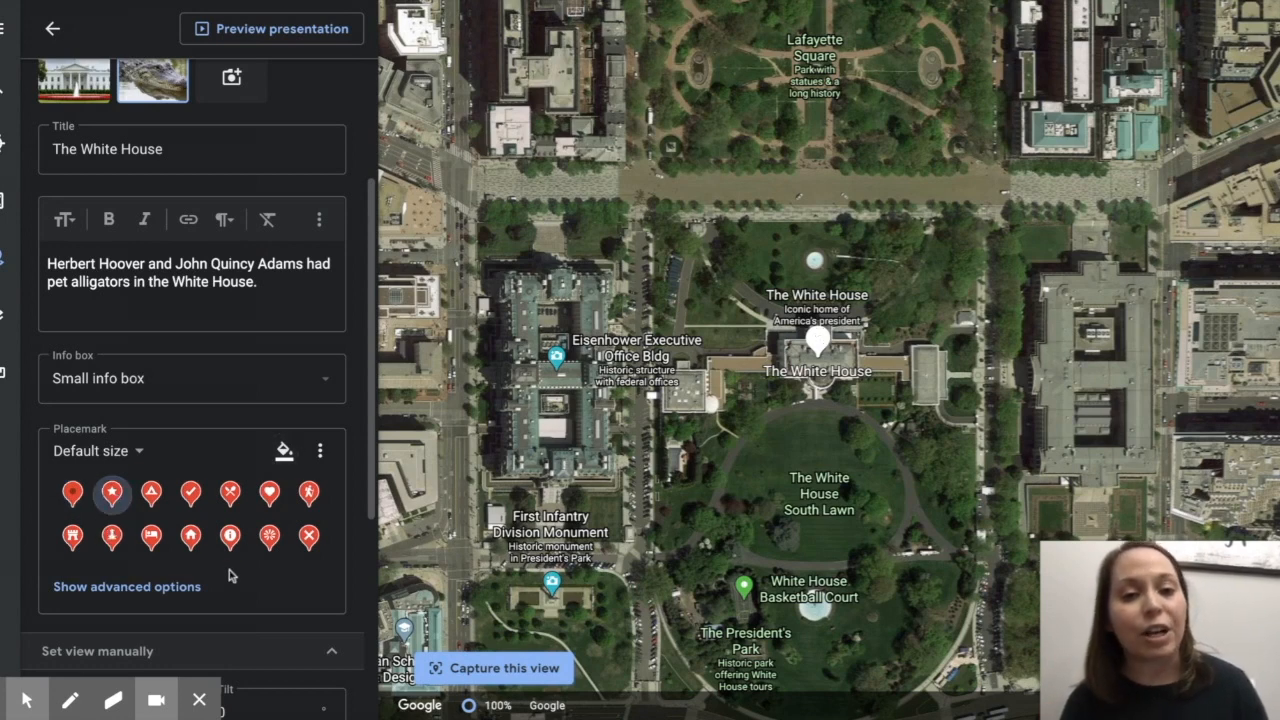
pyautogui.click(79, 495)
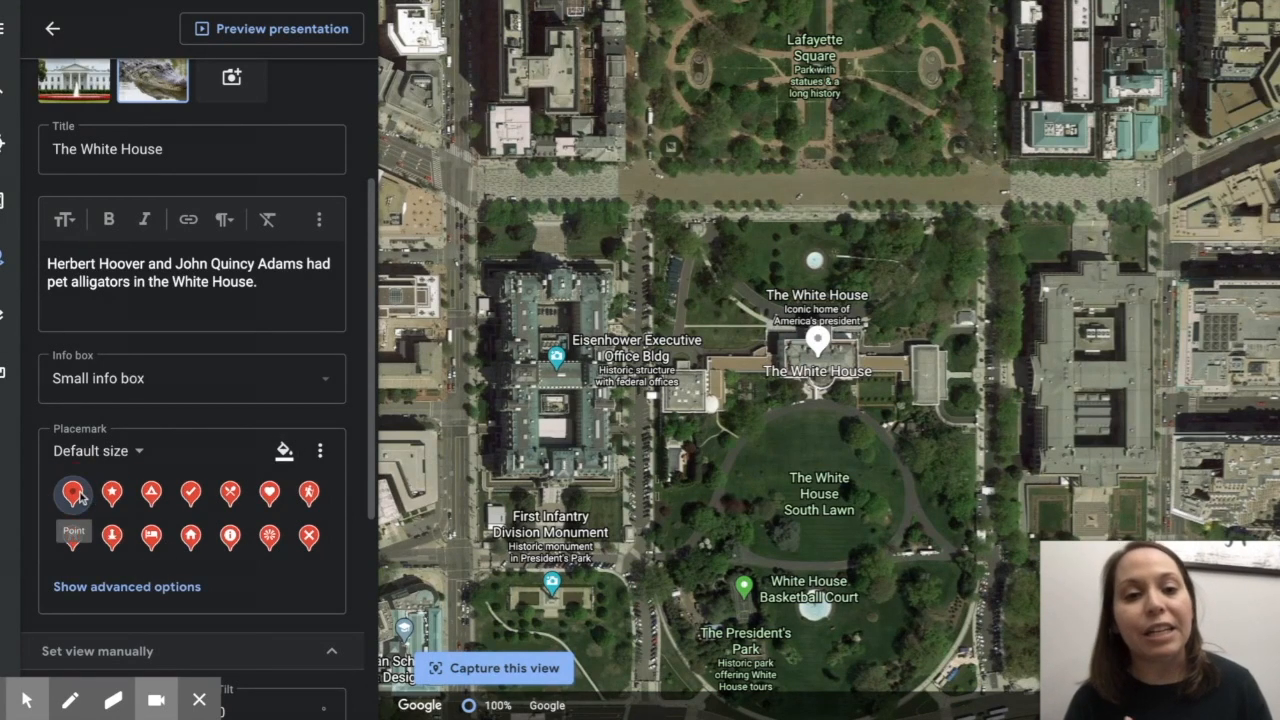
pyautogui.scroll(-4, 220, 514)
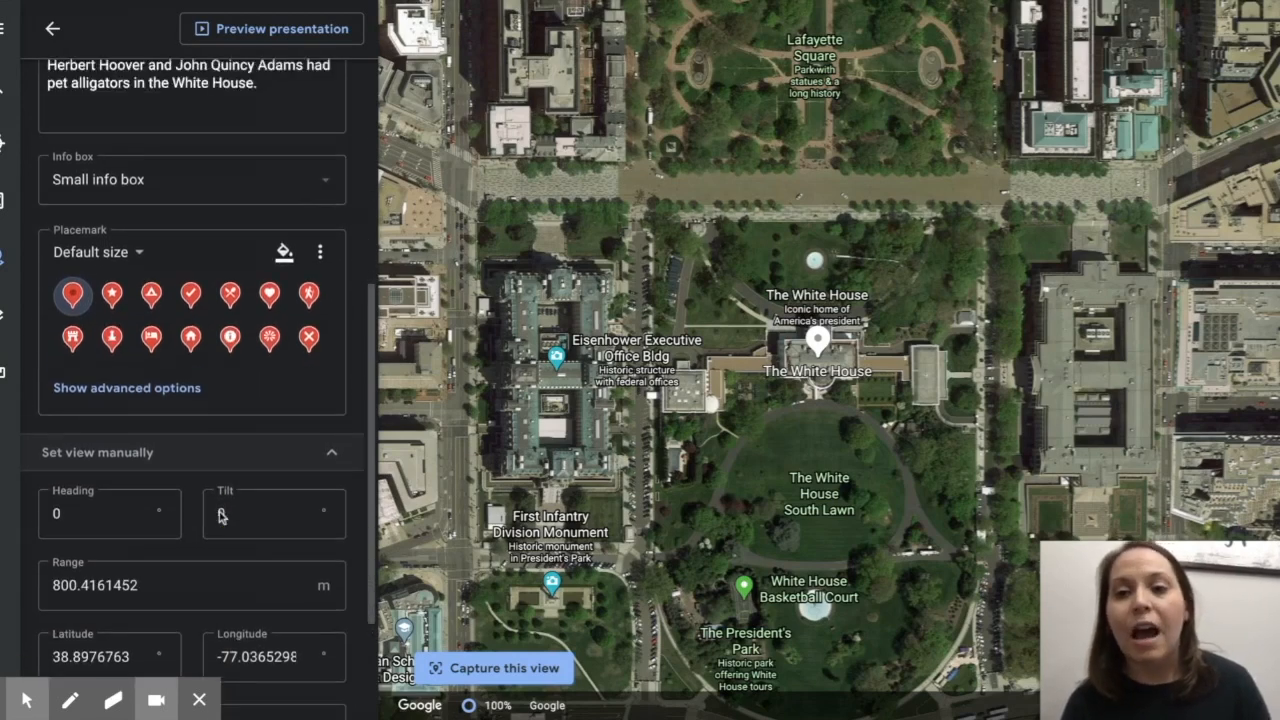
pyautogui.scroll(5, 220, 514)
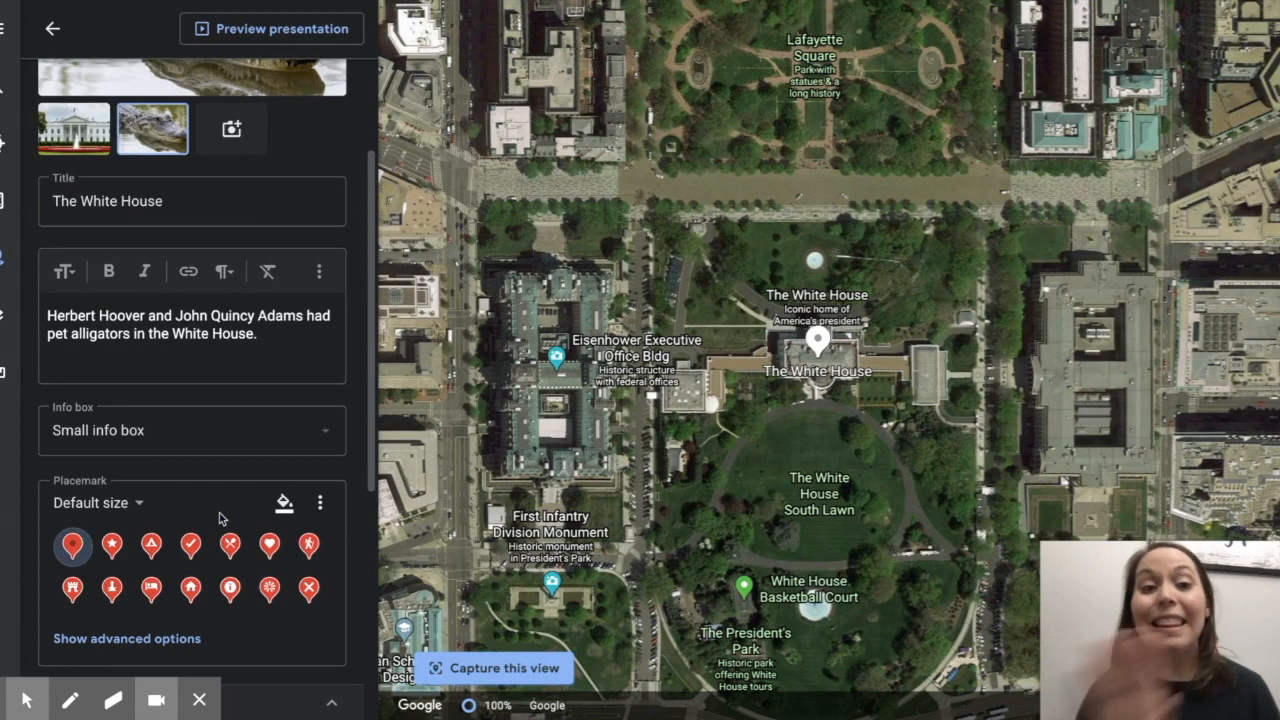
pyautogui.scroll(-4, 220, 518)
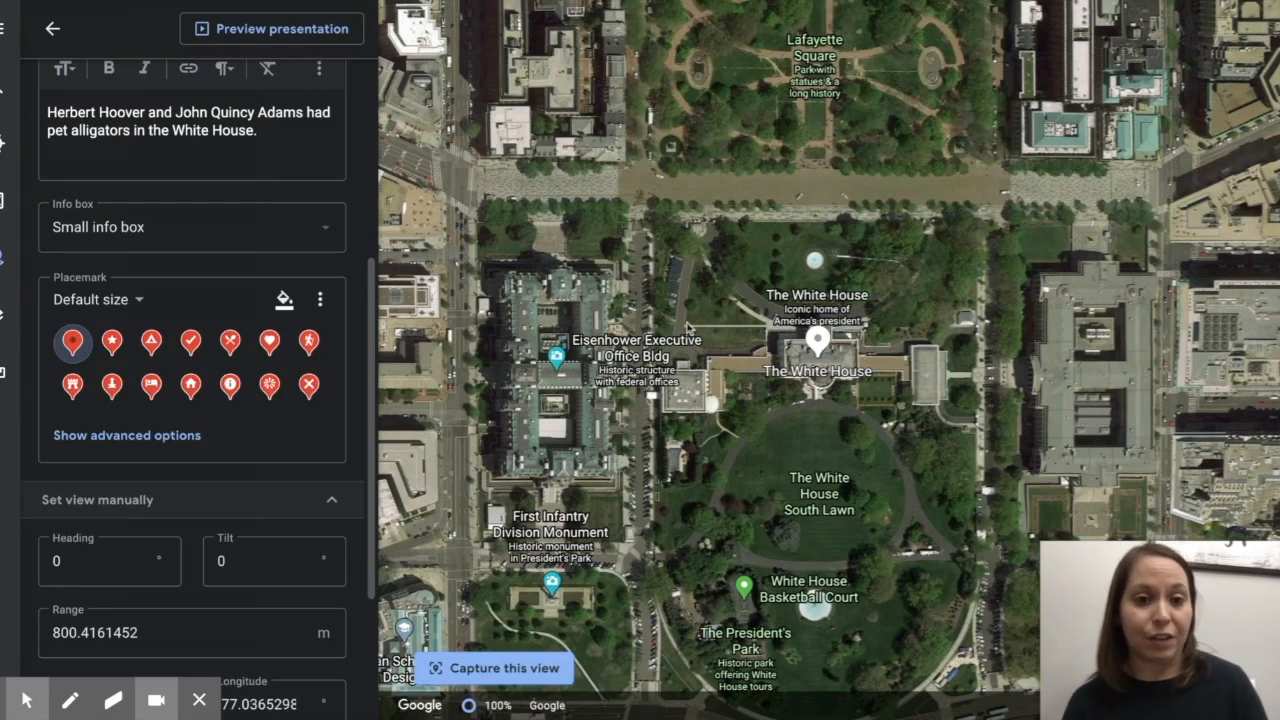
pyautogui.moveTo(1221, 618)
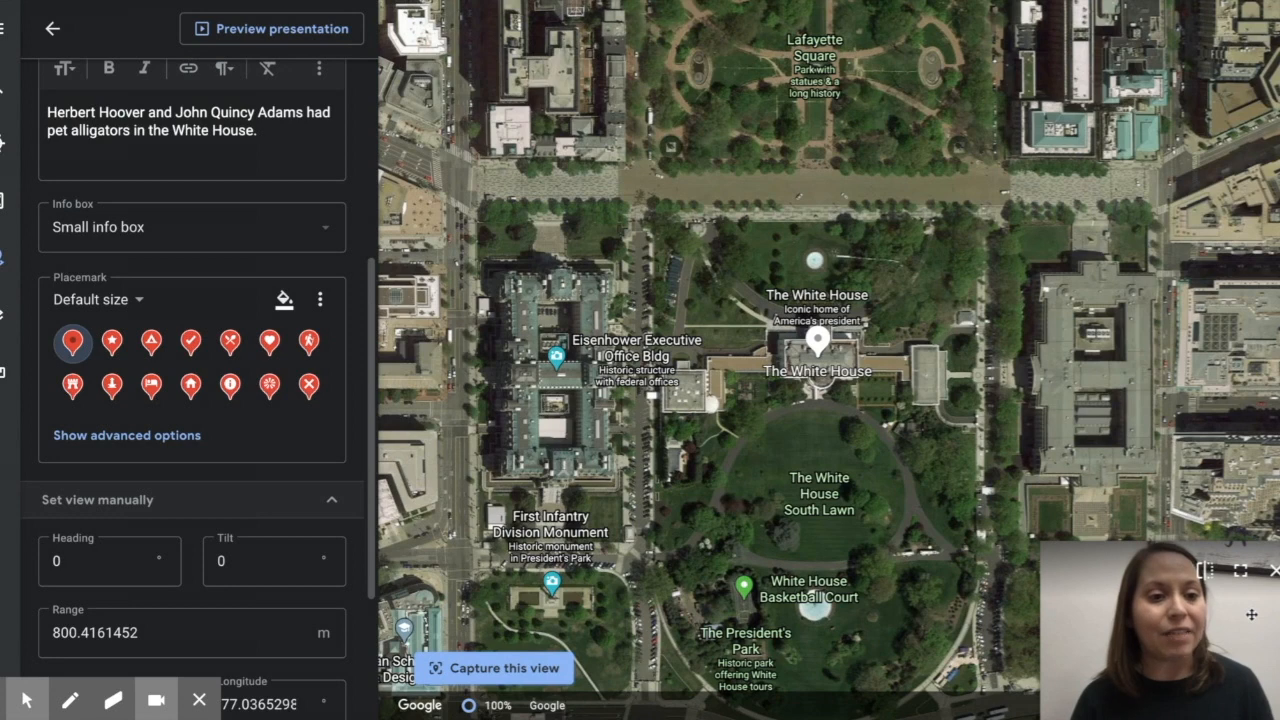
pyautogui.moveTo(1251, 614); pyautogui.dragTo(1251, 74)
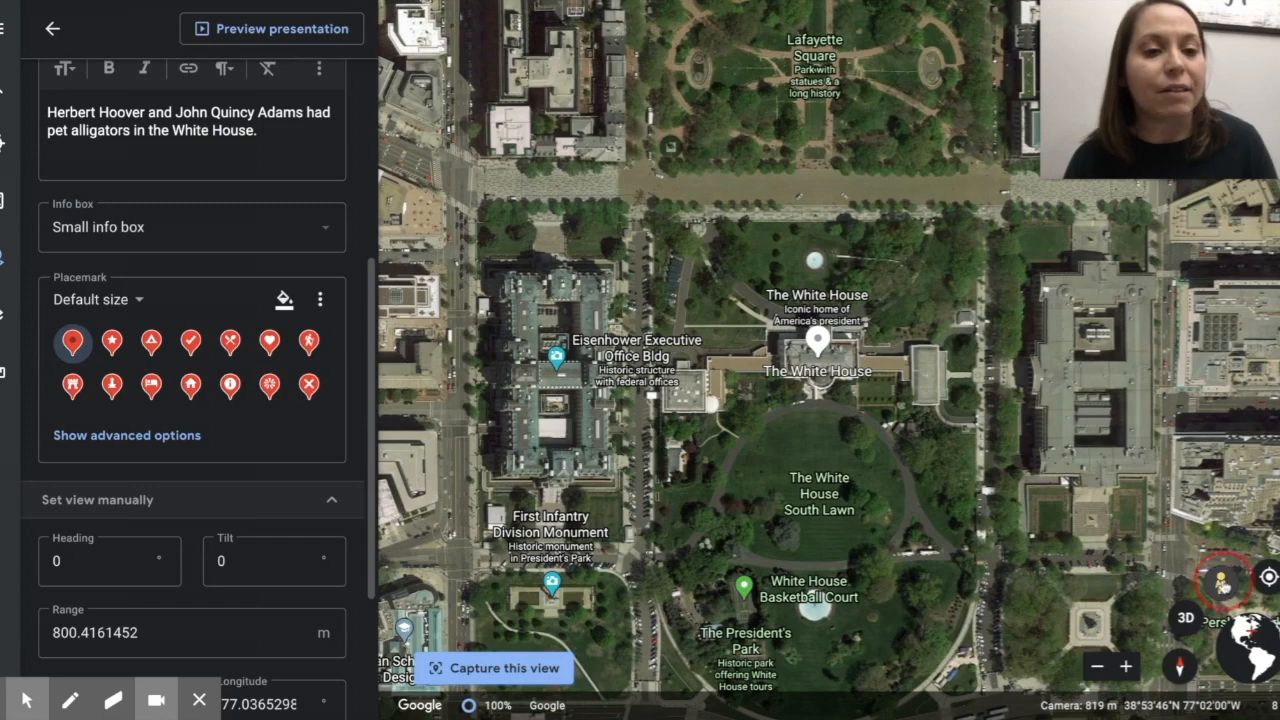
# Capture a street-level Photo Sphere view of The White House's columned facade as the place's view and return to the project
pyautogui.moveTo(1222, 582); pyautogui.dragTo(817, 395)
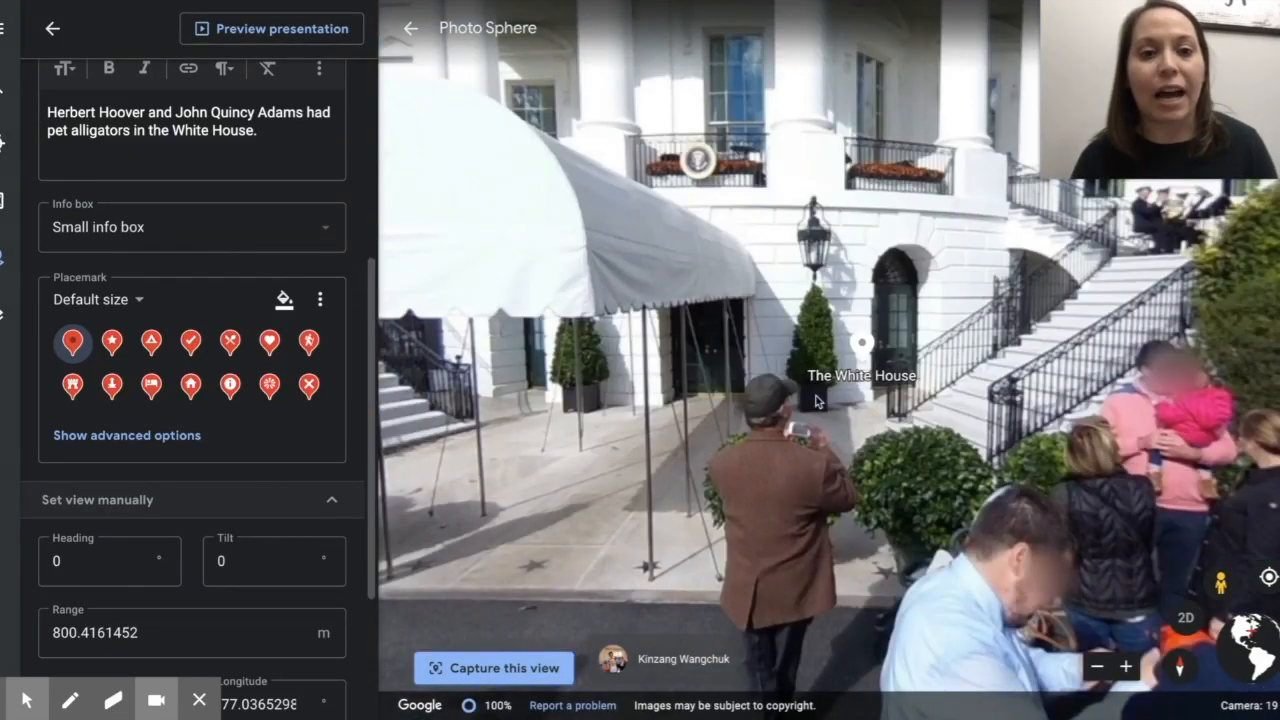
pyautogui.click(606, 345)
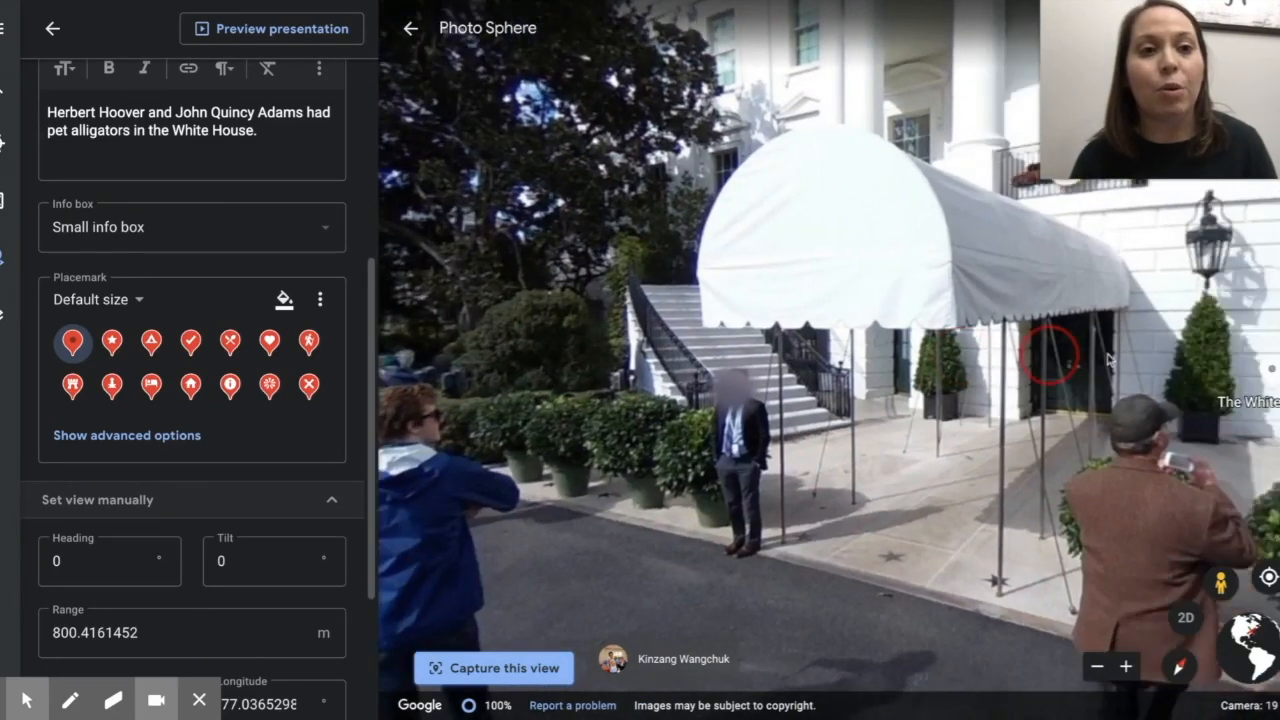
pyautogui.moveTo(1108, 360); pyautogui.dragTo(777, 609)
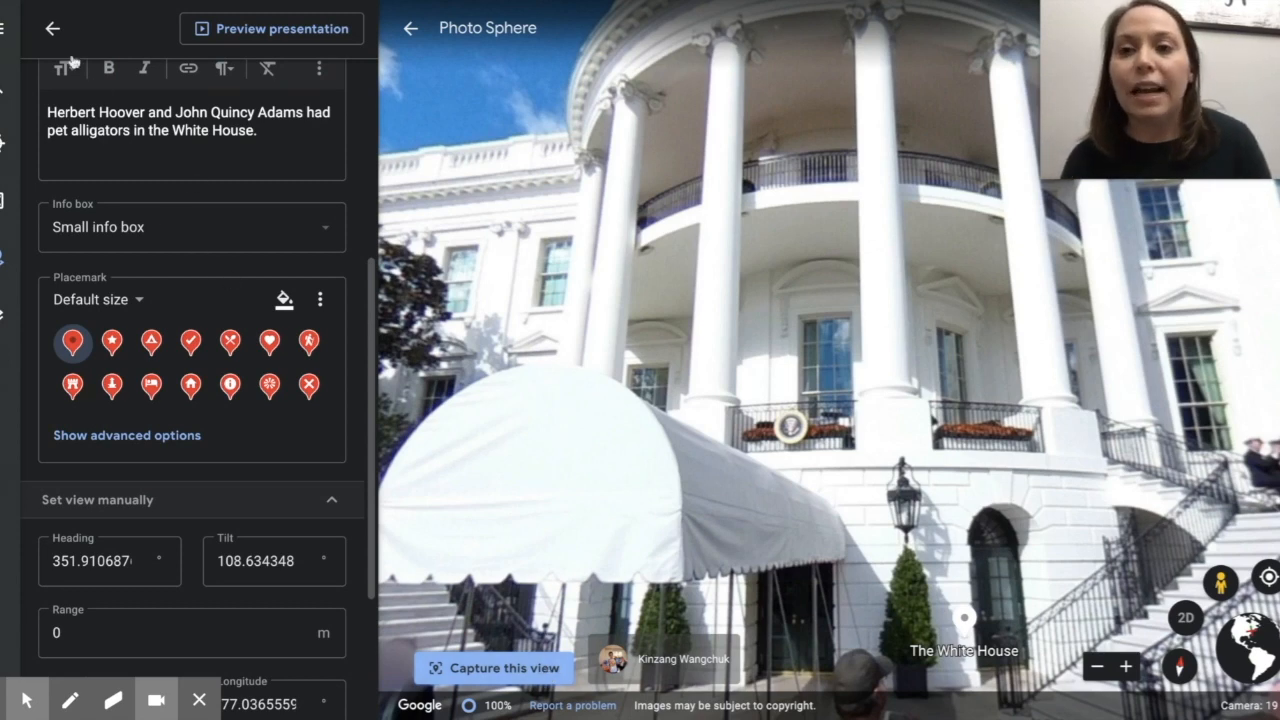
pyautogui.click(50, 31)
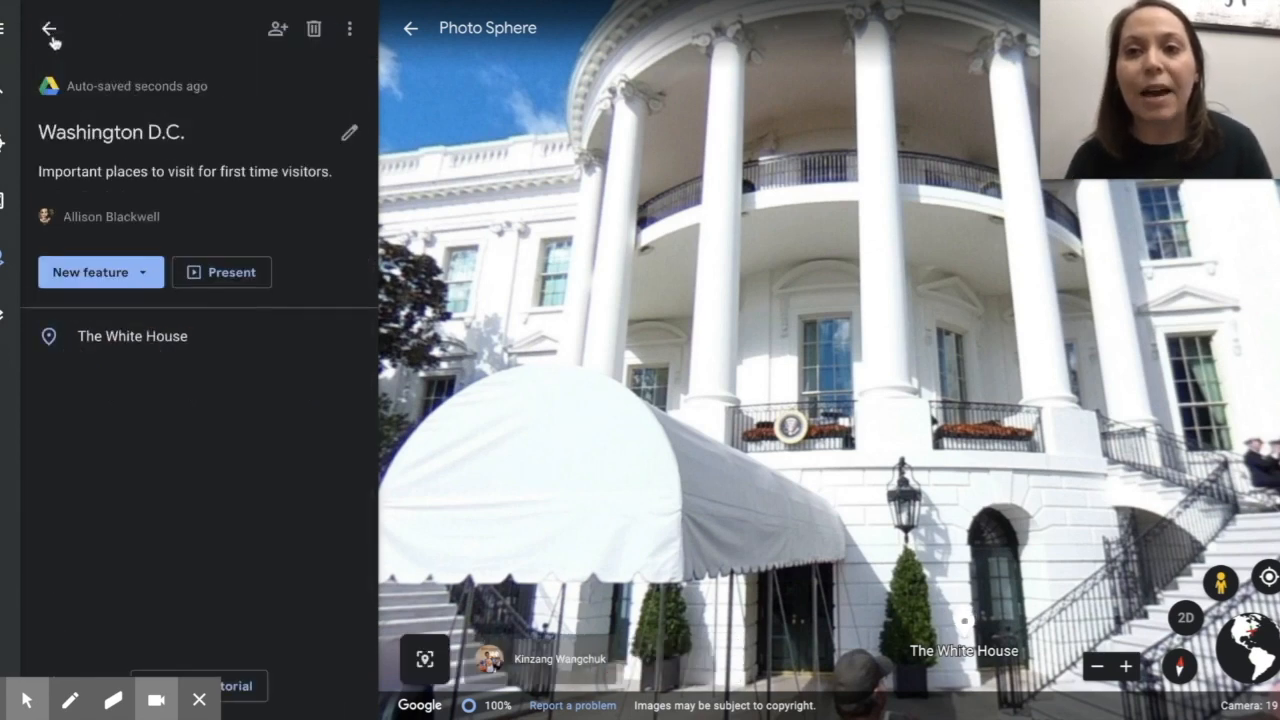
# Review The White House's info box in the project, including its second image and description
pyautogui.click(160, 336)
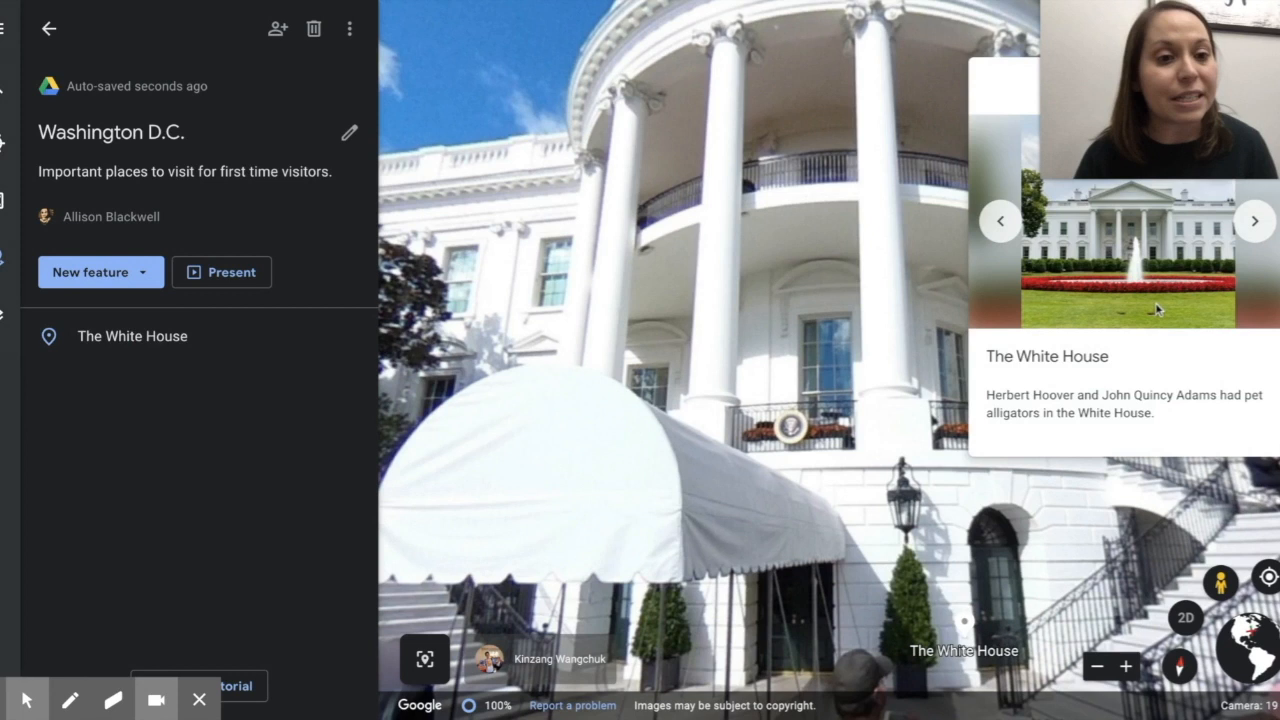
pyautogui.click(1254, 221)
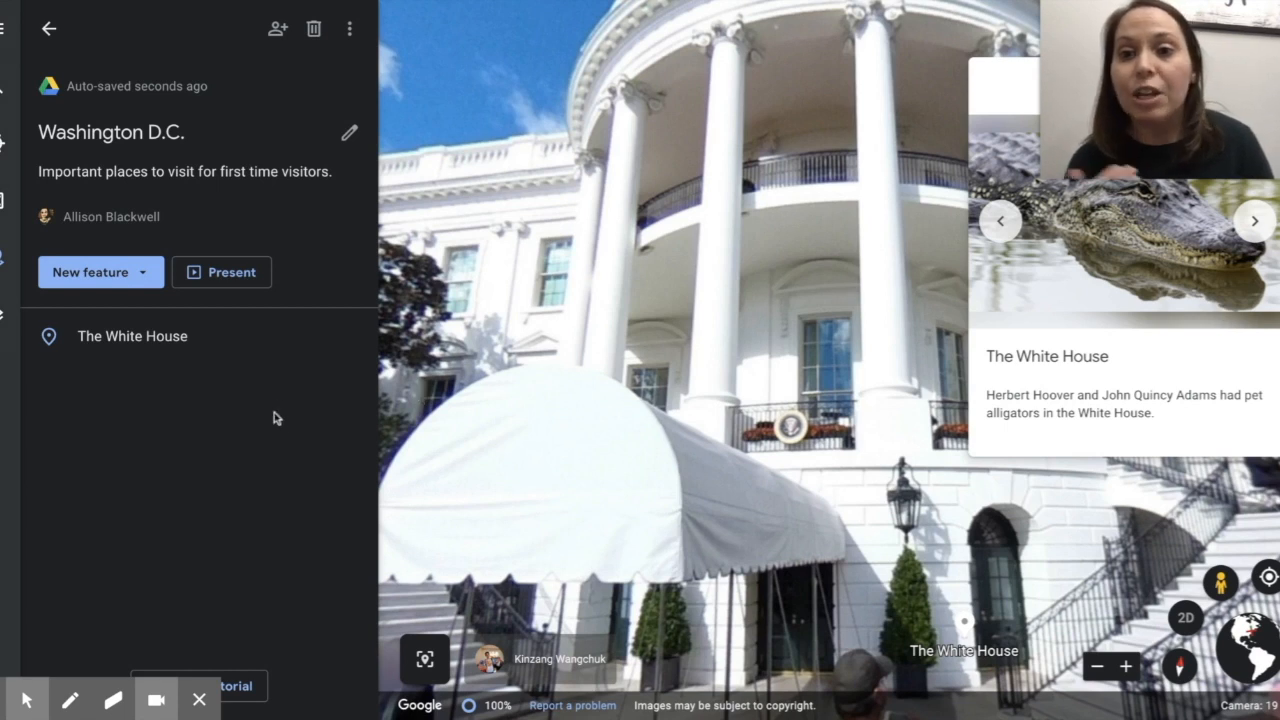
pyautogui.click(280, 443)
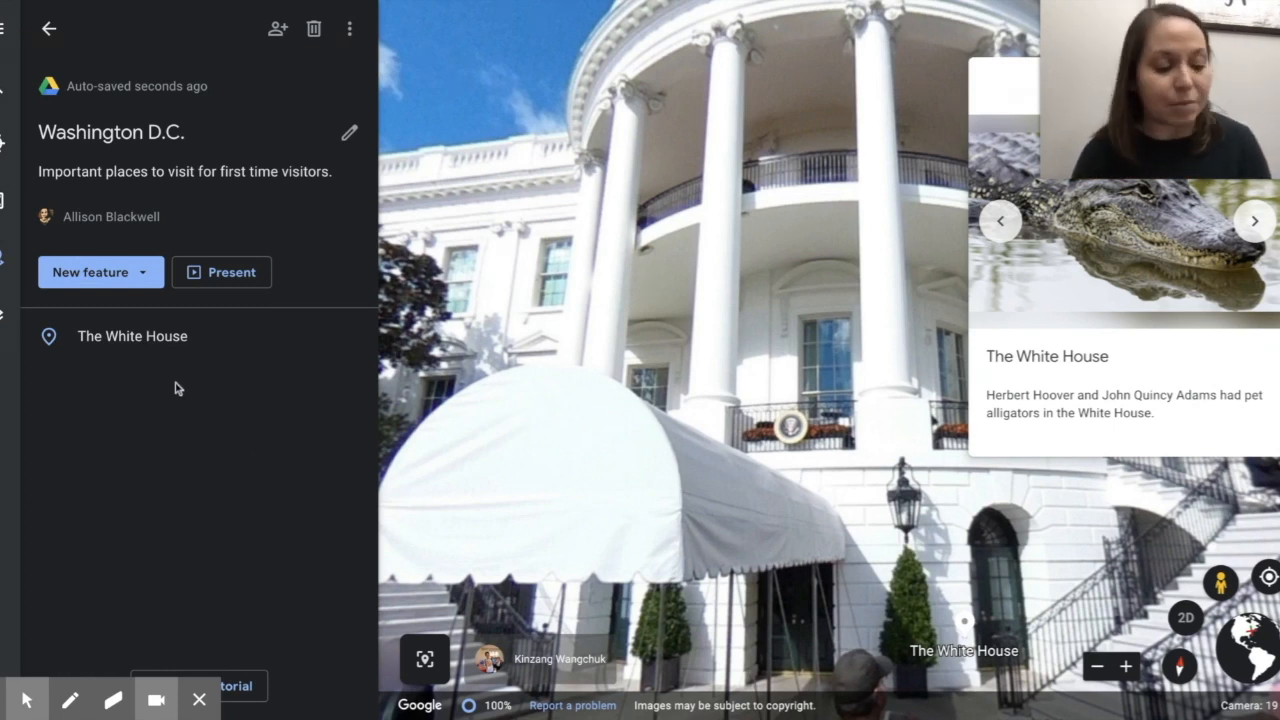
# Search for "Washington Monument, Washington, DC" as a new place for the project
pyautogui.click(116, 285)
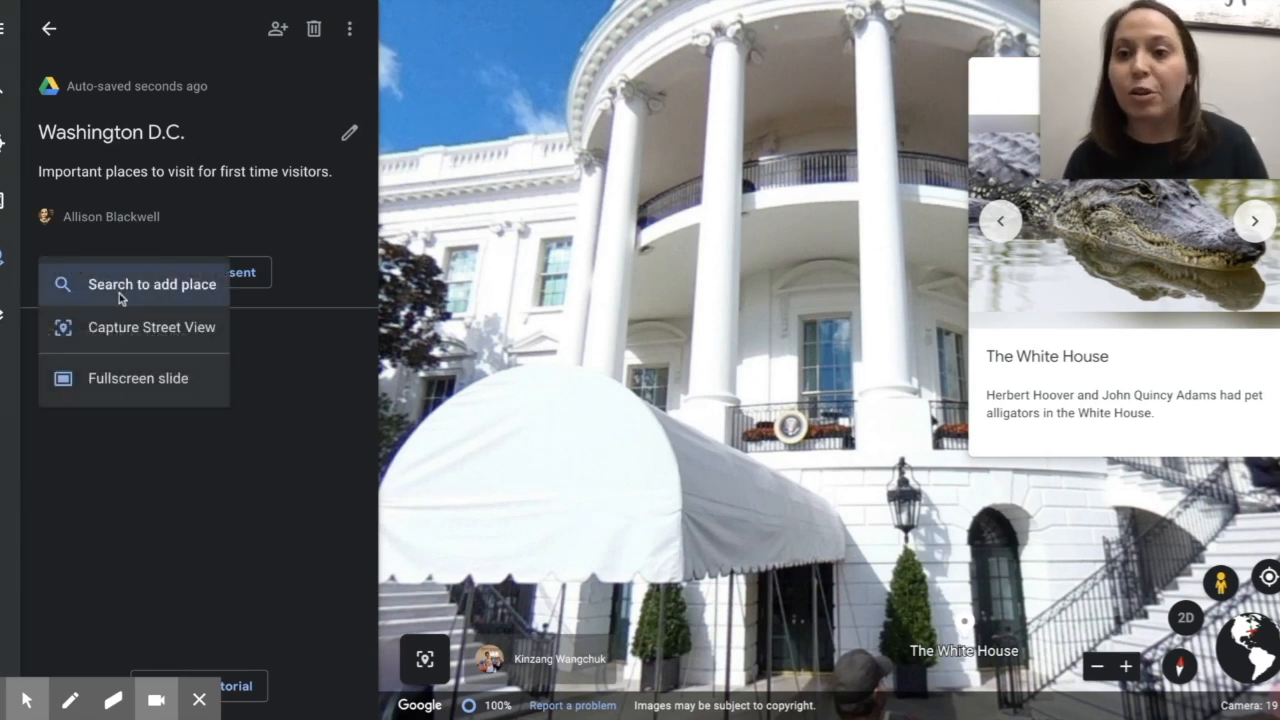
pyautogui.click(171, 233)
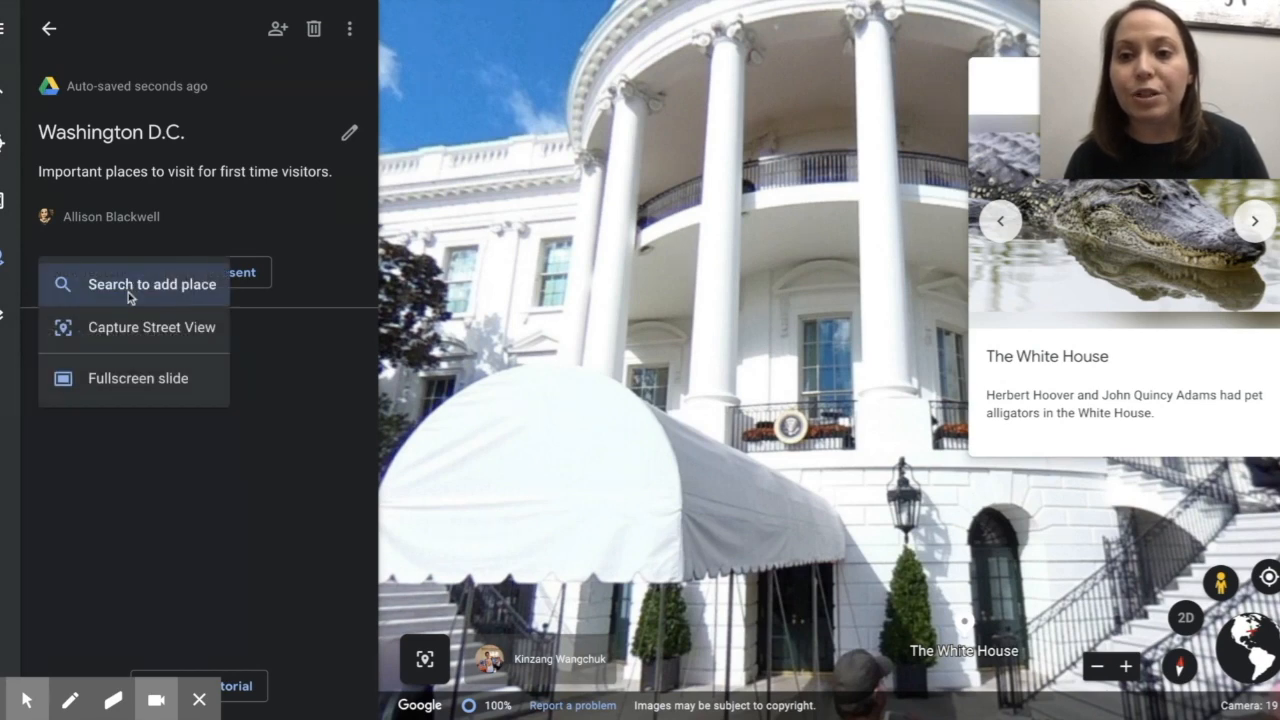
pyautogui.click(128, 289)
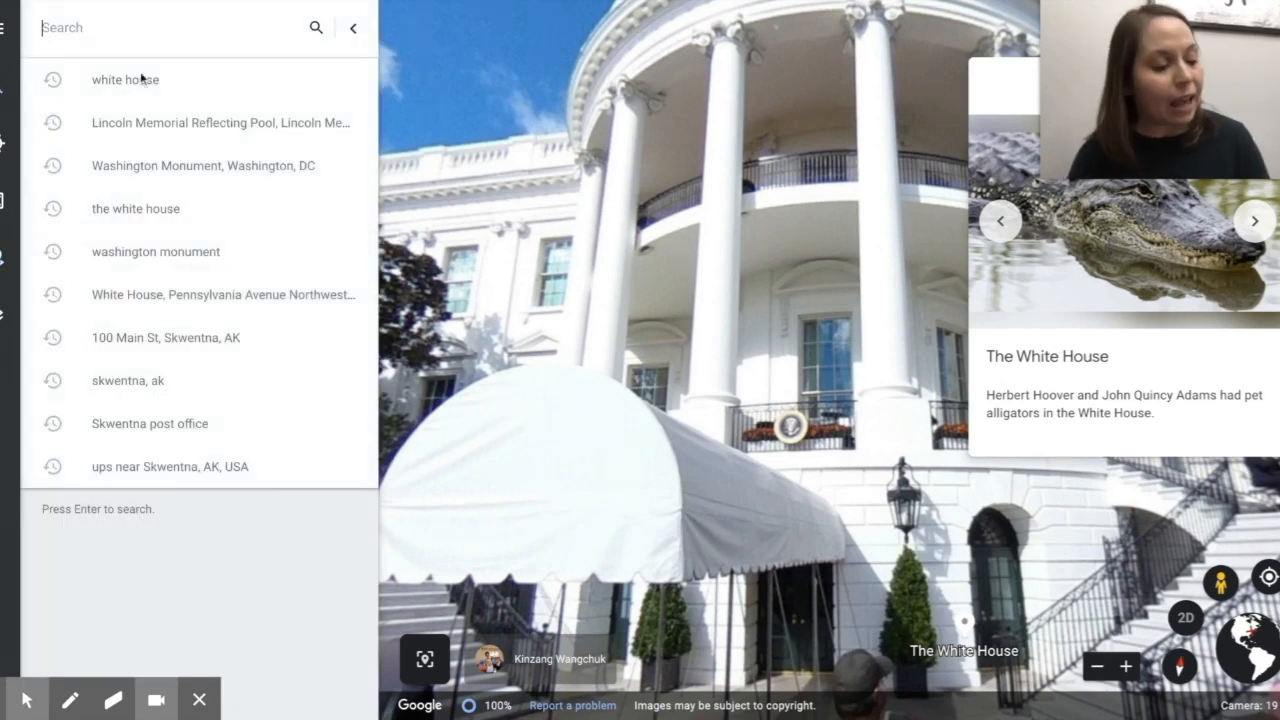
pyautogui.write('W')
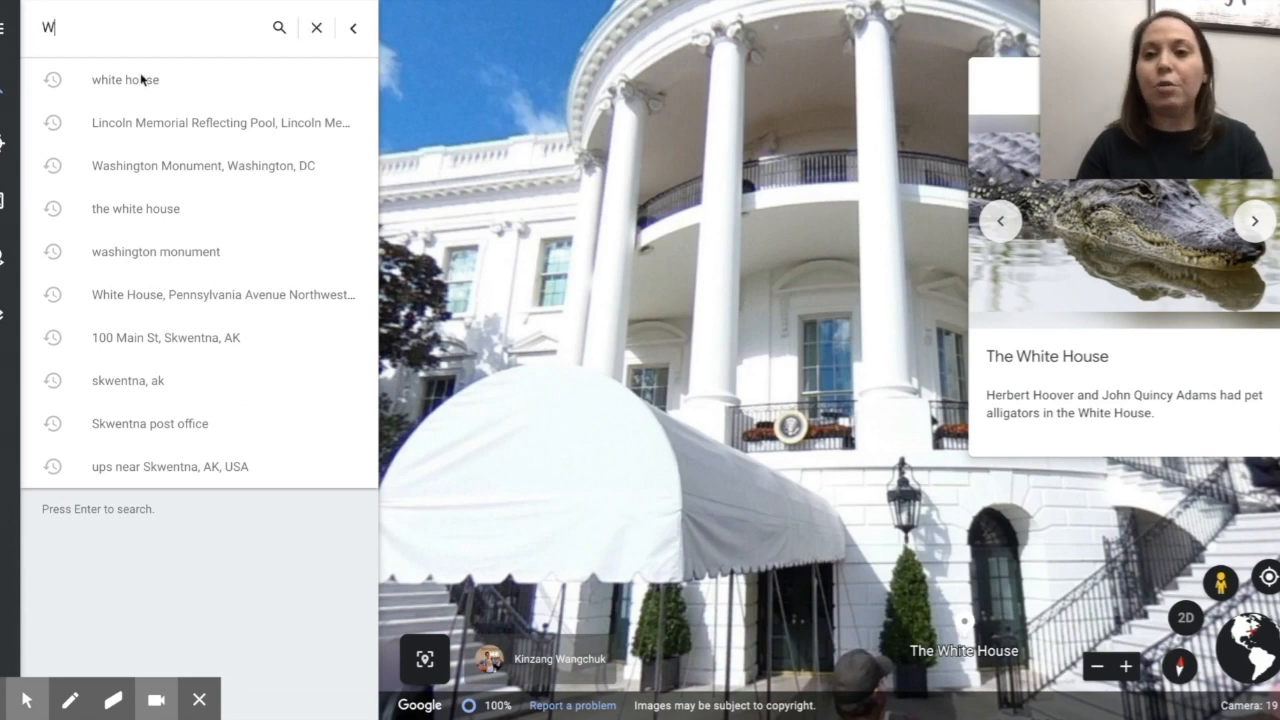
pyautogui.write('ashington Monum')
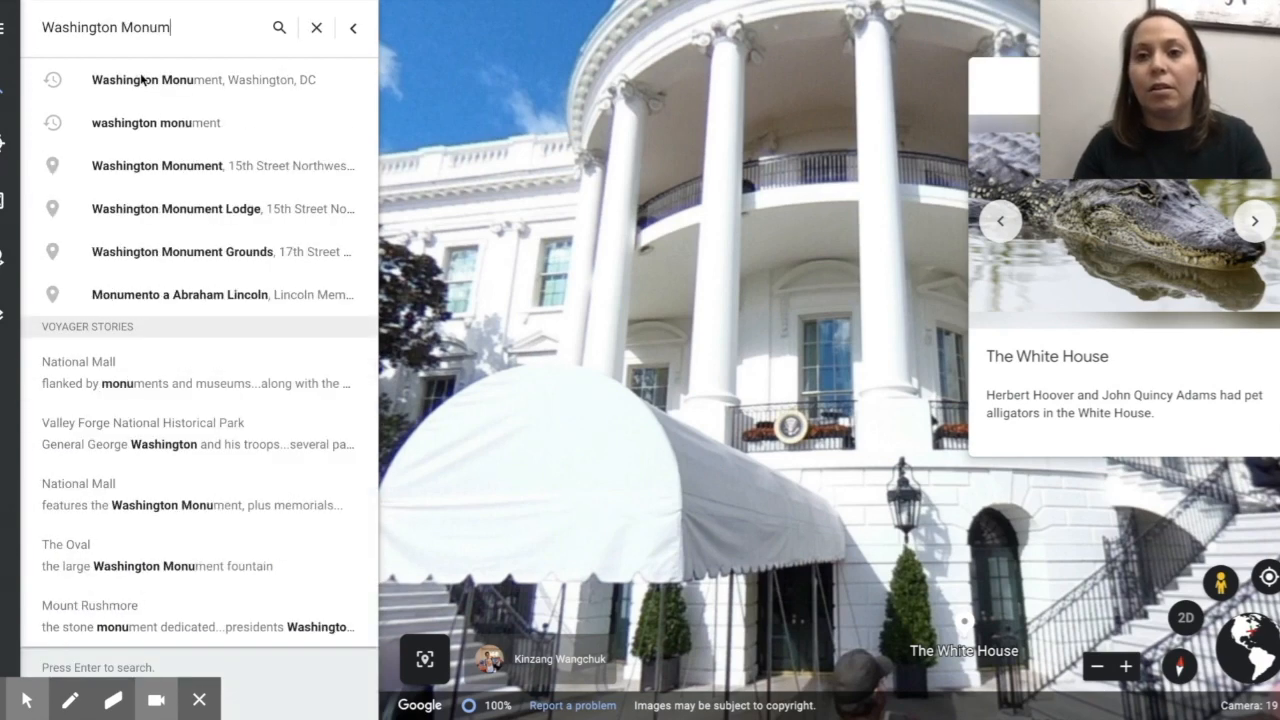
pyautogui.click(141, 80)
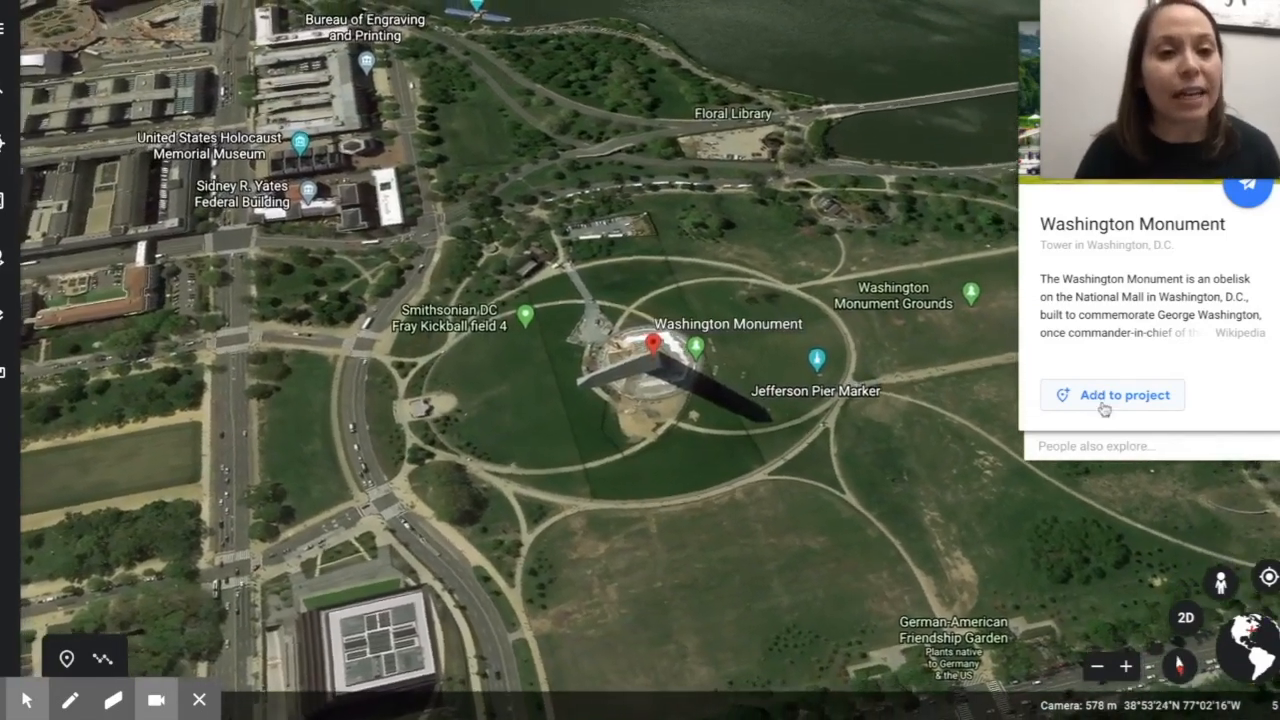
# Add the Washington Monument to the Washington D.C. project and replace its Google-provided information with editable custom content
pyautogui.click(1104, 396)
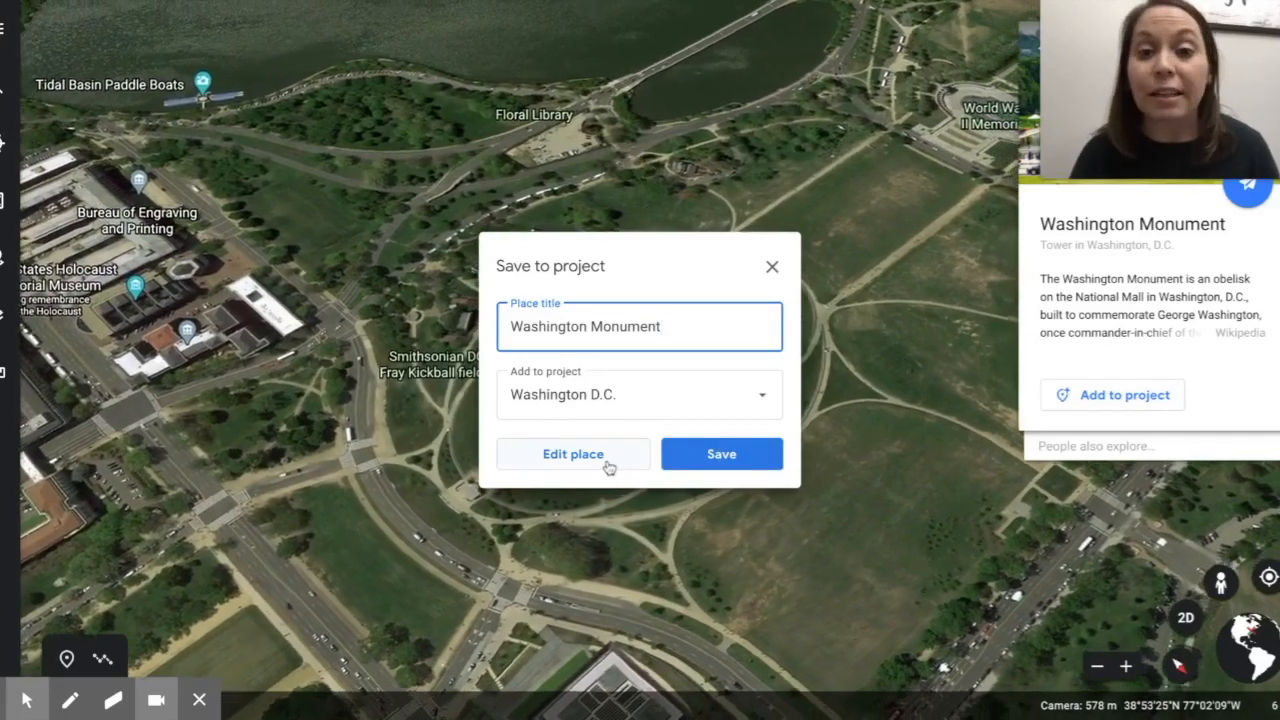
pyautogui.click(607, 460)
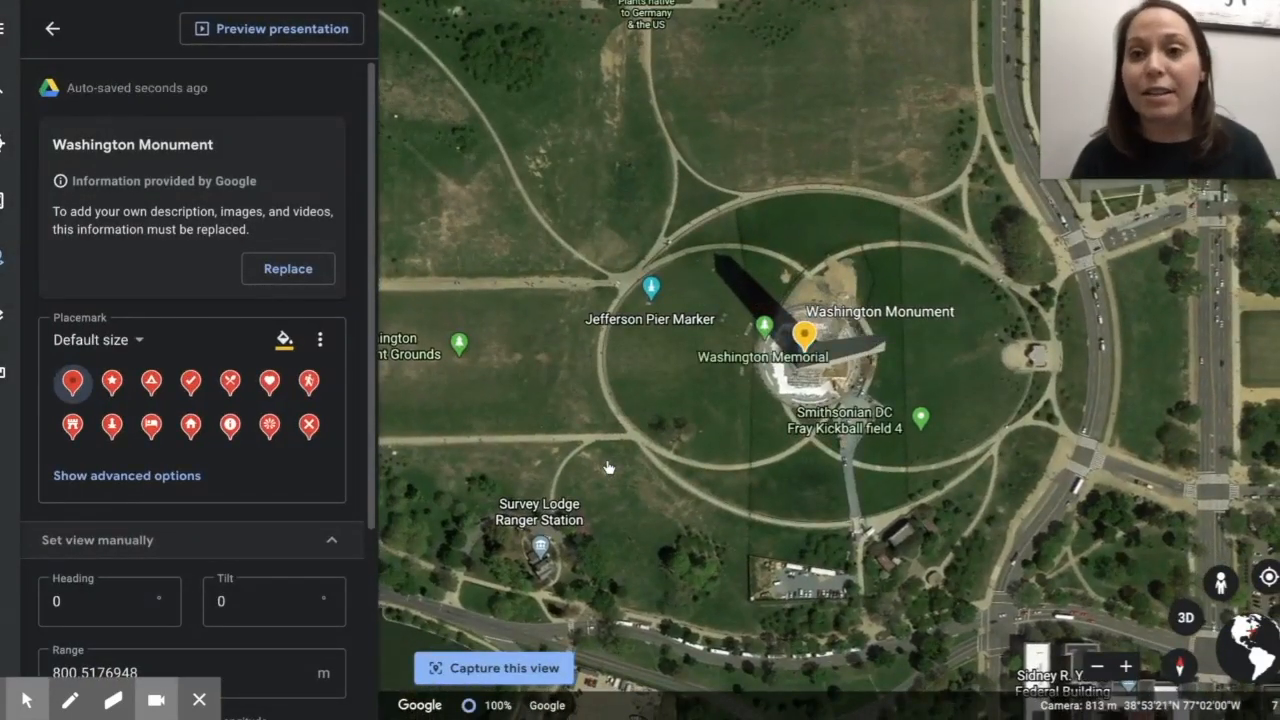
pyautogui.click(298, 268)
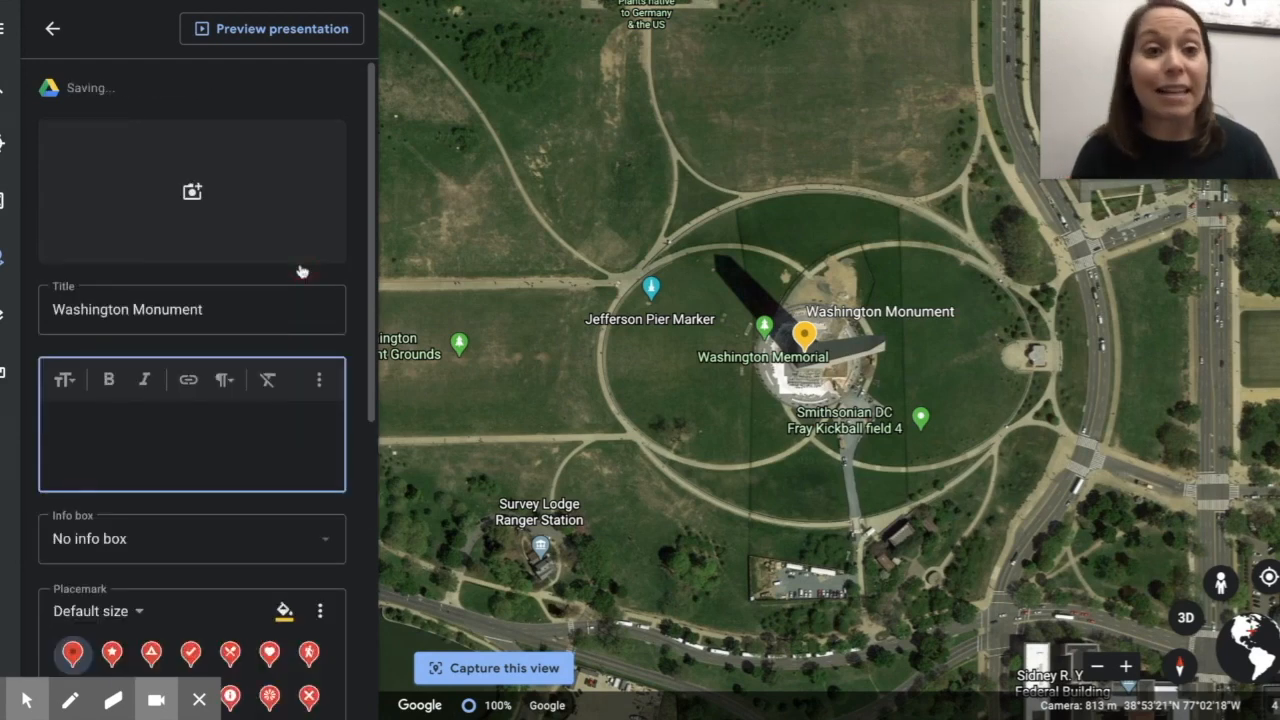
# Add the YouTube video "What's inside the Washington Monument?" to the place, found by searching for "washington monument"
pyautogui.click(192, 191)
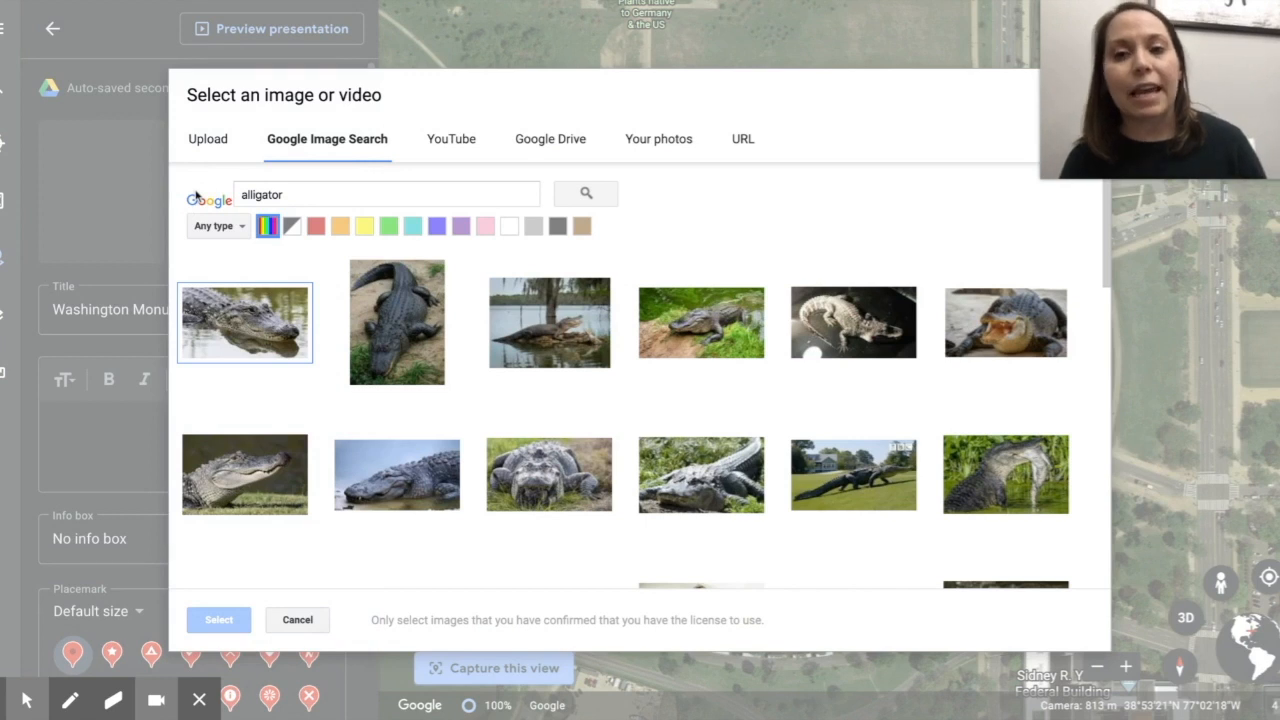
pyautogui.click(456, 140)
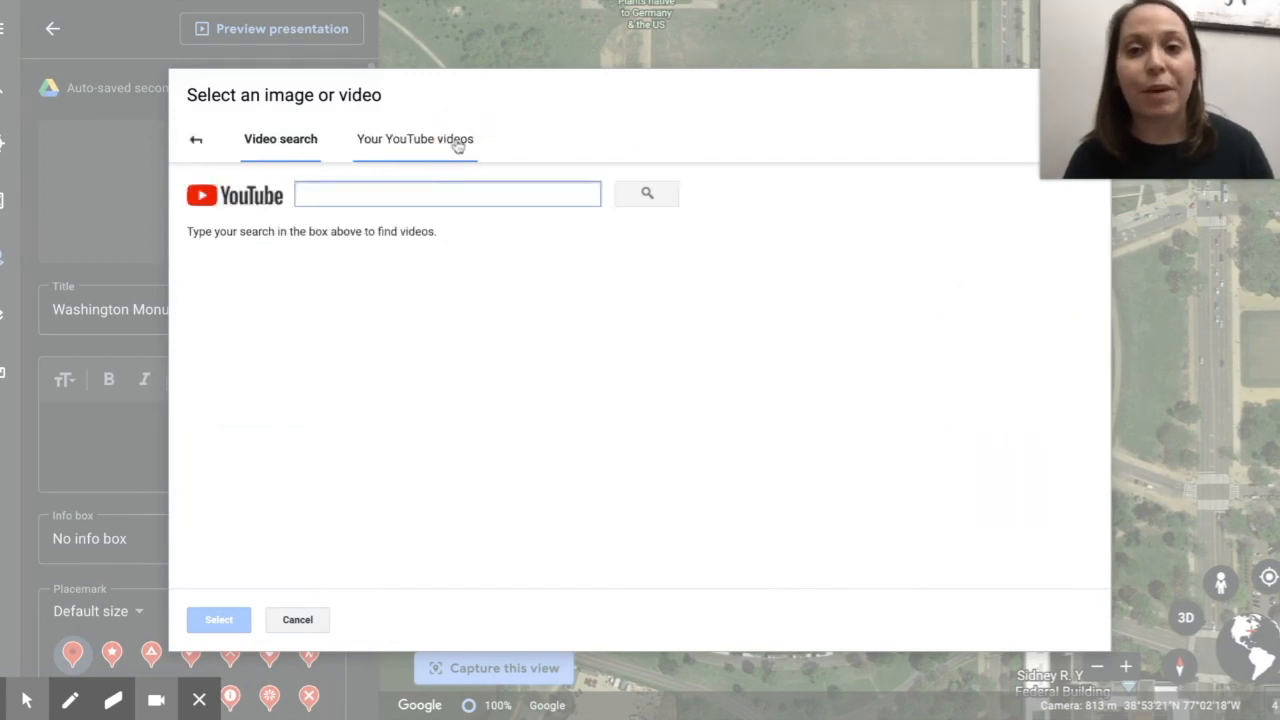
pyautogui.click(420, 186)
pyautogui.write('washi')
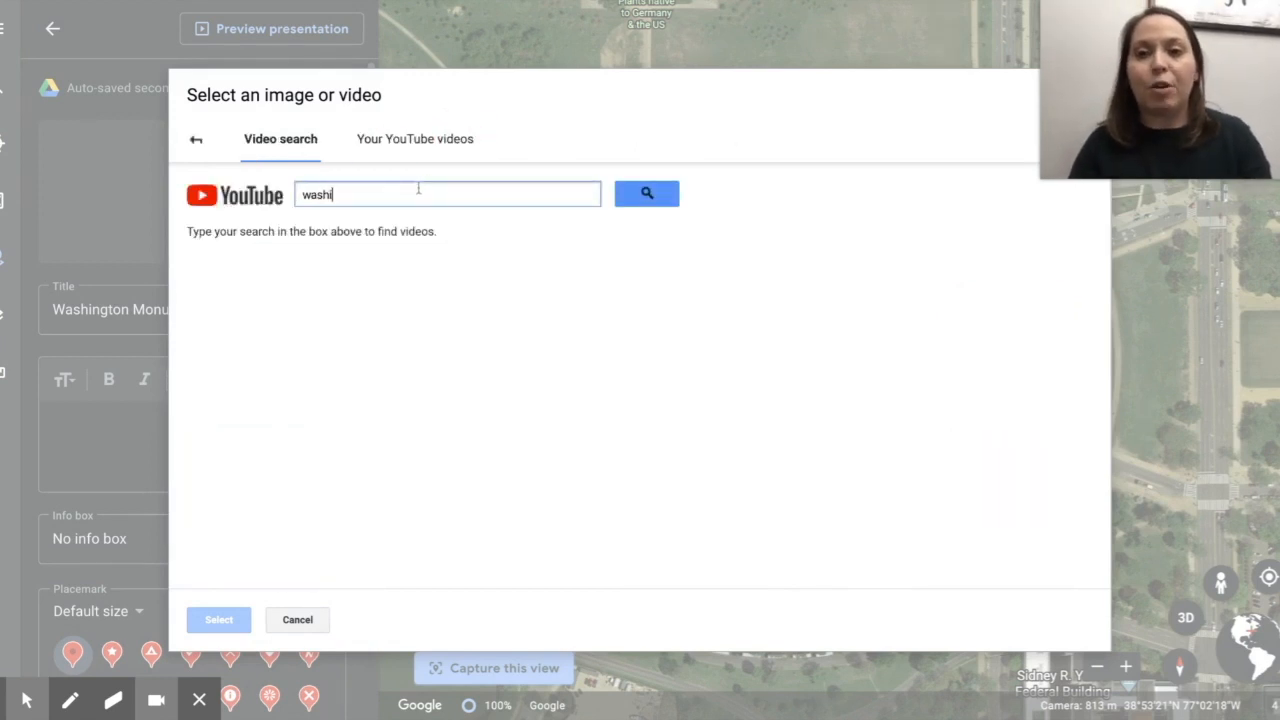
pyautogui.write('ngton mon')
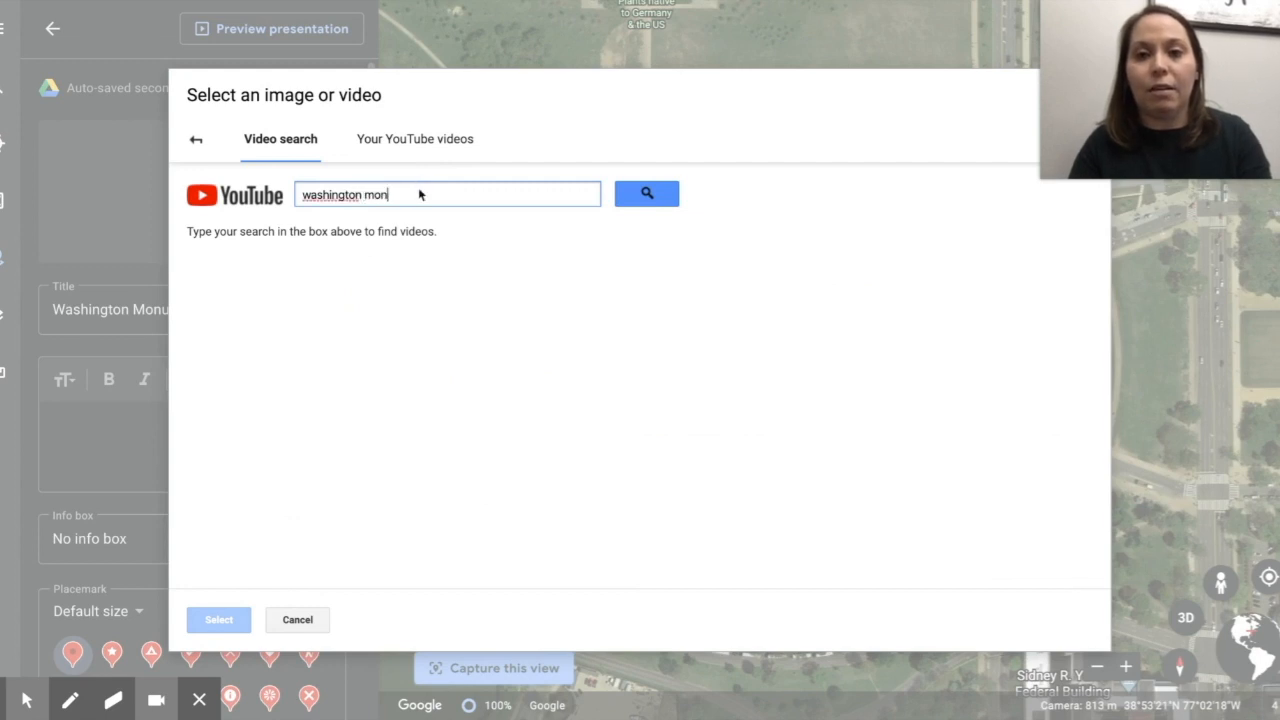
pyautogui.write('ument')
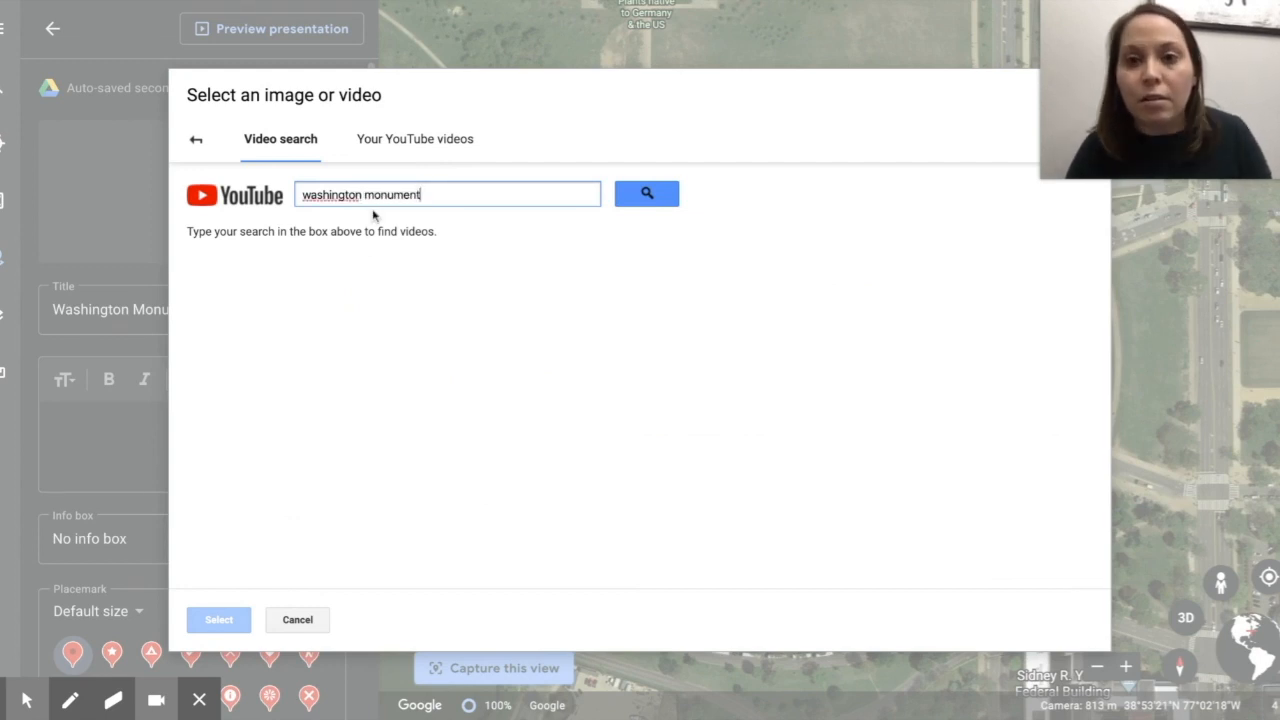
pyautogui.press('Return')
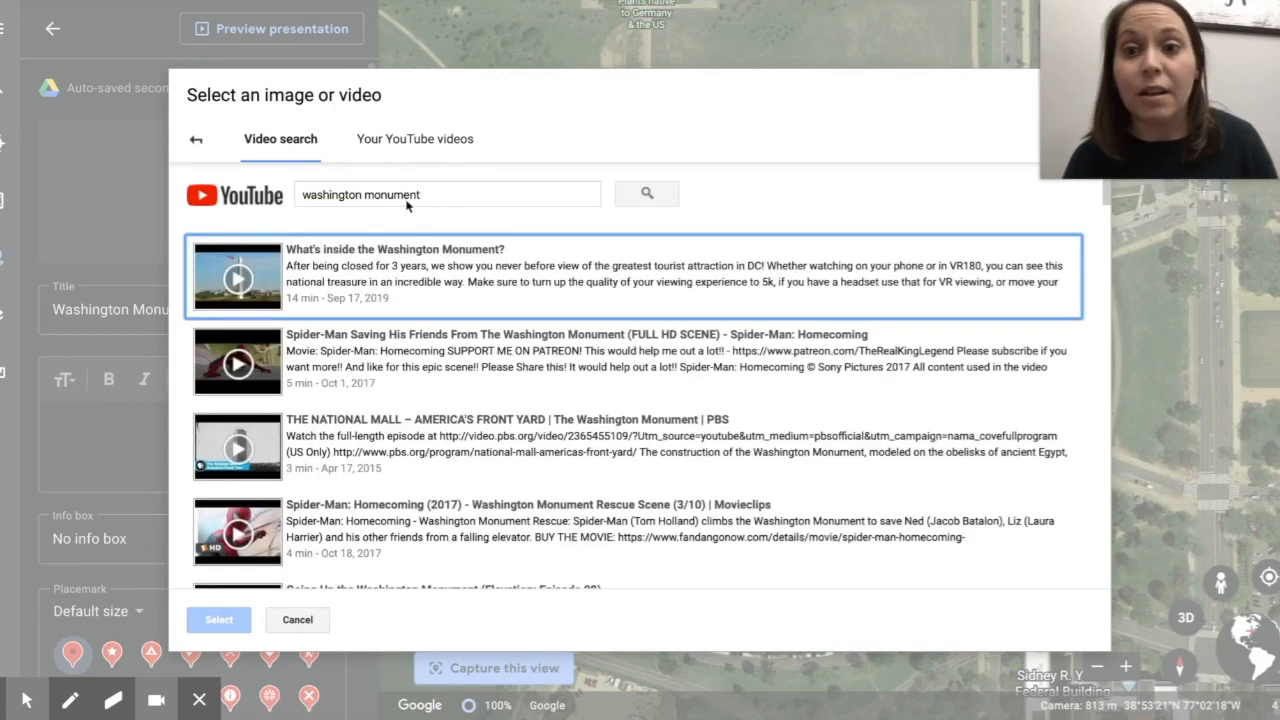
pyautogui.click(343, 285)
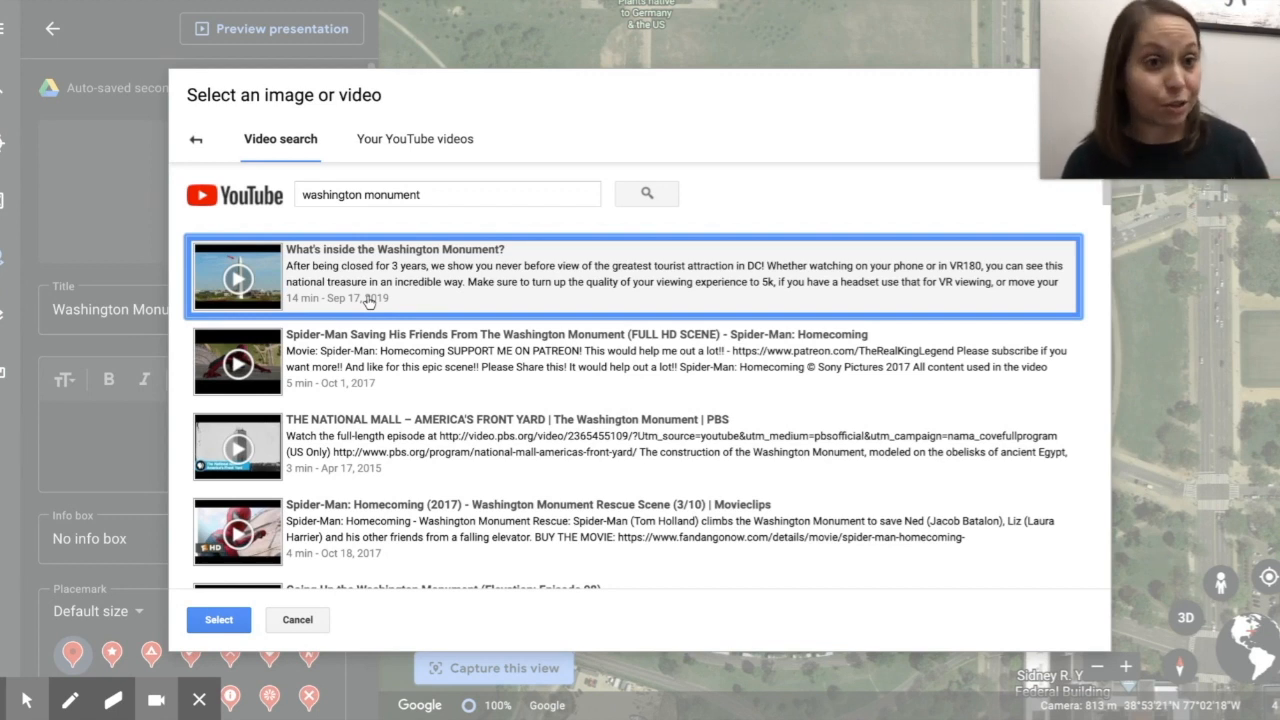
pyautogui.click(218, 619)
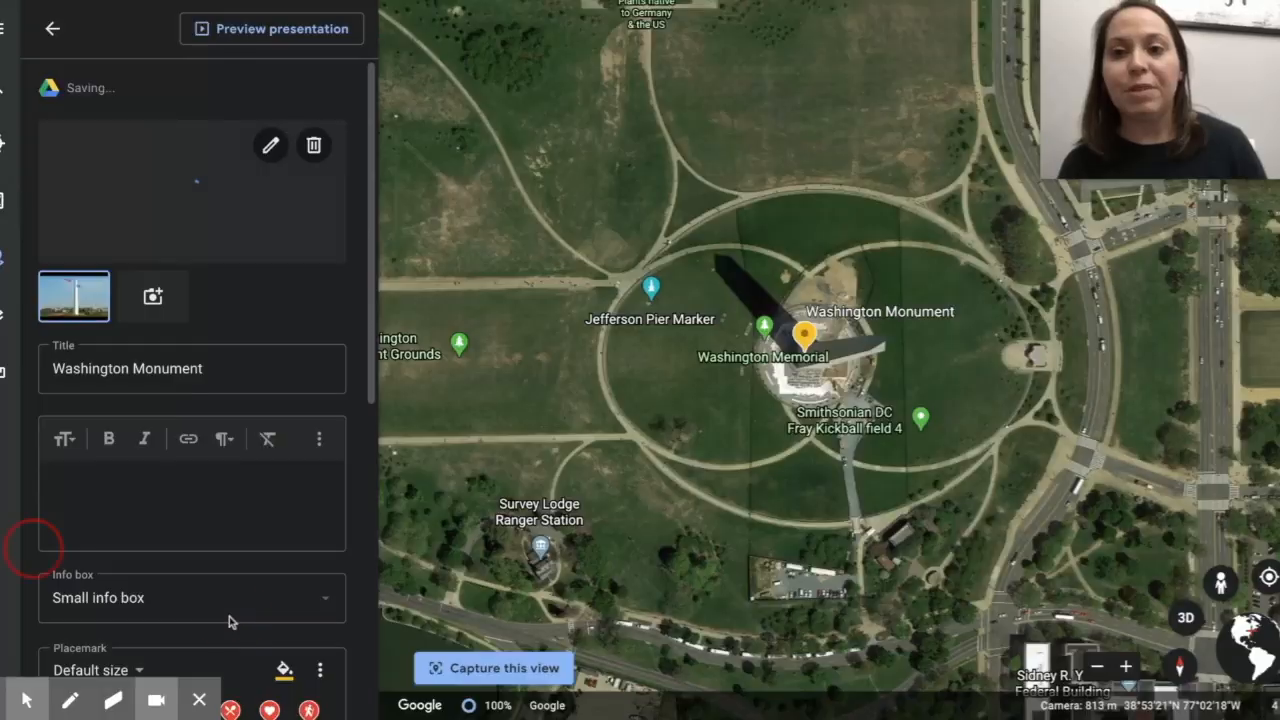
pyautogui.click(187, 214)
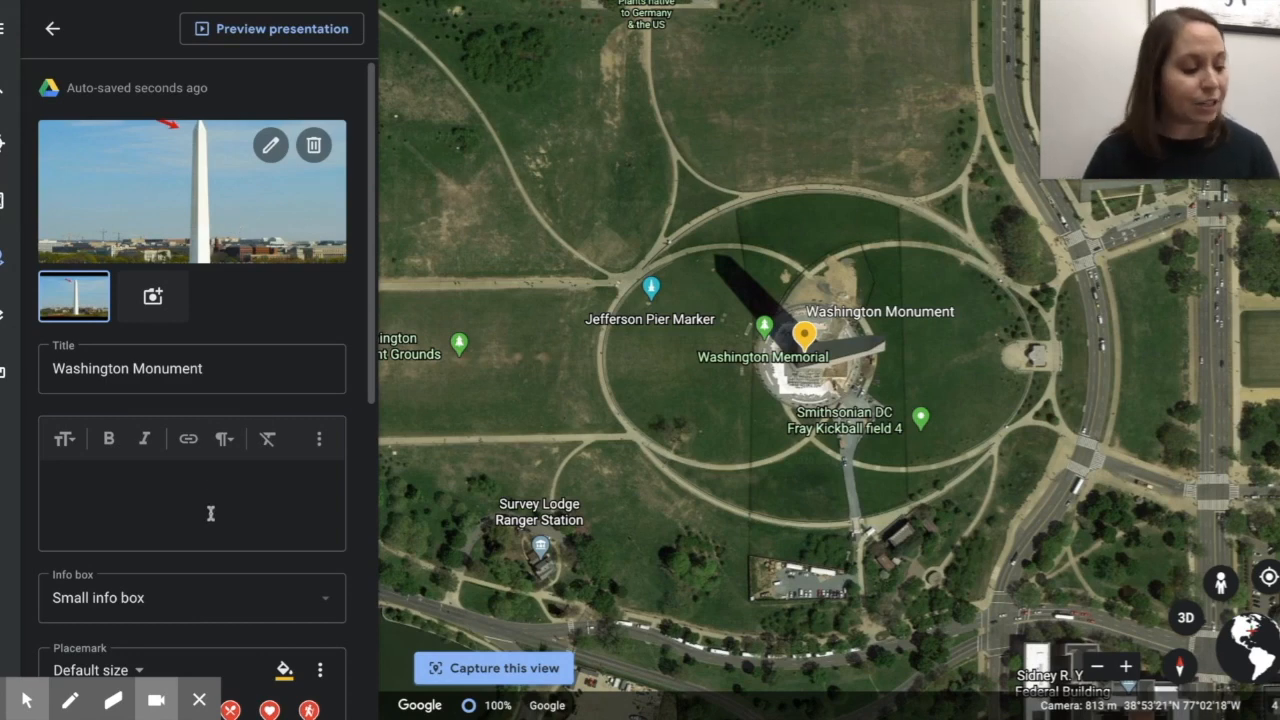
pyautogui.click(220, 484)
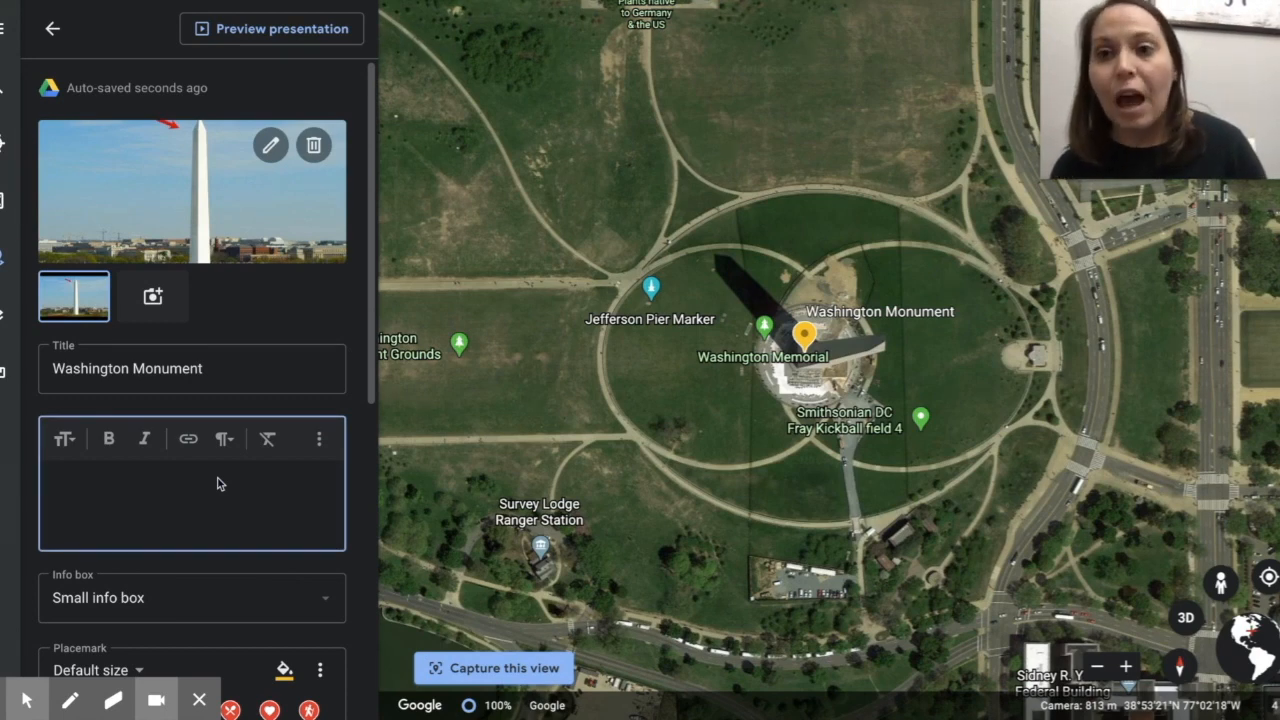
pyautogui.scroll(-2, 220, 484)
pyautogui.scroll(2, 118, 340)
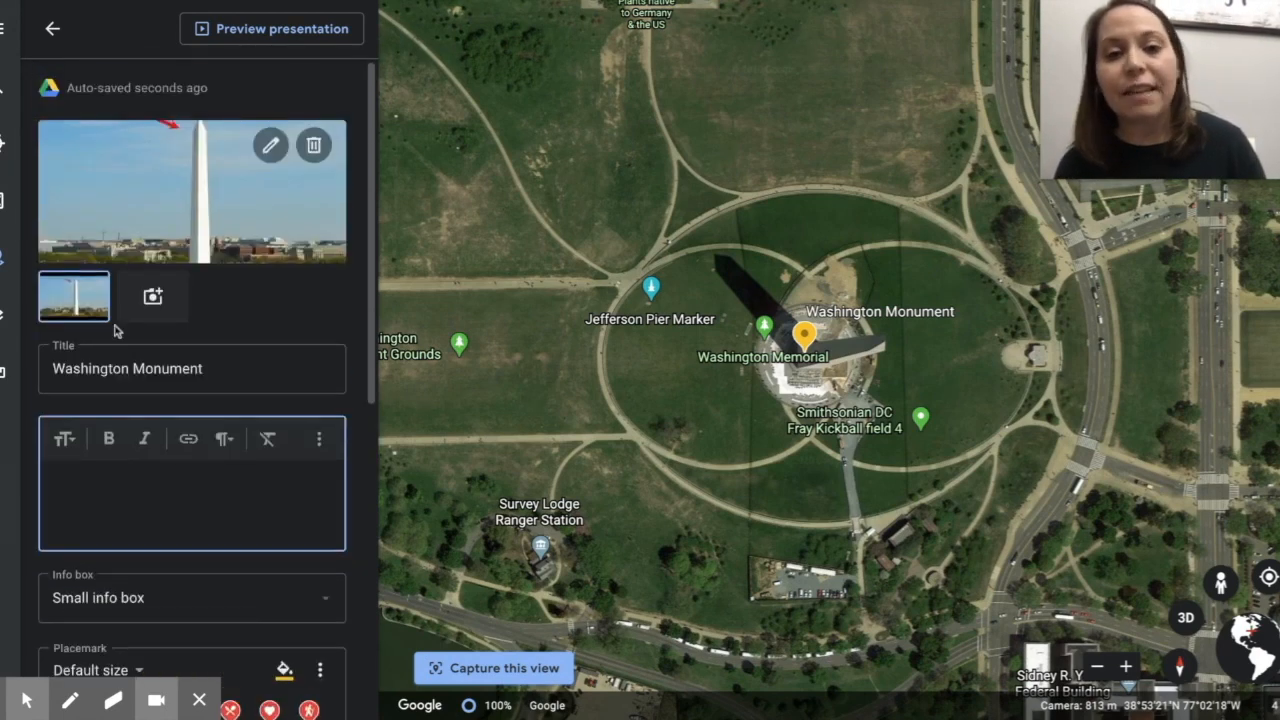
# Return to the project, open the Washington Monument's info box, and play its video while looking around the VR180 scene
pyautogui.click(52, 30)
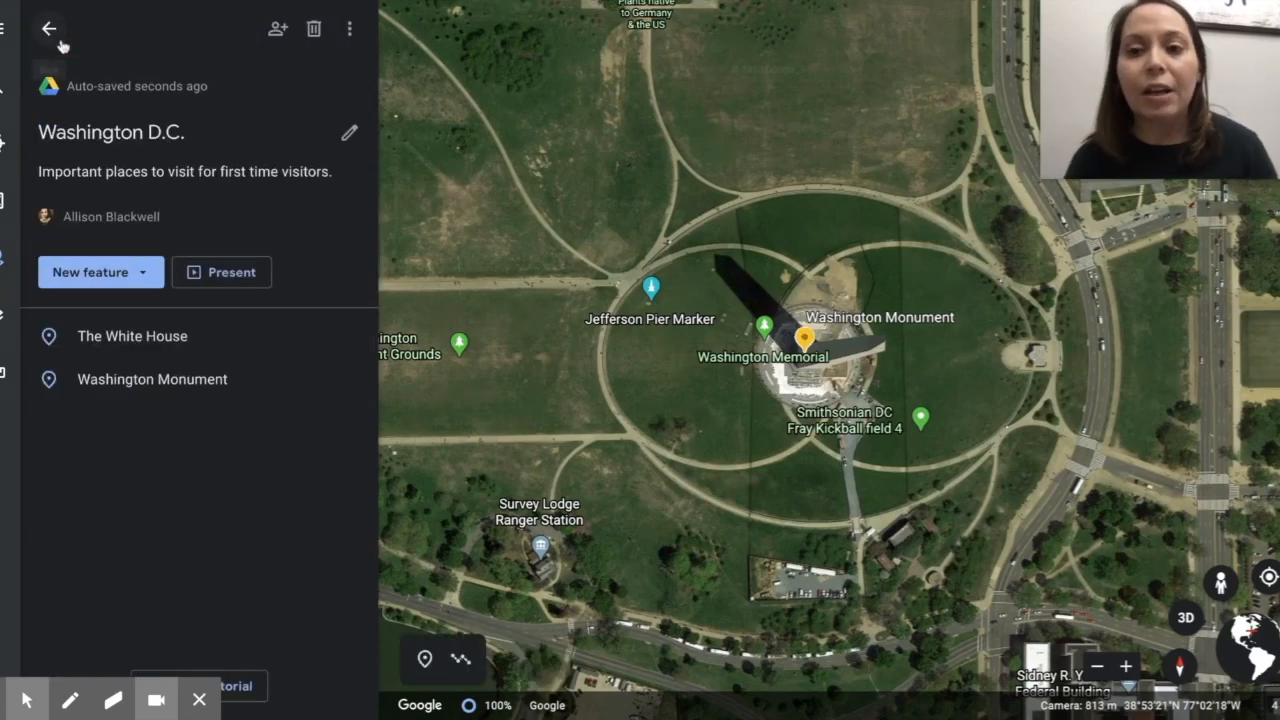
pyautogui.click(157, 386)
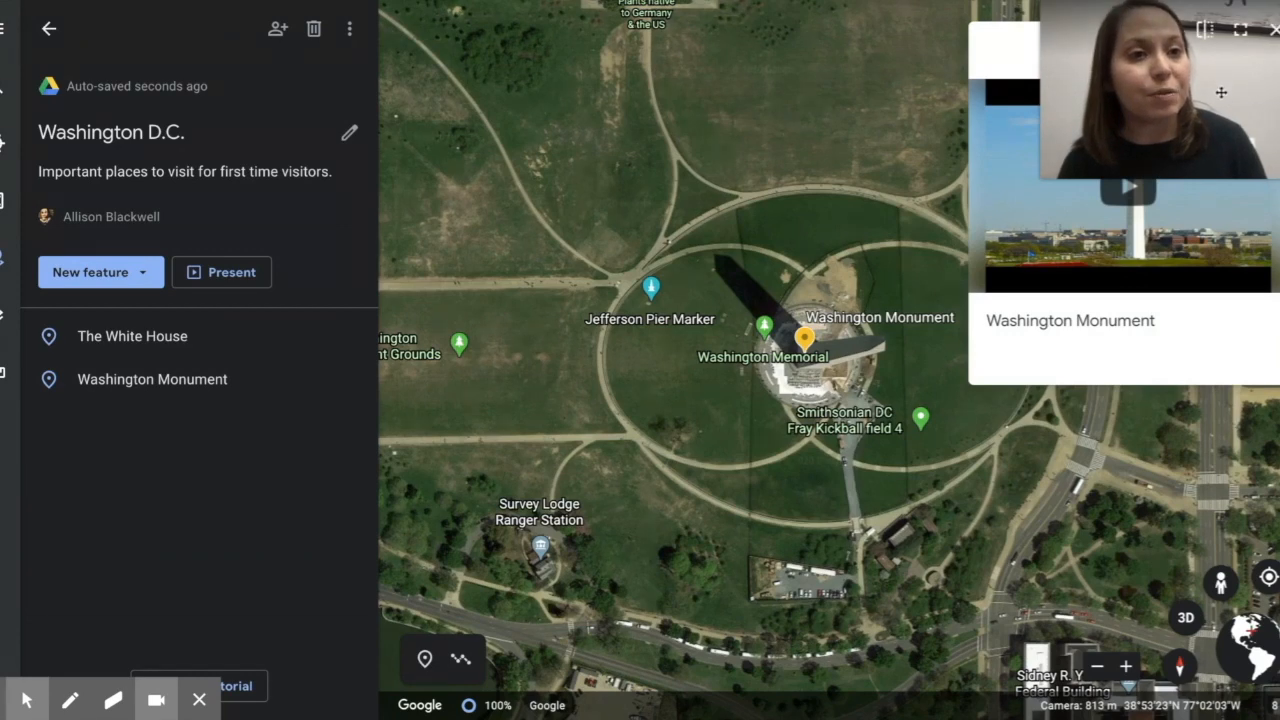
pyautogui.moveTo(1221, 92); pyautogui.dragTo(565, 593)
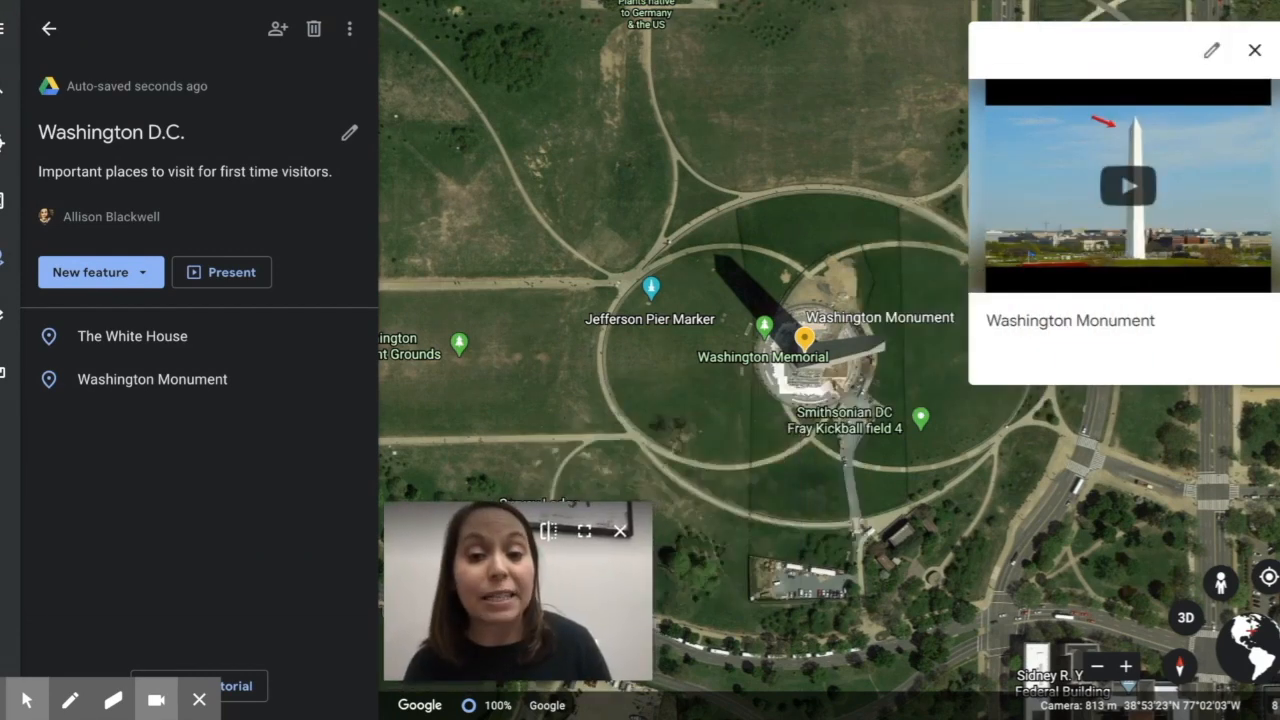
pyautogui.click(1123, 205)
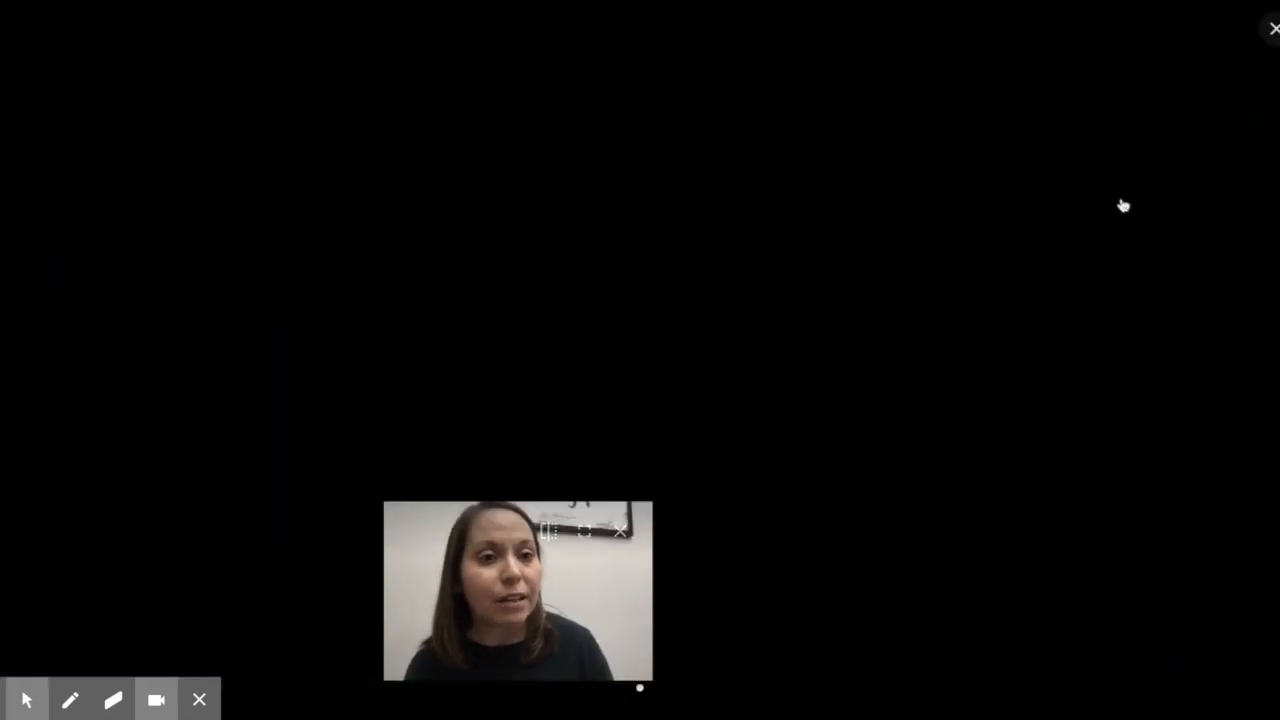
pyautogui.click(858, 314)
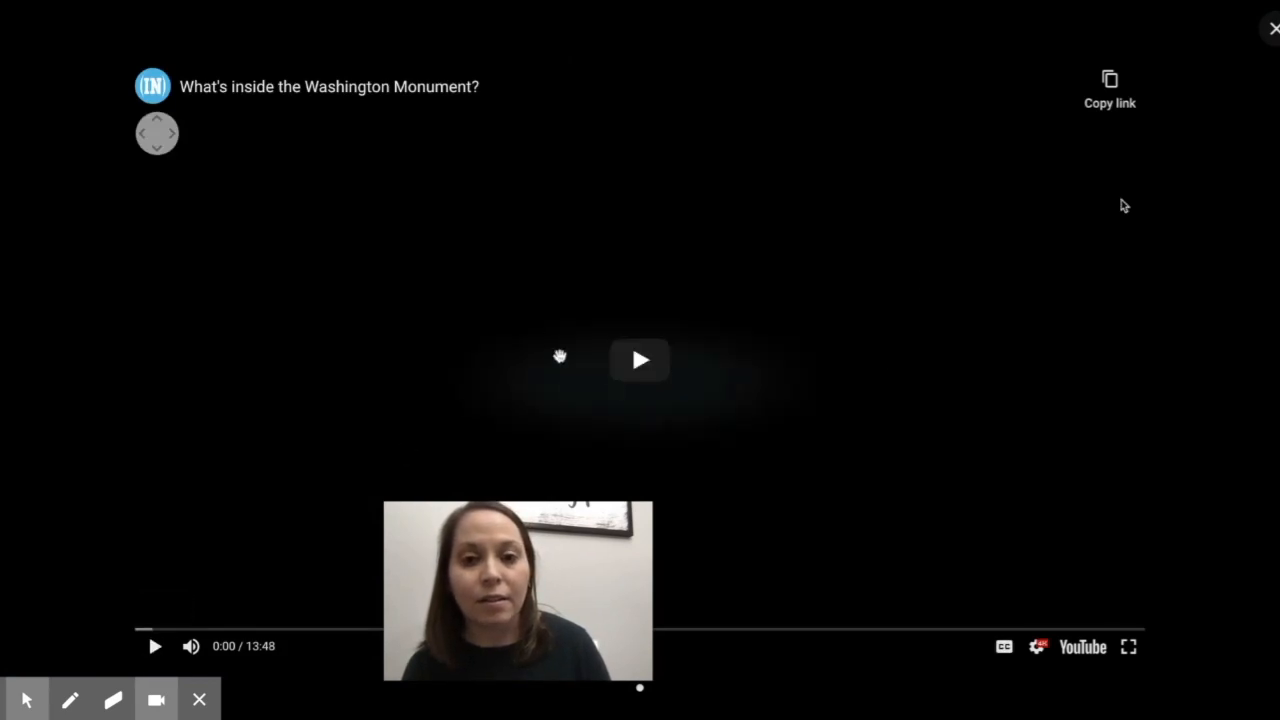
pyautogui.click(560, 356)
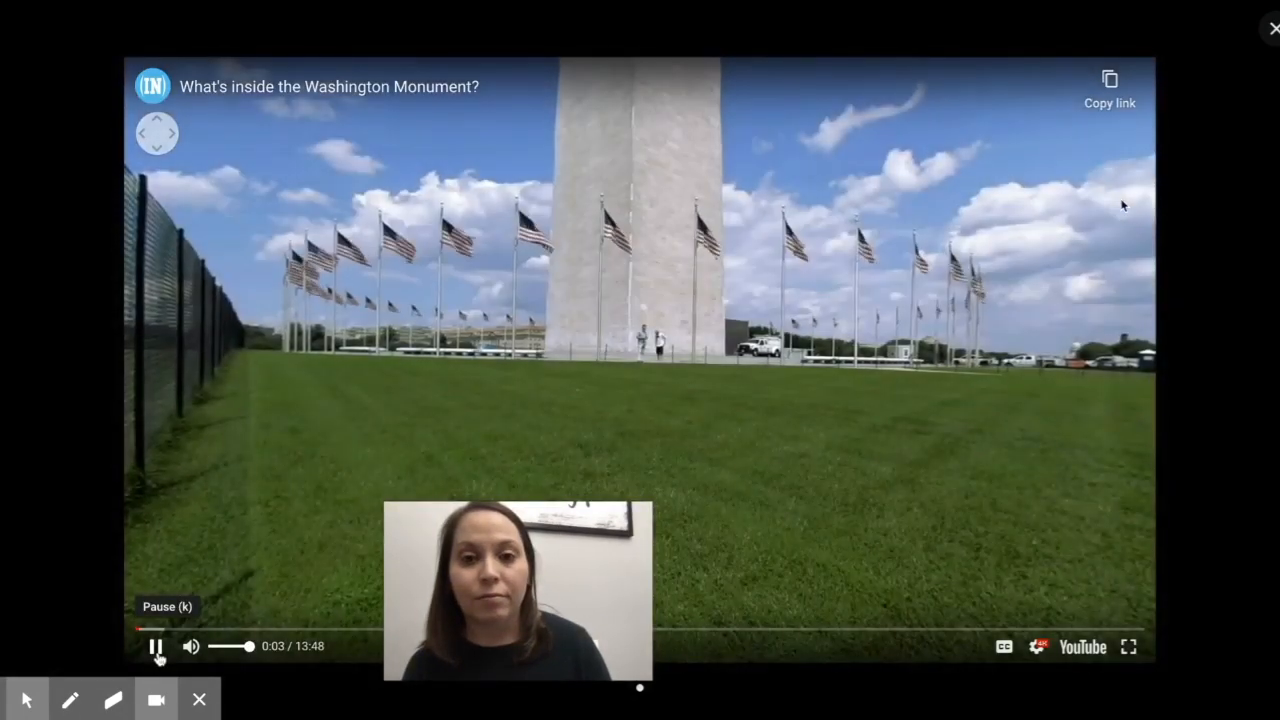
pyautogui.moveTo(768, 264); pyautogui.dragTo(463, 360)
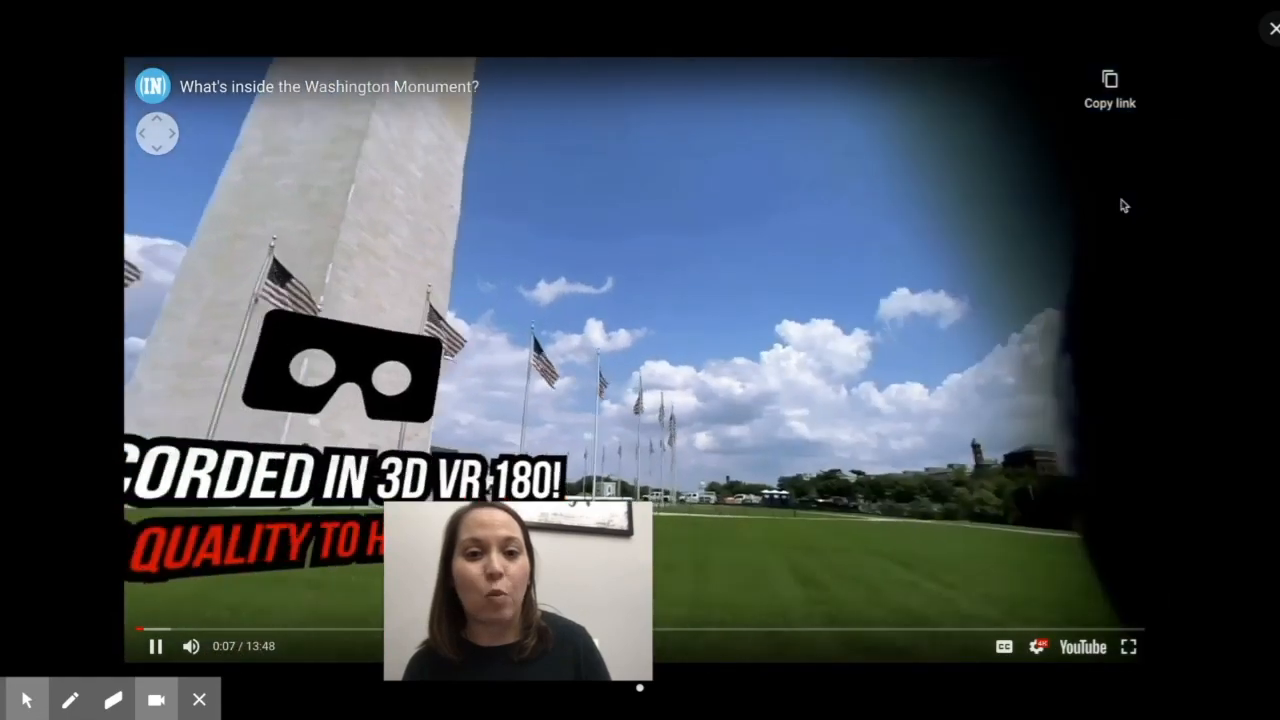
pyautogui.moveTo(489, 481); pyautogui.dragTo(1120, 468)
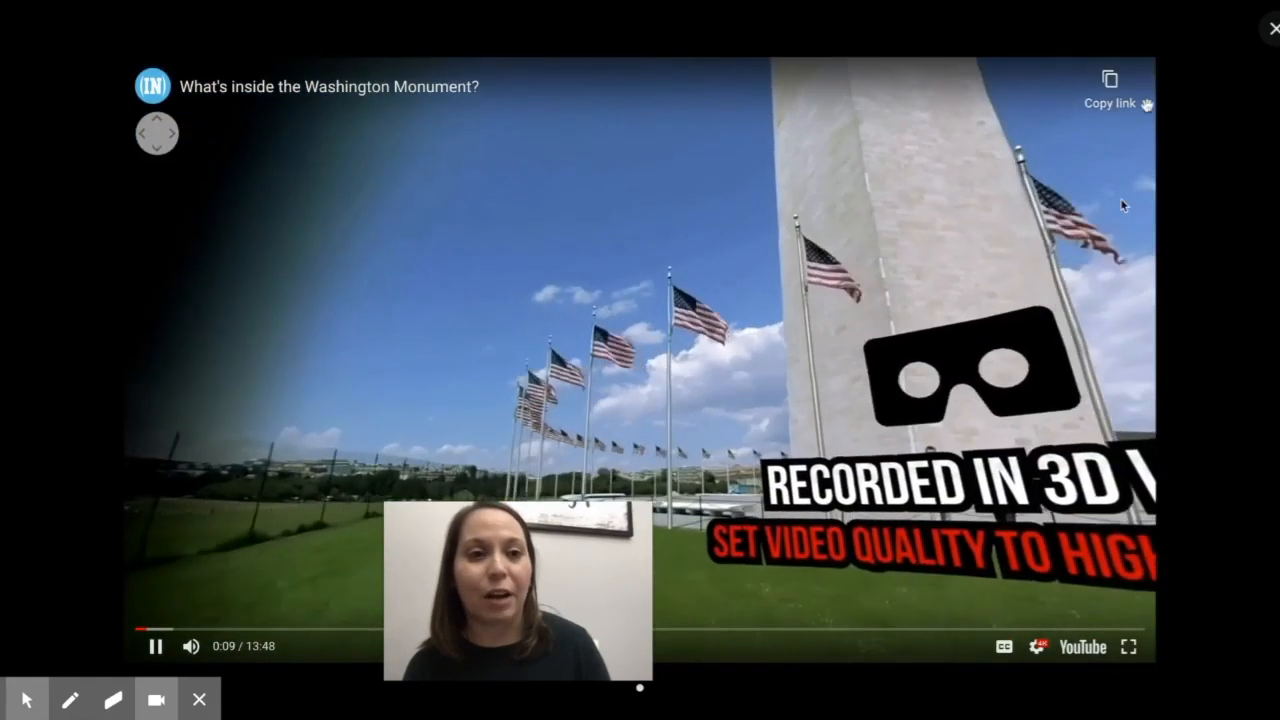
# Close the playing video and the Washington Monument's info box
pyautogui.click(1273, 29)
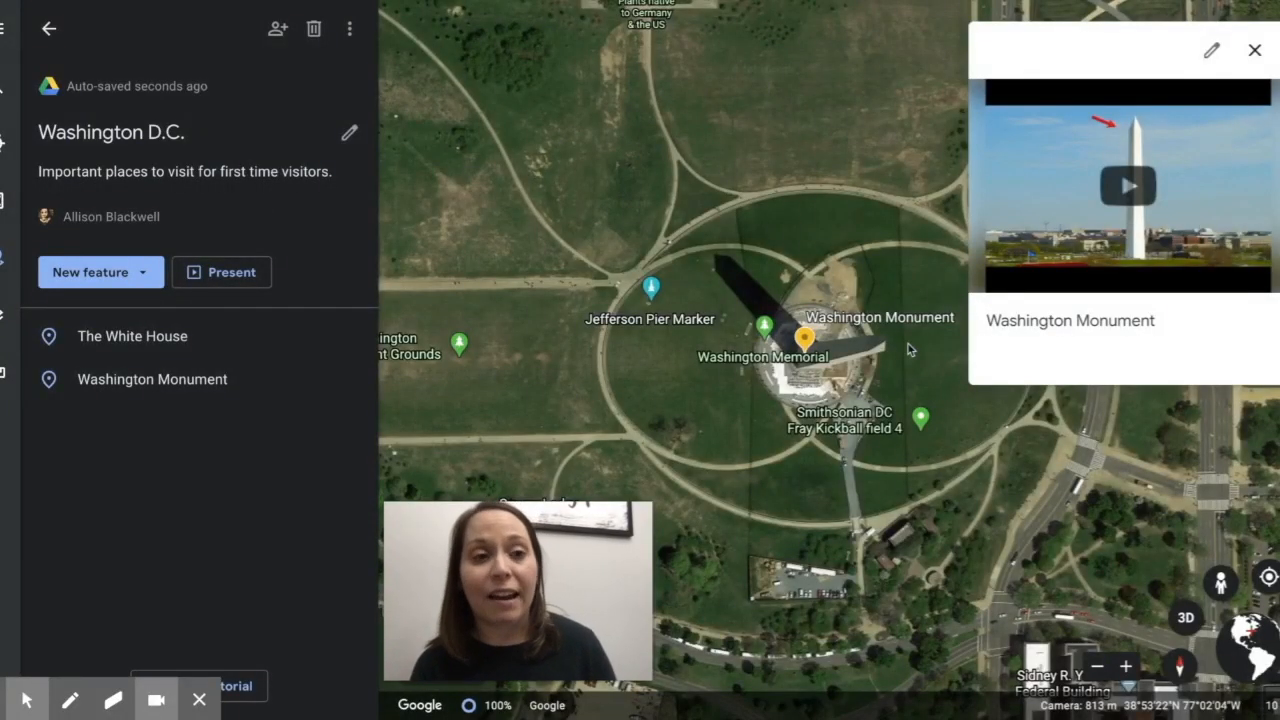
pyautogui.click(1254, 50)
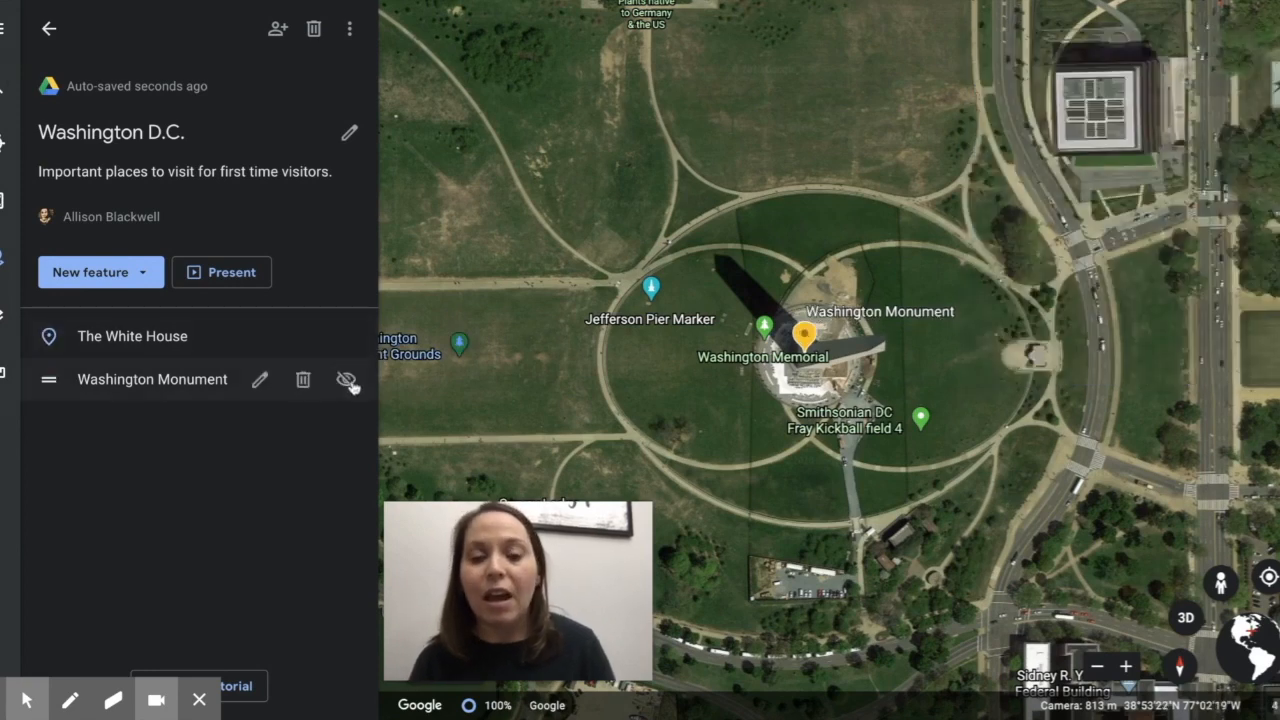
# Search for "reflec" as a new place and go to the suggested Lincoln Memorial Reflecting Pool
pyautogui.click(147, 274)
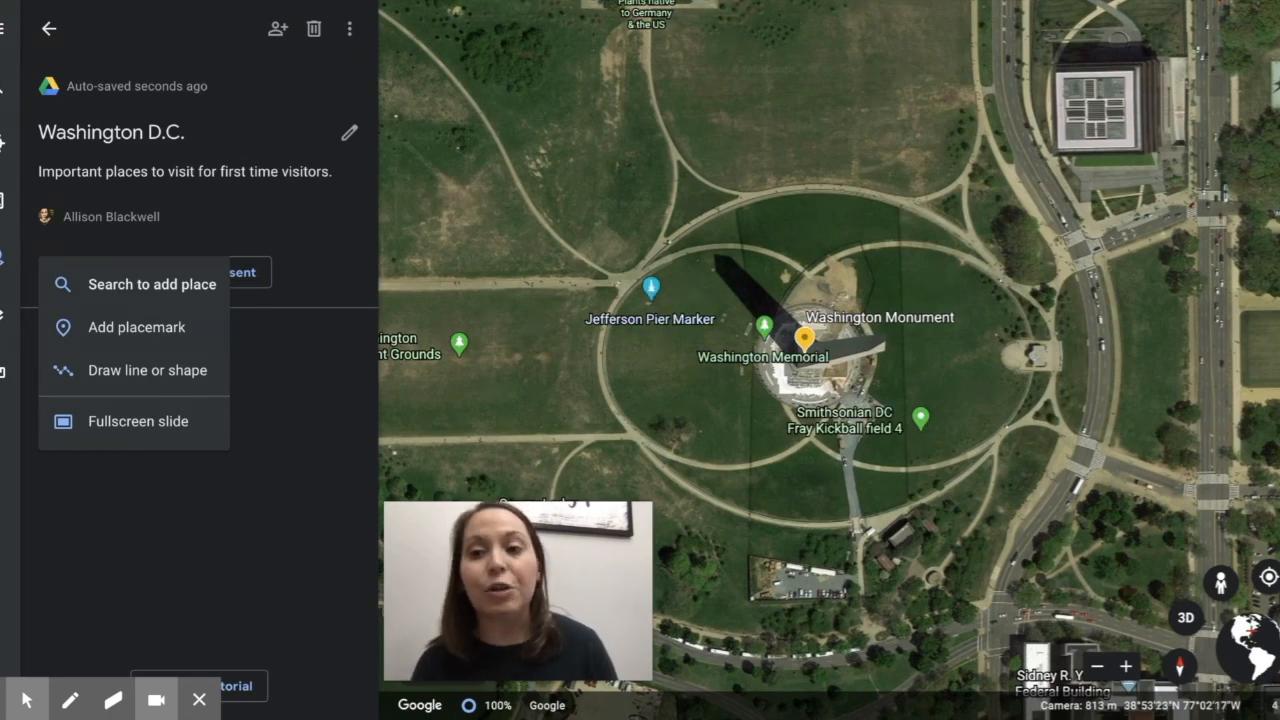
pyautogui.click(125, 327)
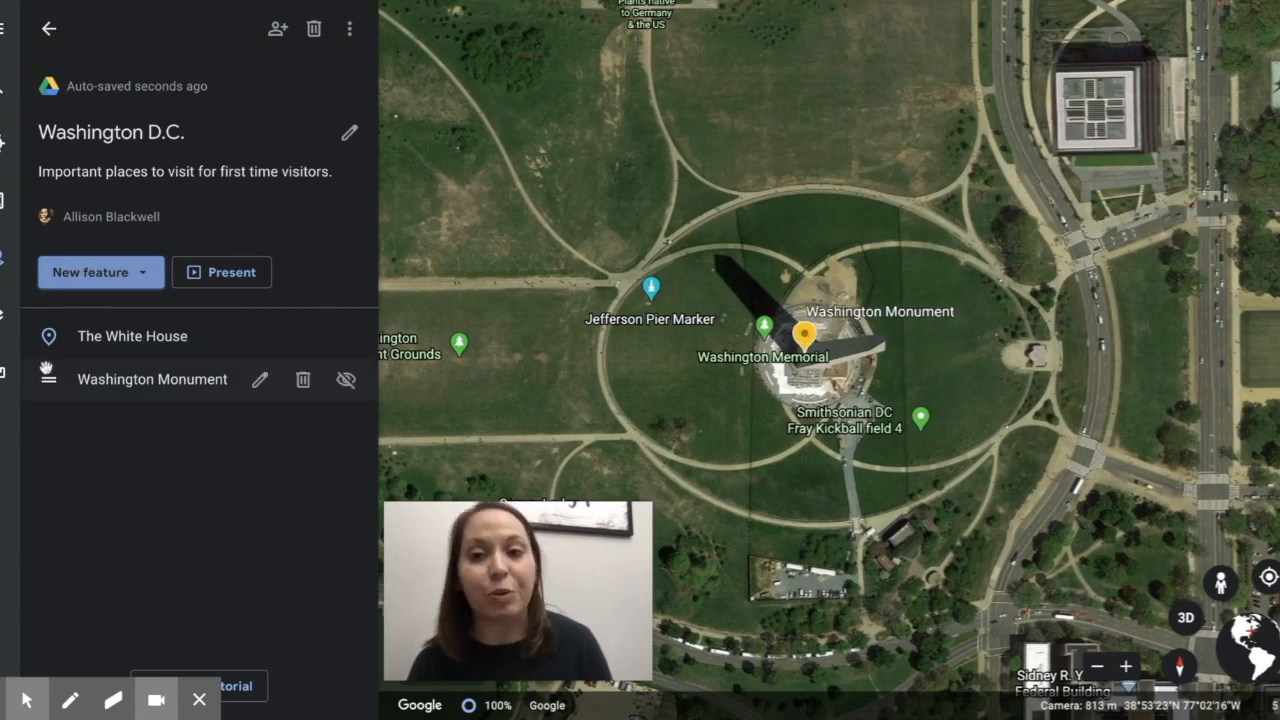
pyautogui.click(135, 272)
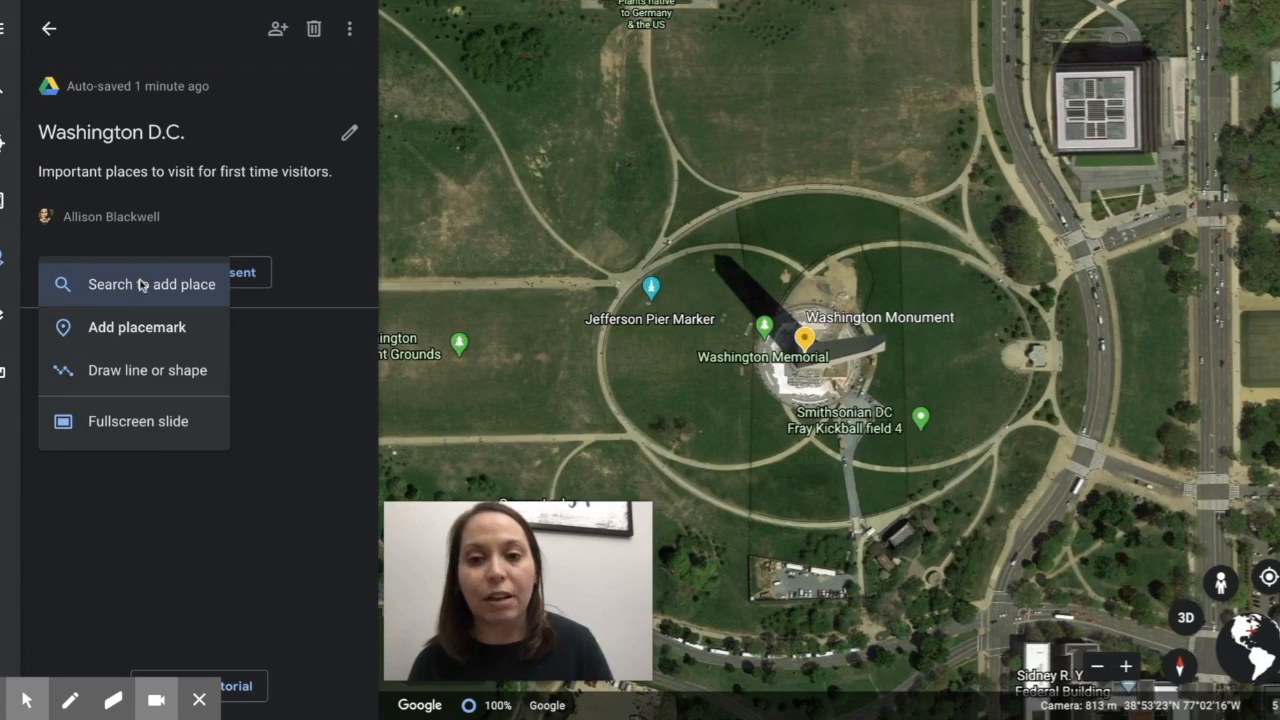
pyautogui.click(141, 285)
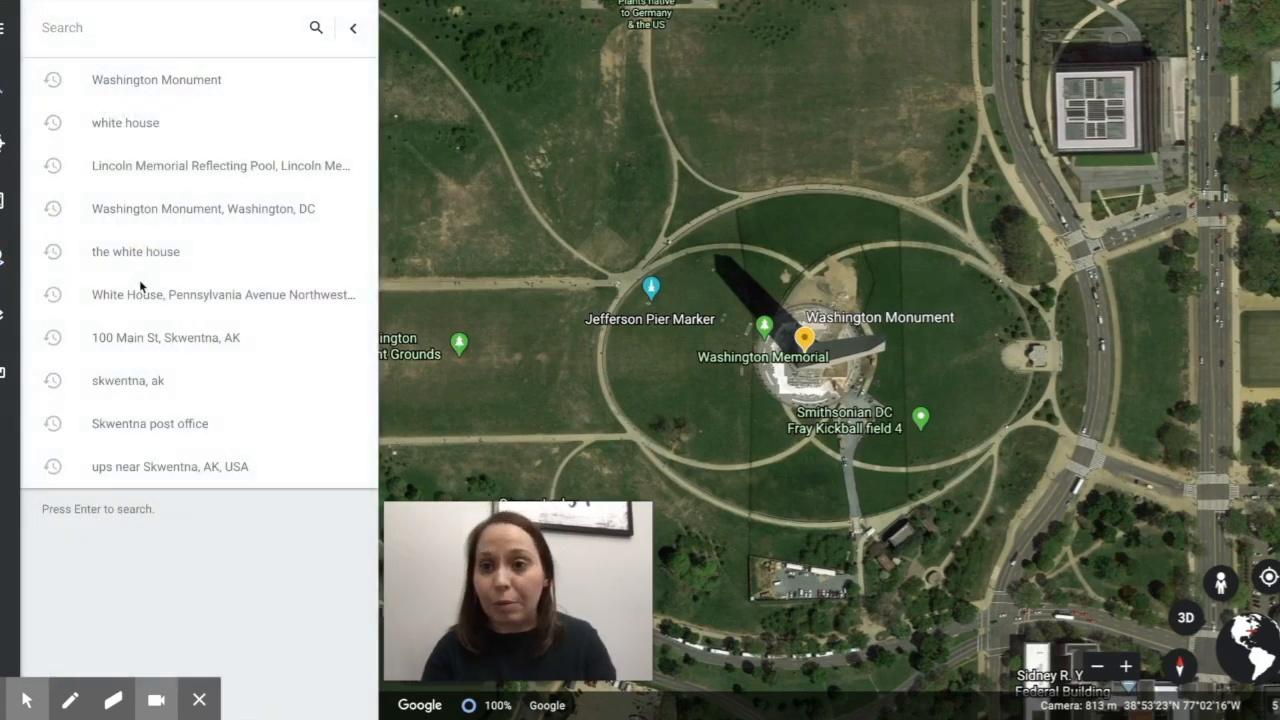
pyautogui.write('refle')
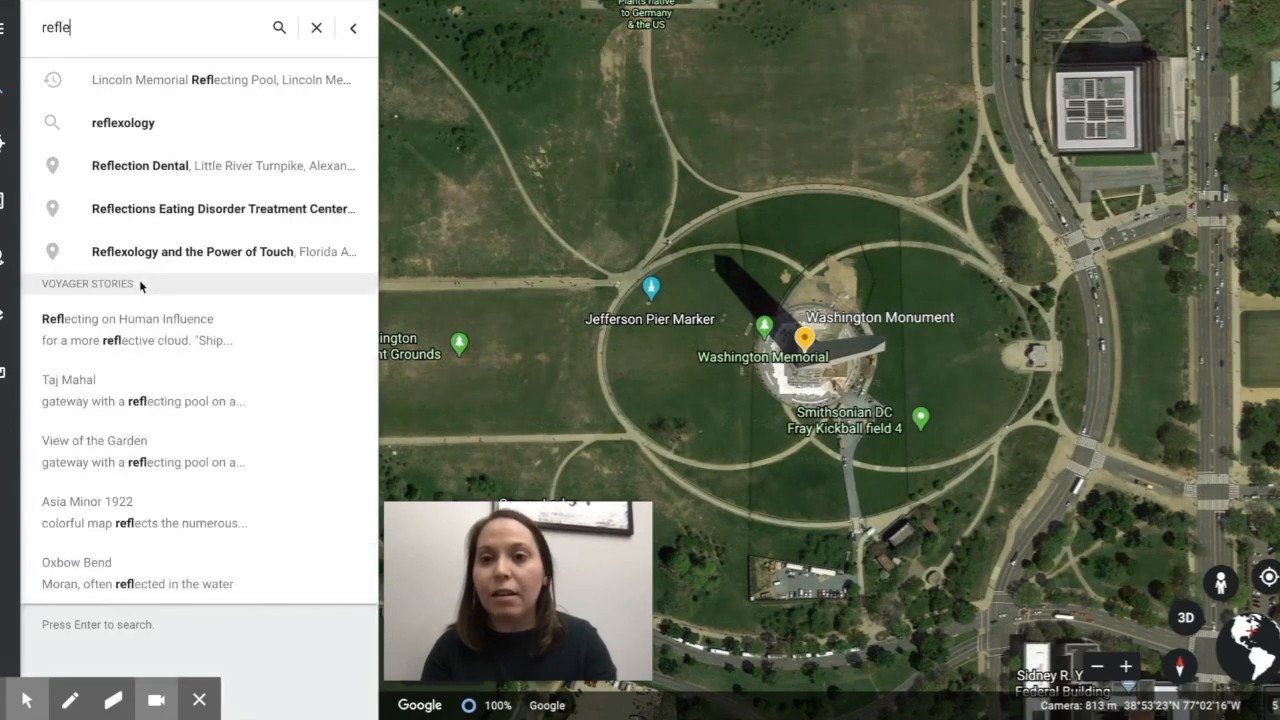
pyautogui.write('c')
pyautogui.click(255, 84)
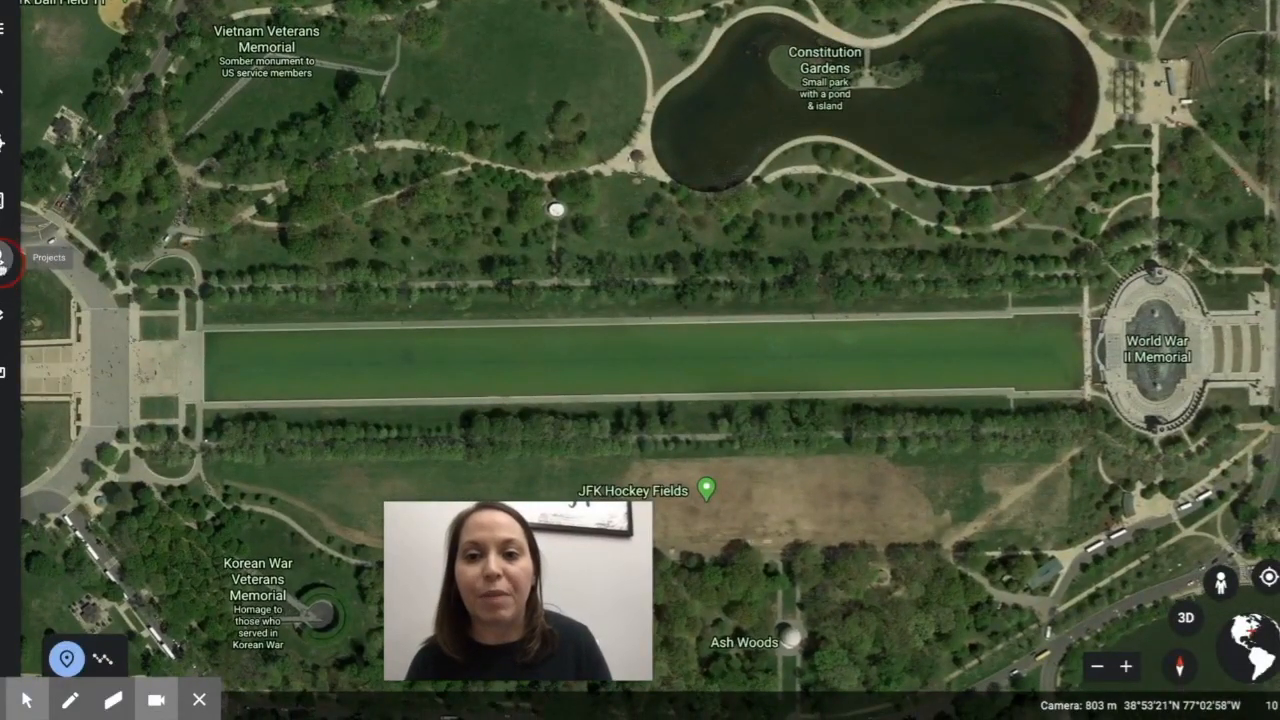
# In the Washington D.C. project, draw a line along the reflecting pool from its Lincoln Memorial end to its World War II Memorial end
pyautogui.click(3, 262)
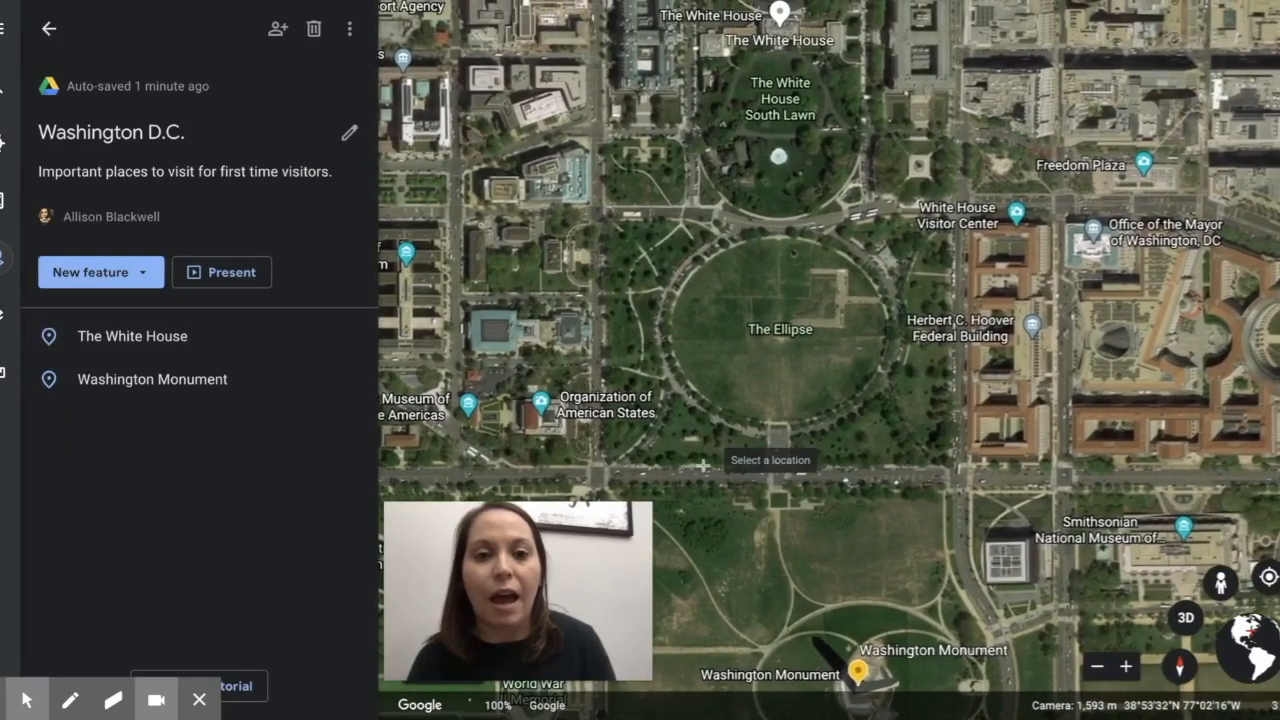
pyautogui.click(97, 280)
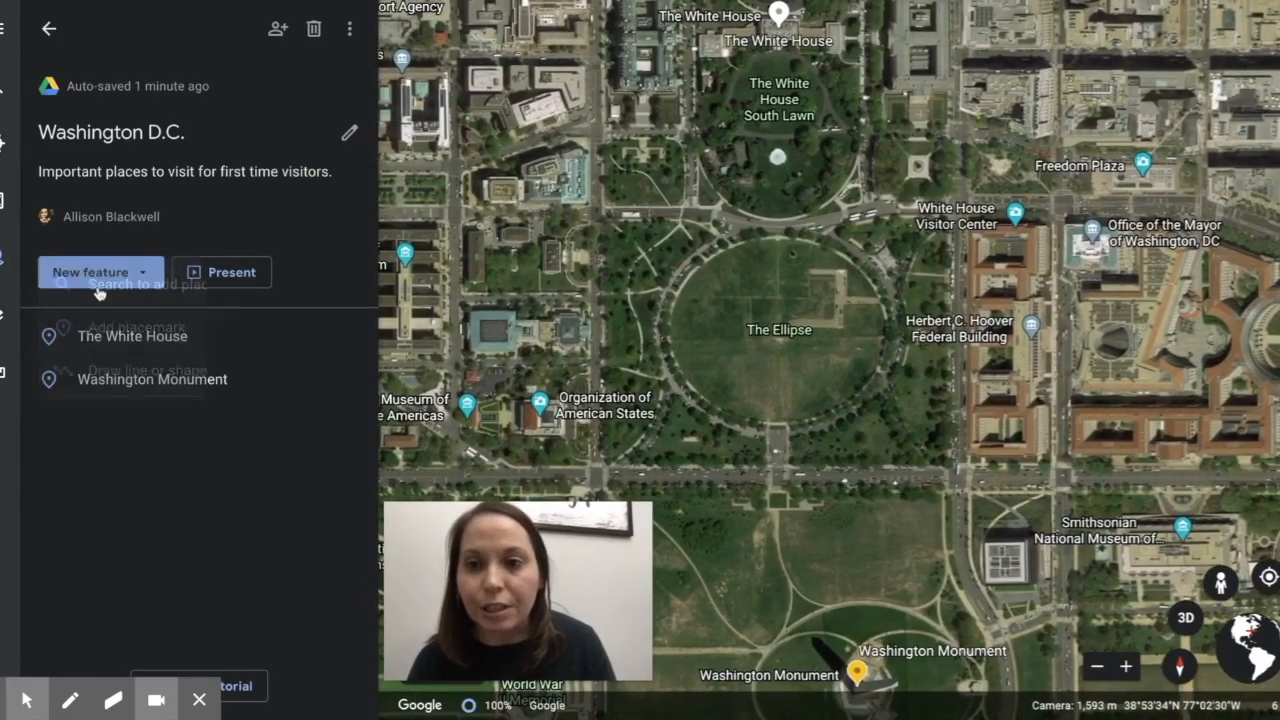
pyautogui.click(352, 258)
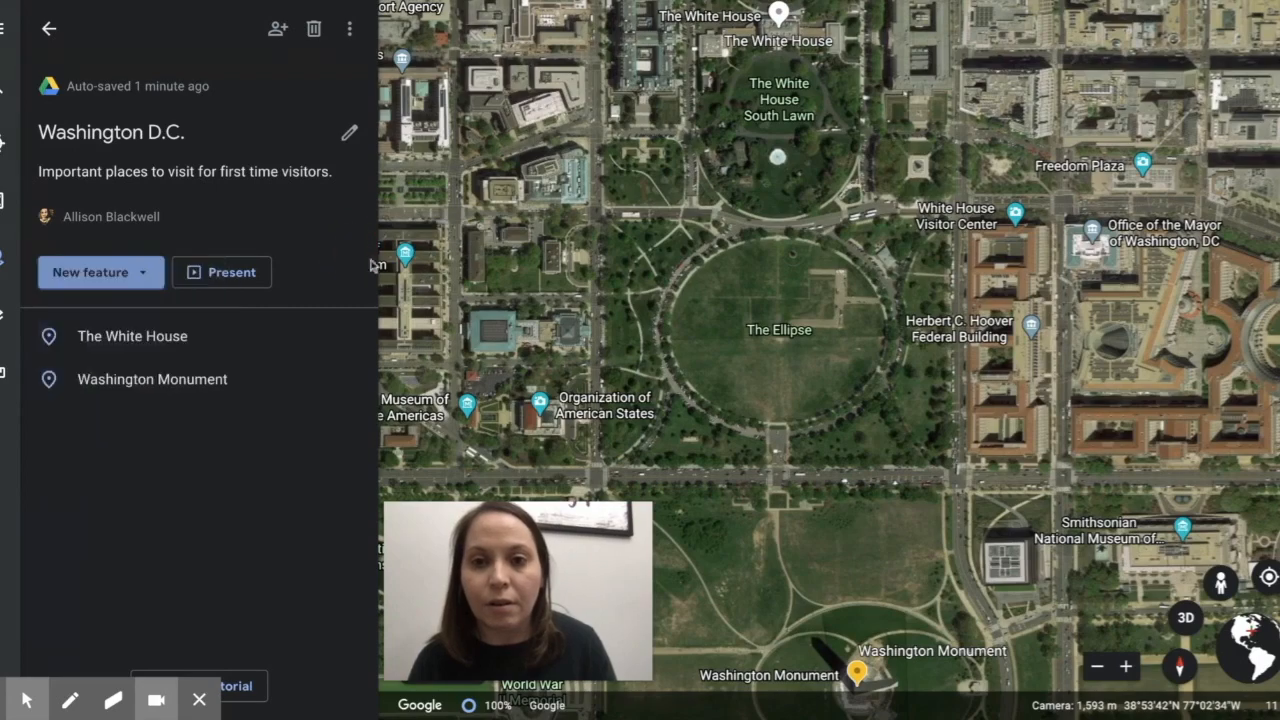
pyautogui.scroll(-3, 561, 368)
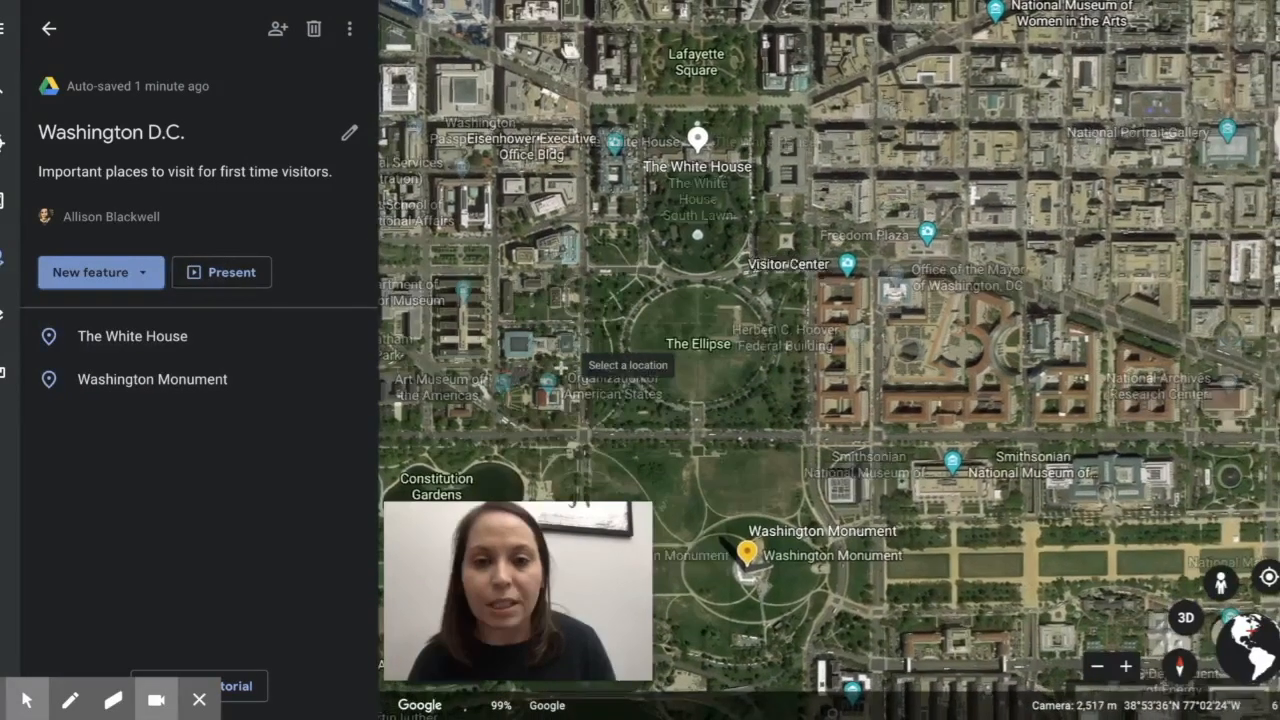
pyautogui.moveTo(562, 410)
pyautogui.mouseDown()
pyautogui.moveTo(740, 390)
pyautogui.moveTo(934, 337)
pyautogui.moveTo(937, 262)
pyautogui.moveTo(909, 177)
pyautogui.mouseUp()
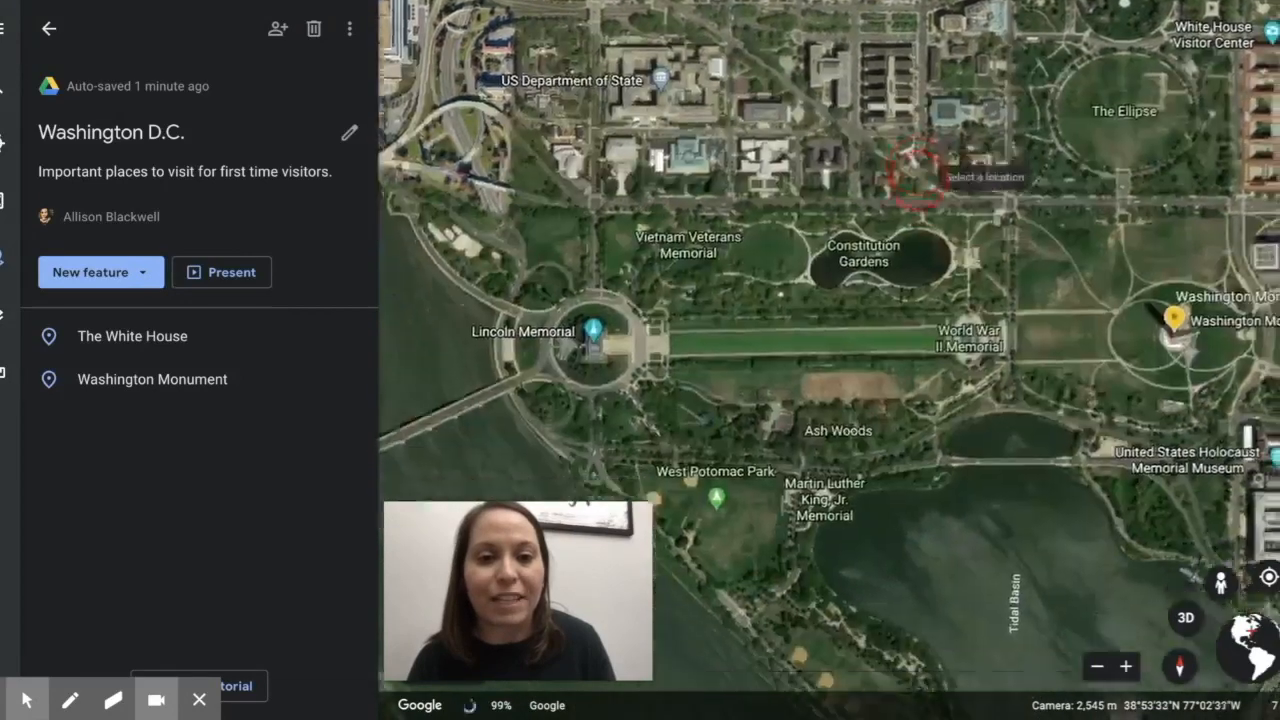
pyautogui.scroll(3, 738, 344)
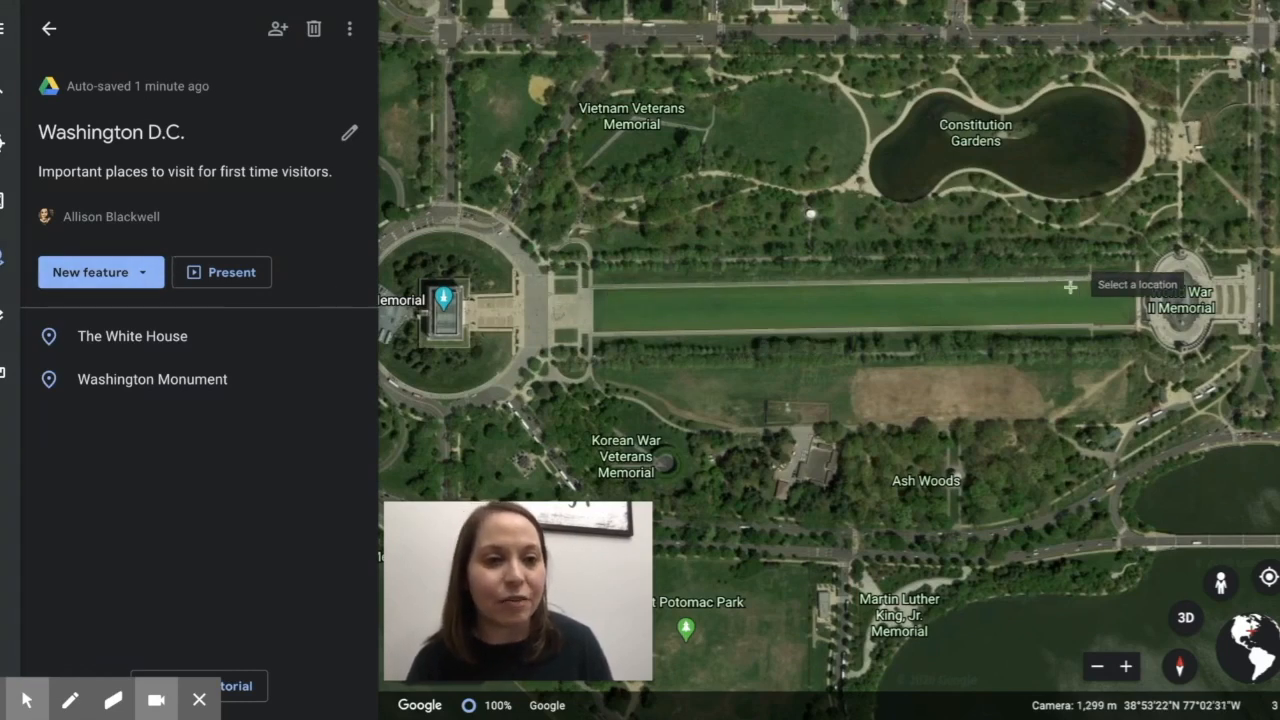
pyautogui.click(145, 277)
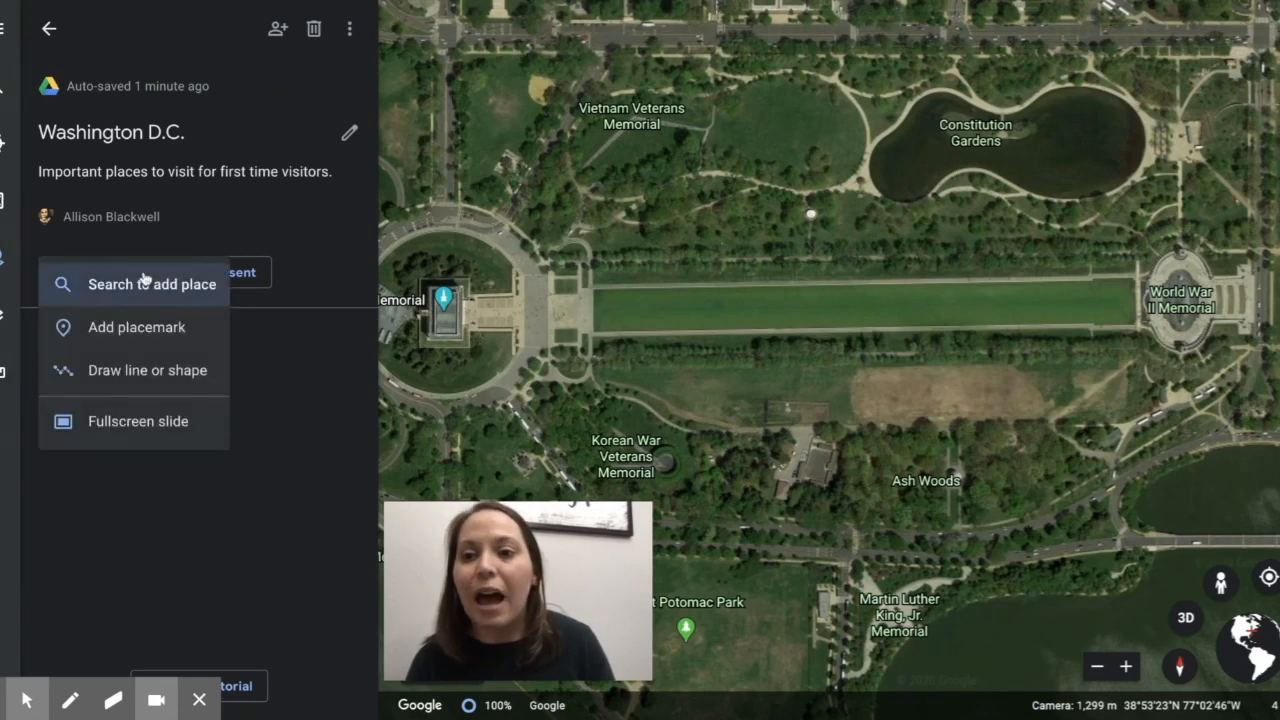
pyautogui.click(143, 375)
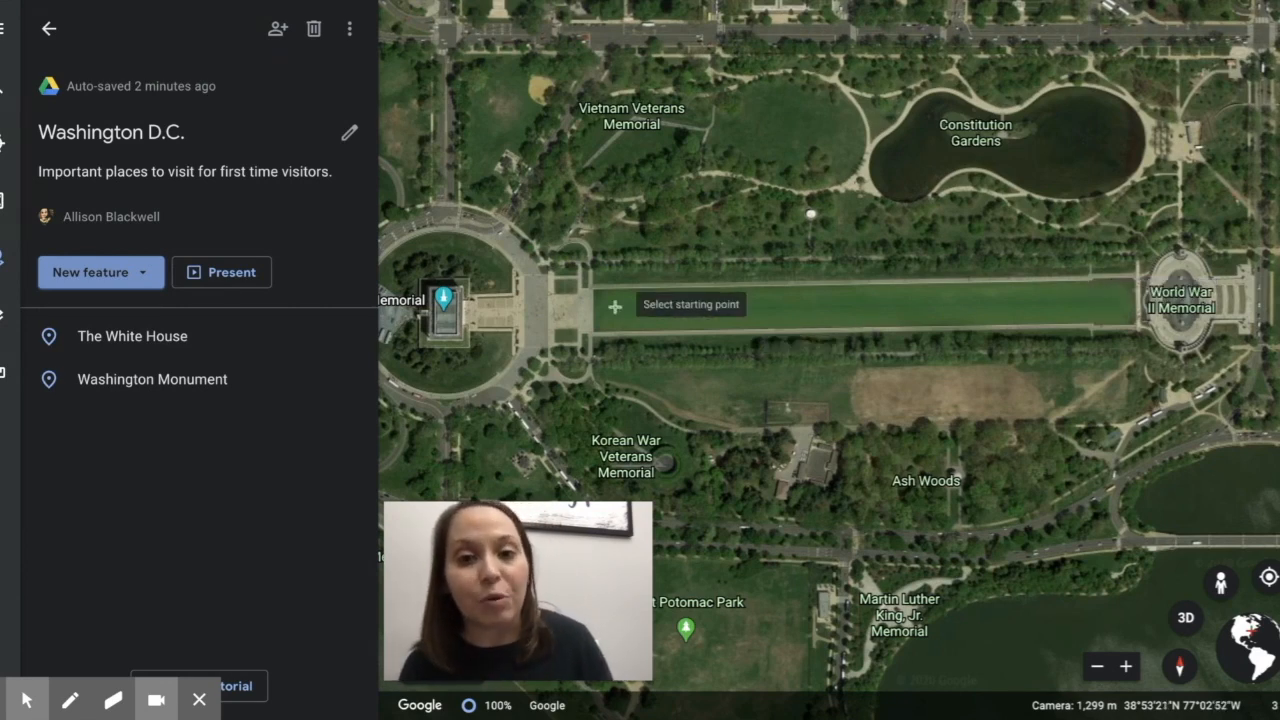
pyautogui.click(595, 308)
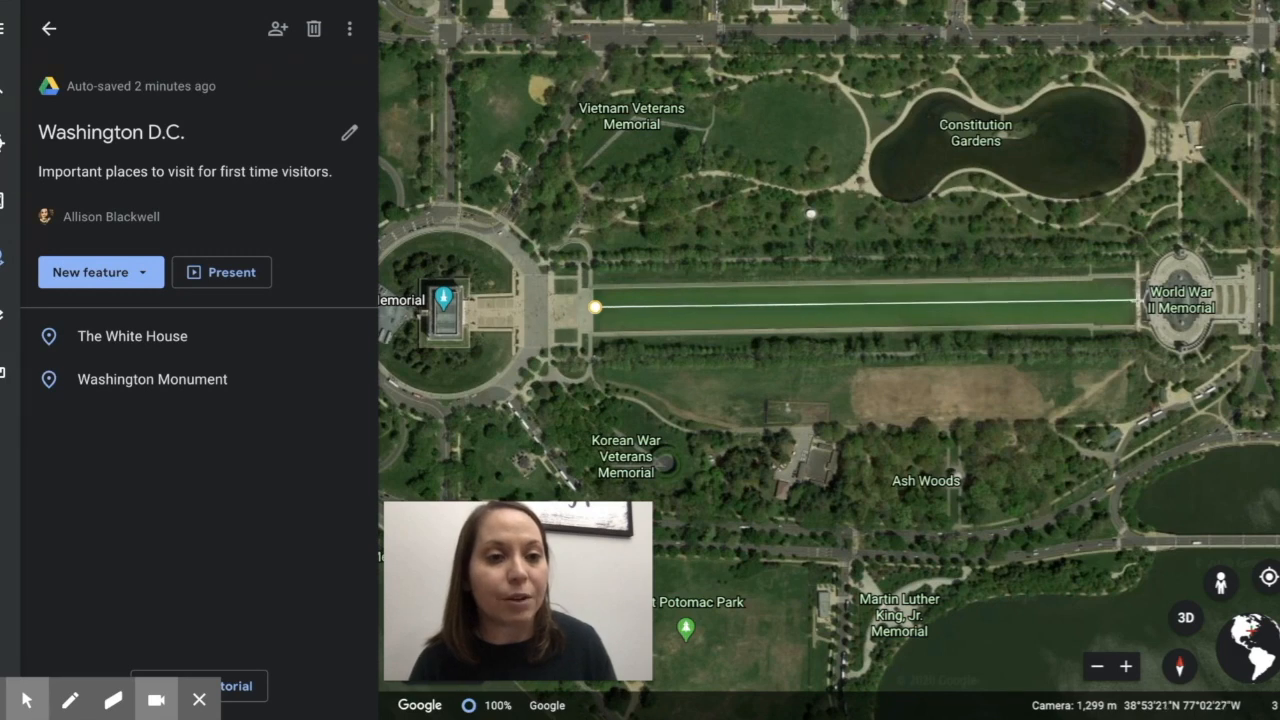
pyautogui.click(1138, 302)
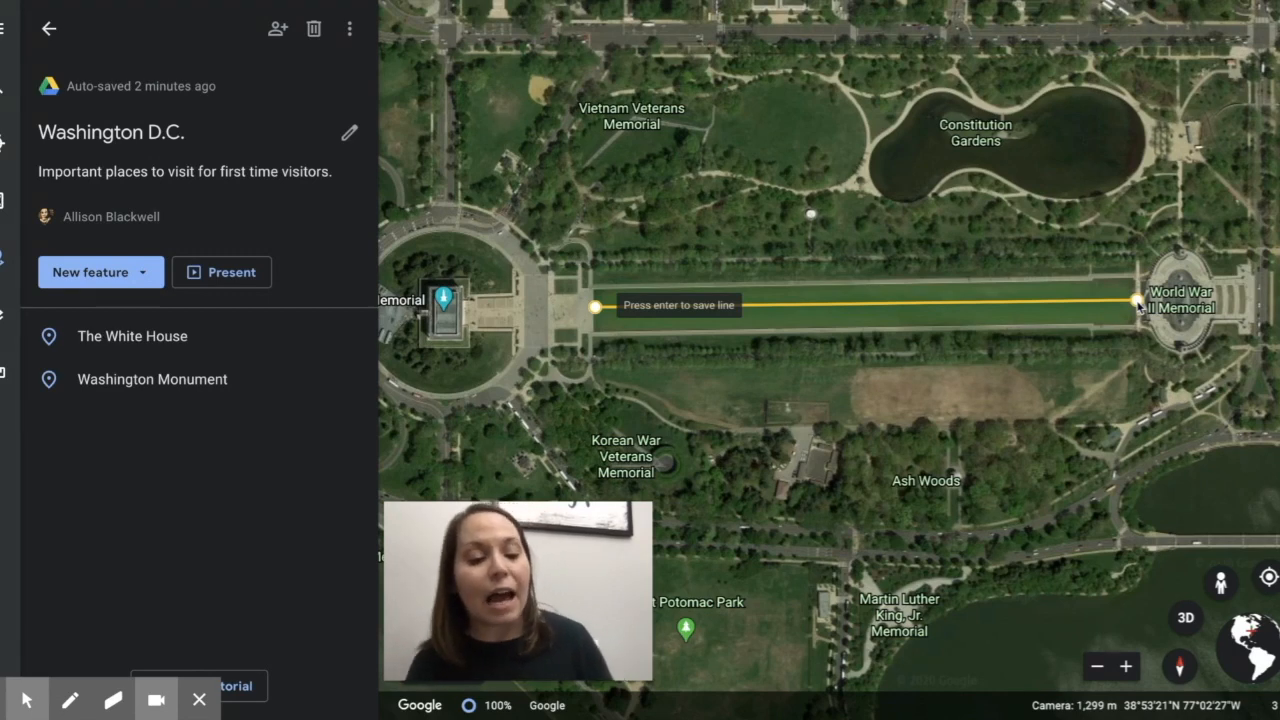
pyautogui.press('Return')
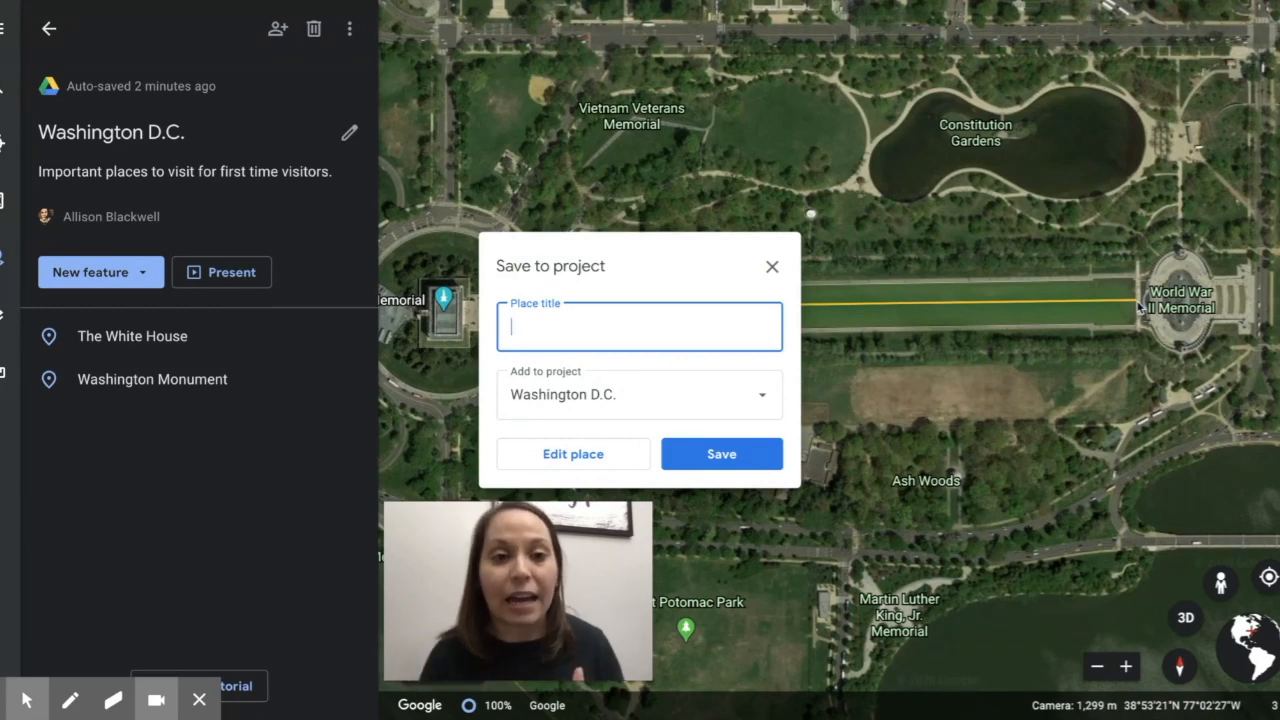
# Save the line to the Washington D.C. project as "Reflecting Pool" and give it the description "2,029 Feet Long"
pyautogui.write('Refle')
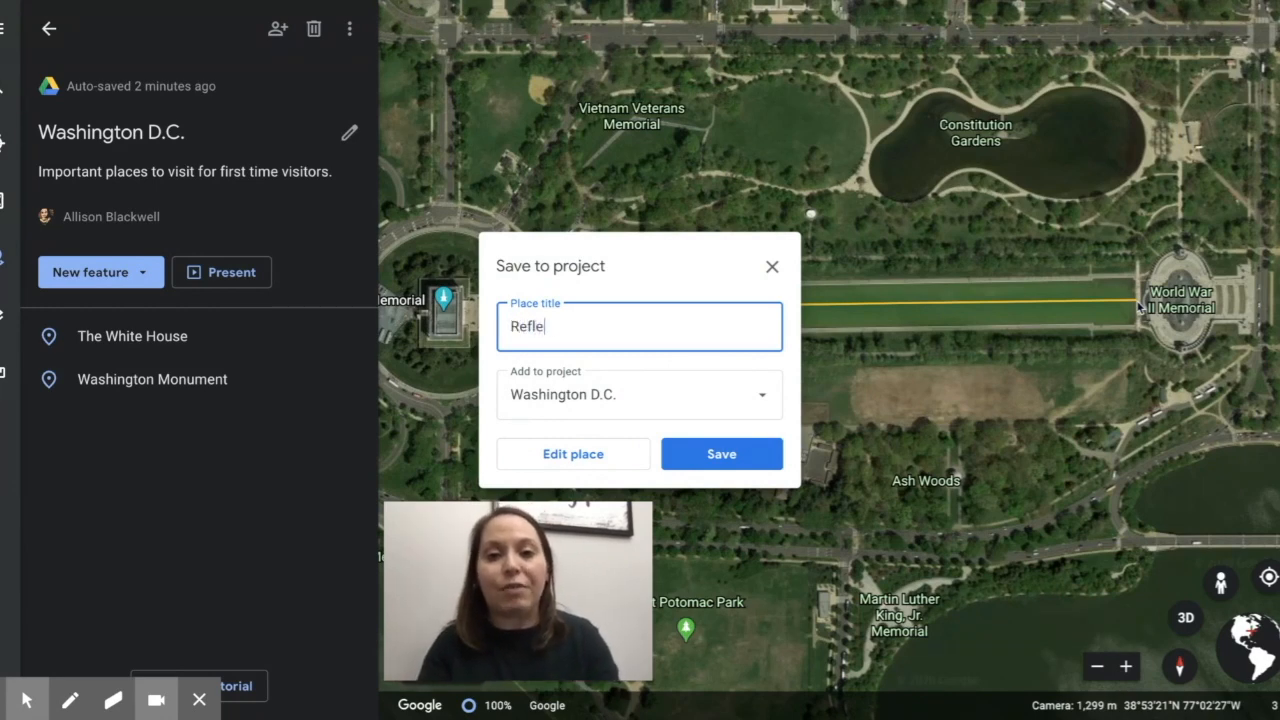
pyautogui.write('cting Pool')
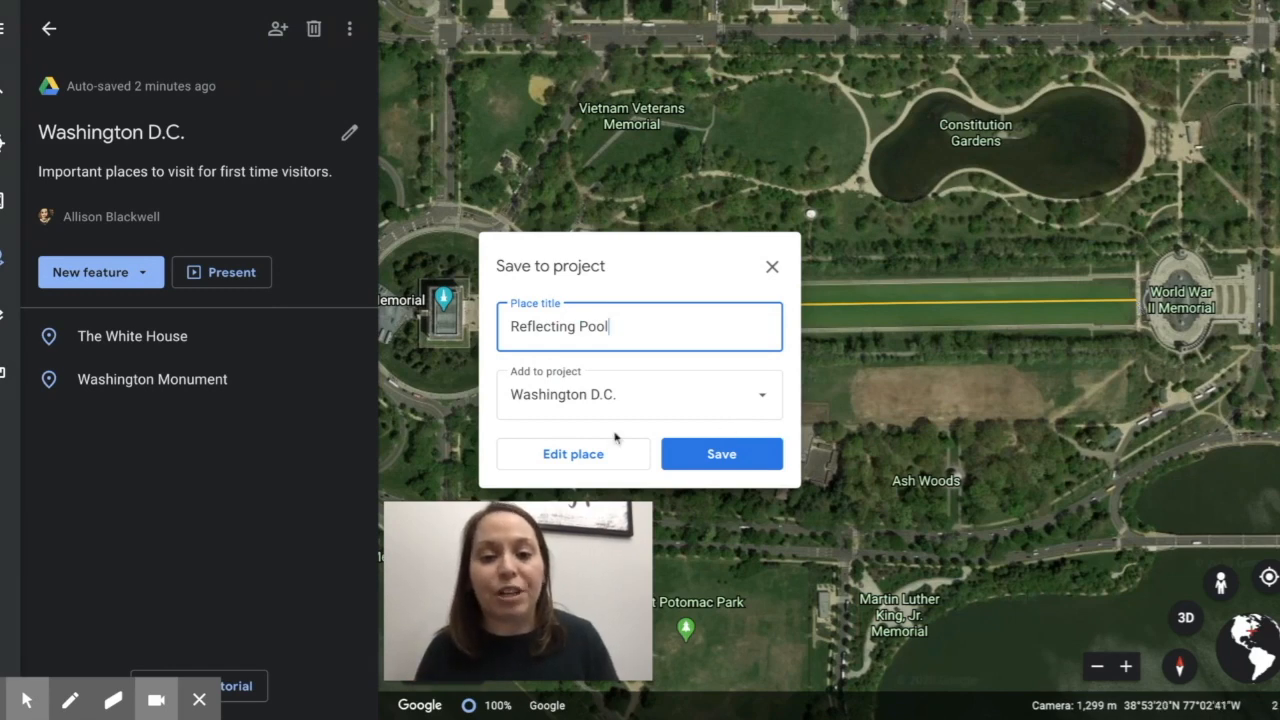
pyautogui.click(599, 467)
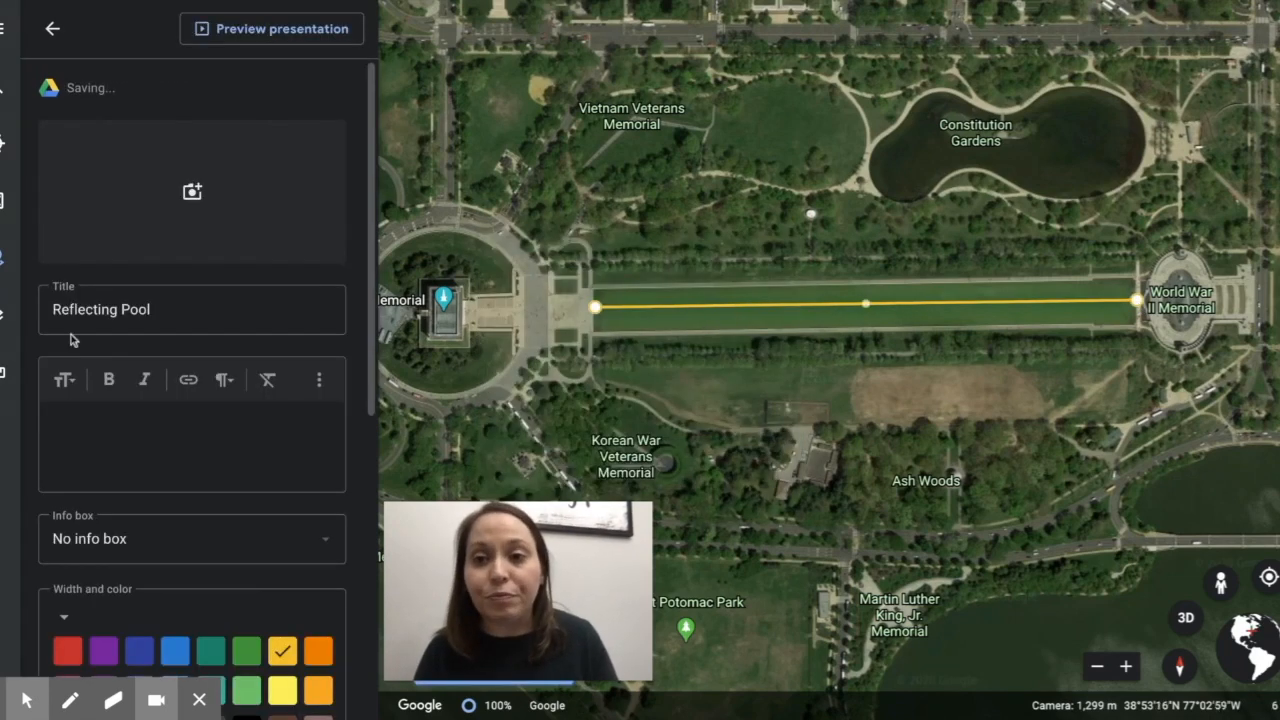
pyautogui.click(169, 436)
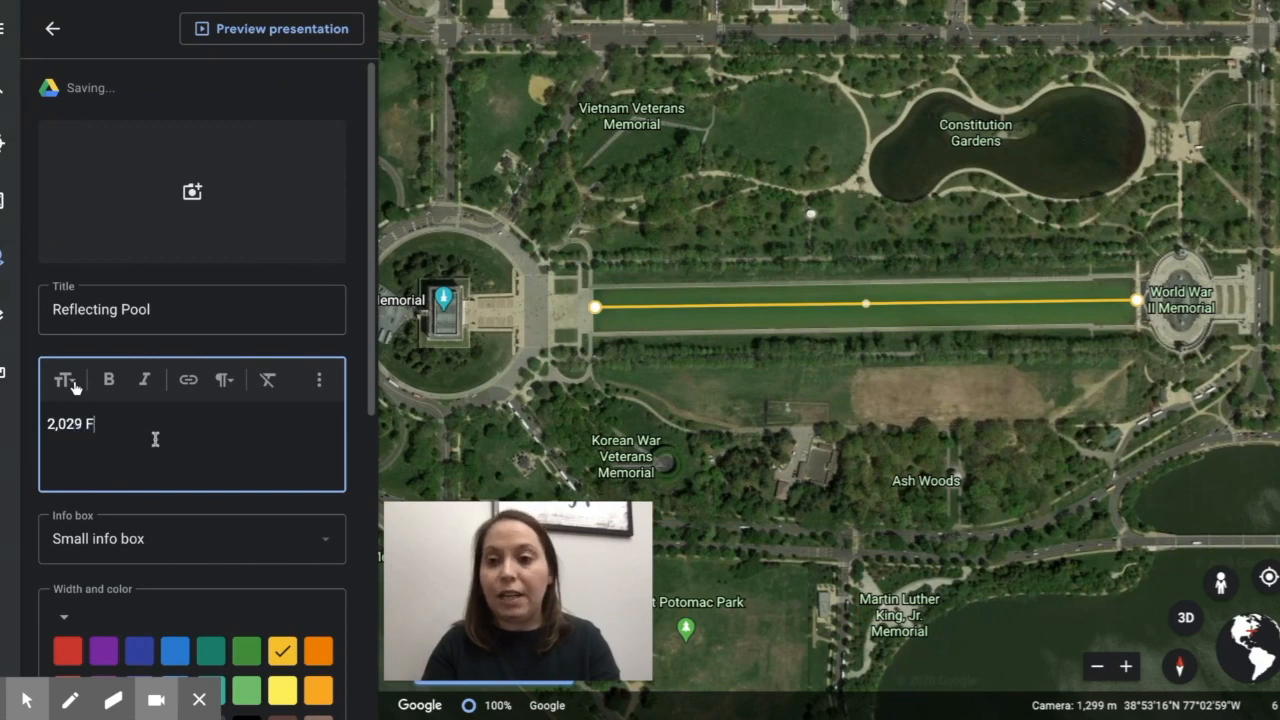
pyautogui.write('eet Long')
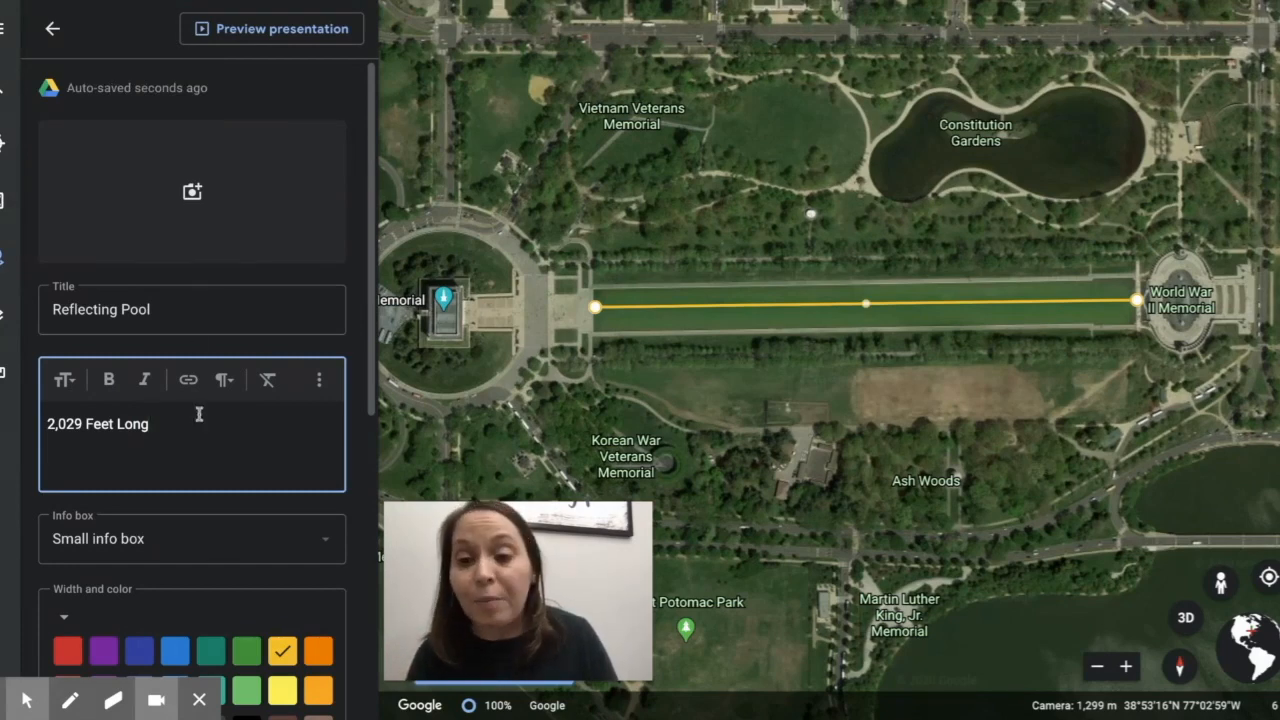
# Look through the Reflecting Pool line's width, color and manual view settings, and return to the project
pyautogui.scroll(-1, 217, 568)
pyautogui.scroll(-2, 217, 568)
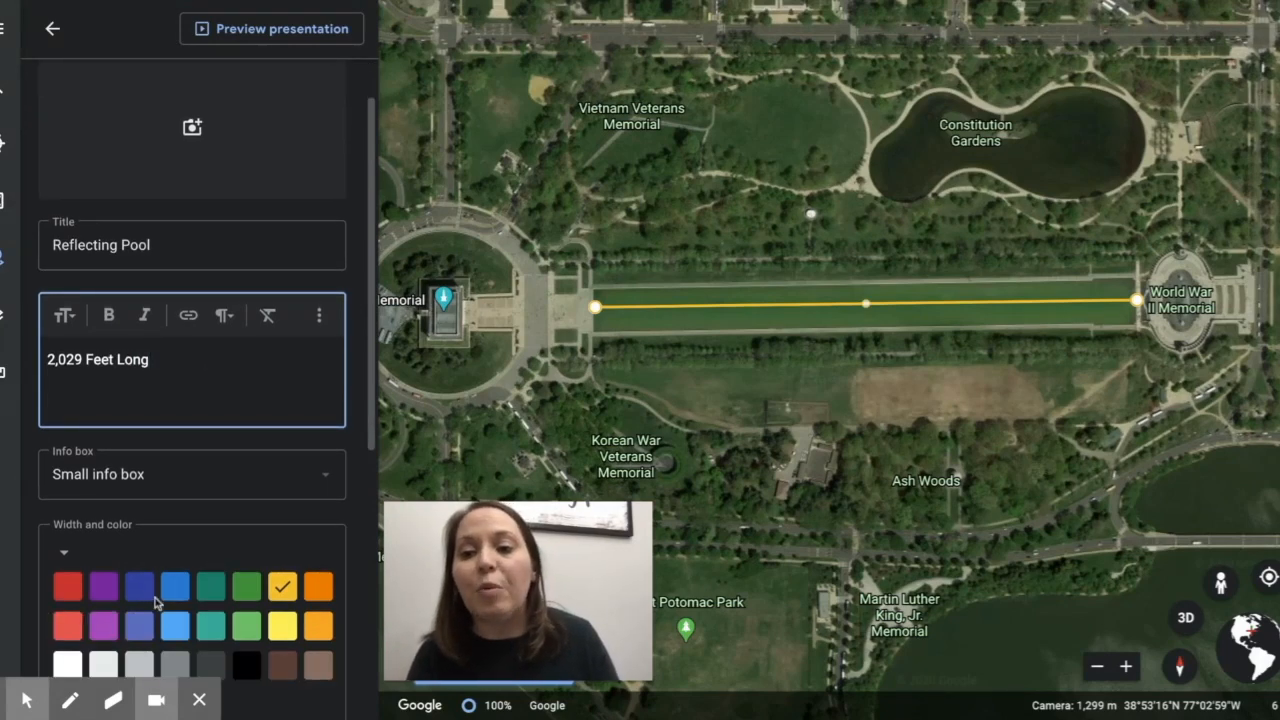
pyautogui.scroll(-1, 242, 587)
pyautogui.scroll(-7, 242, 587)
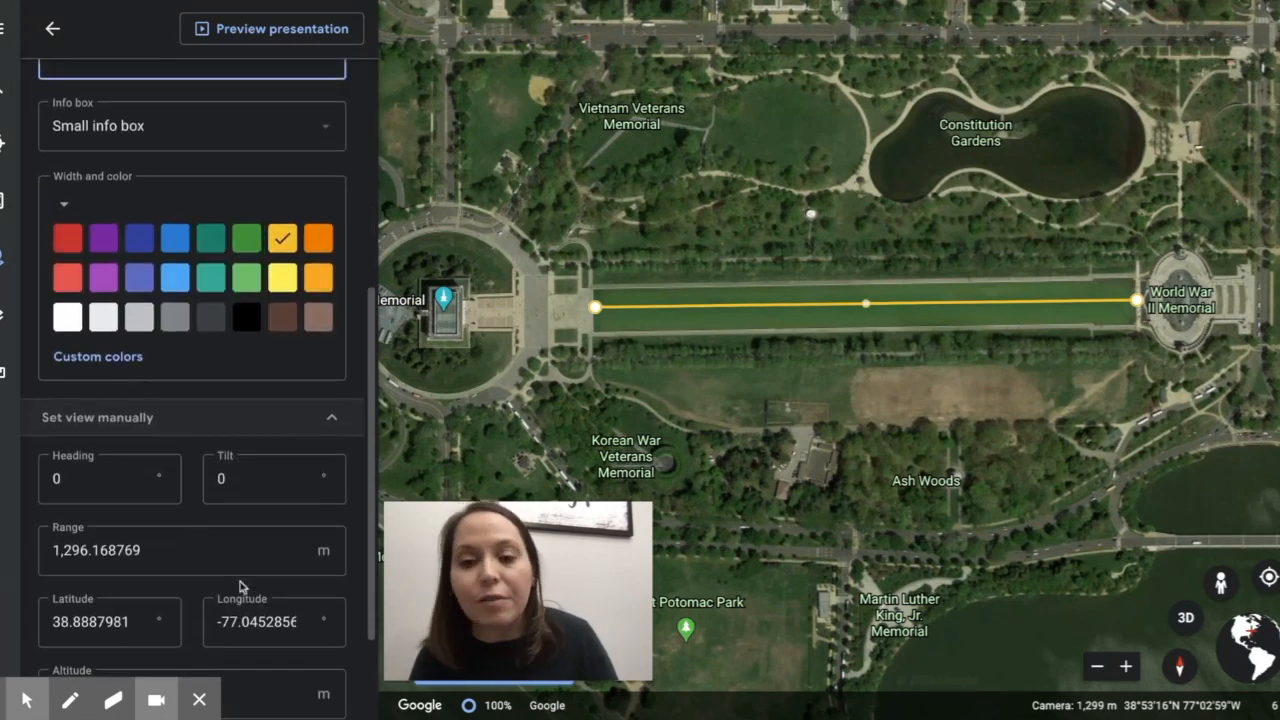
pyautogui.scroll(6, 240, 588)
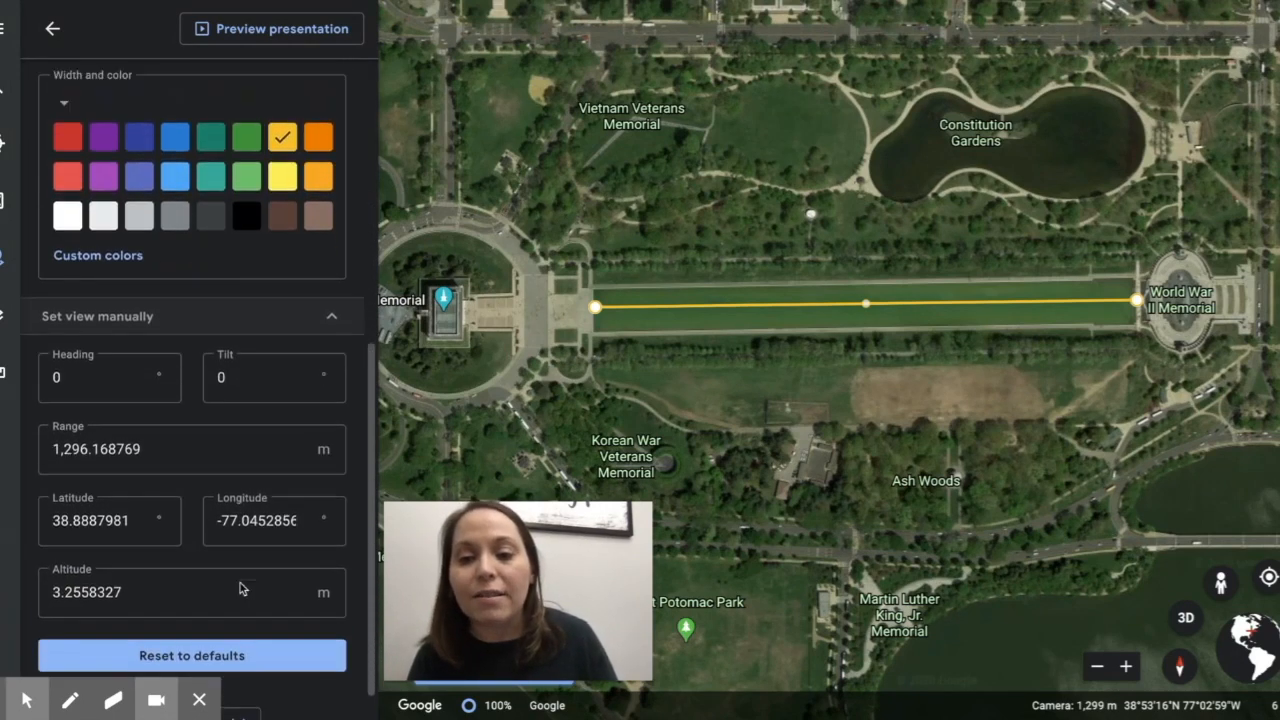
pyautogui.click(52, 30)
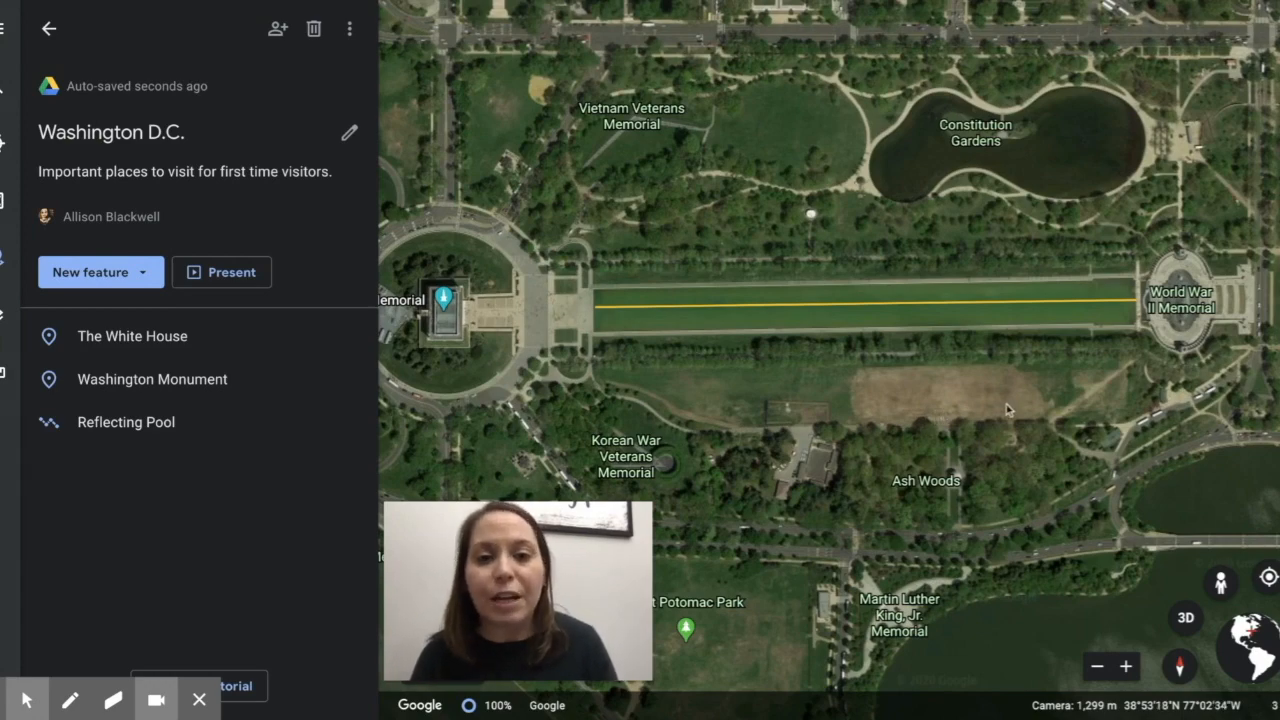
# Draw a closed four-cornered shape around the National Mall lawns and their tree rows, and discard it without saving
pyautogui.moveTo(1006, 409); pyautogui.dragTo(238, 390)
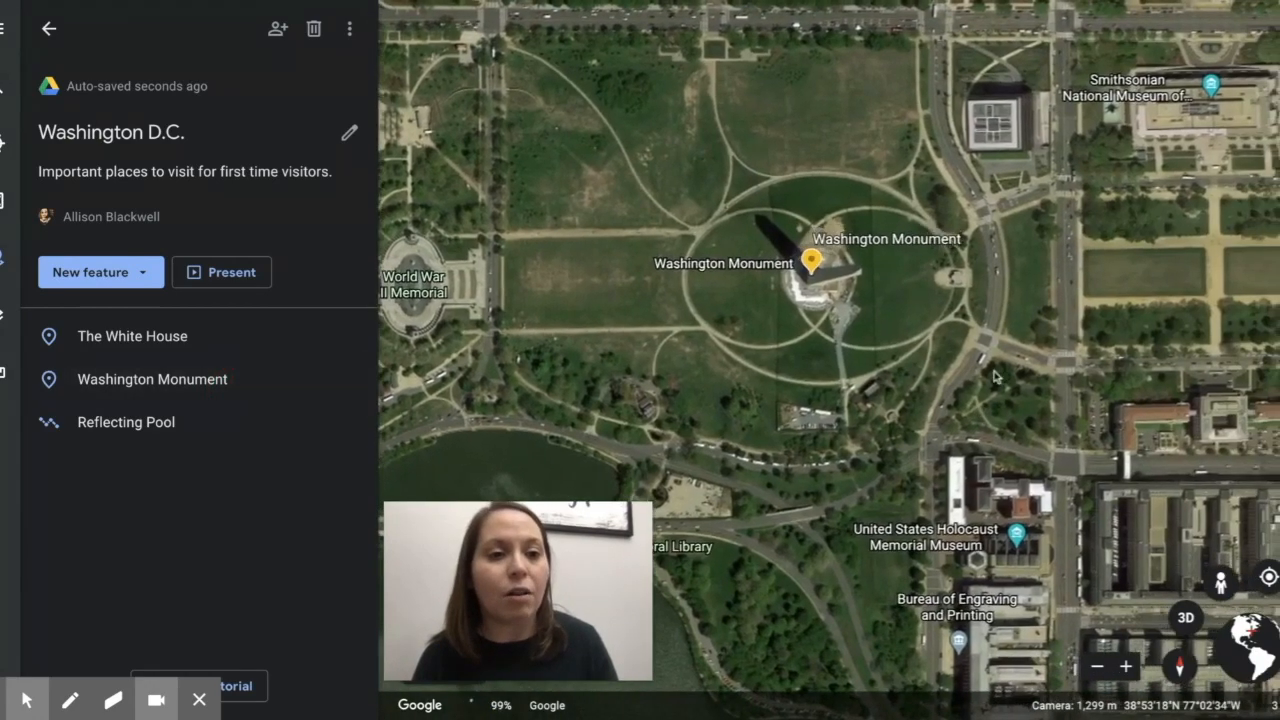
pyautogui.moveTo(1142, 380); pyautogui.dragTo(455, 393)
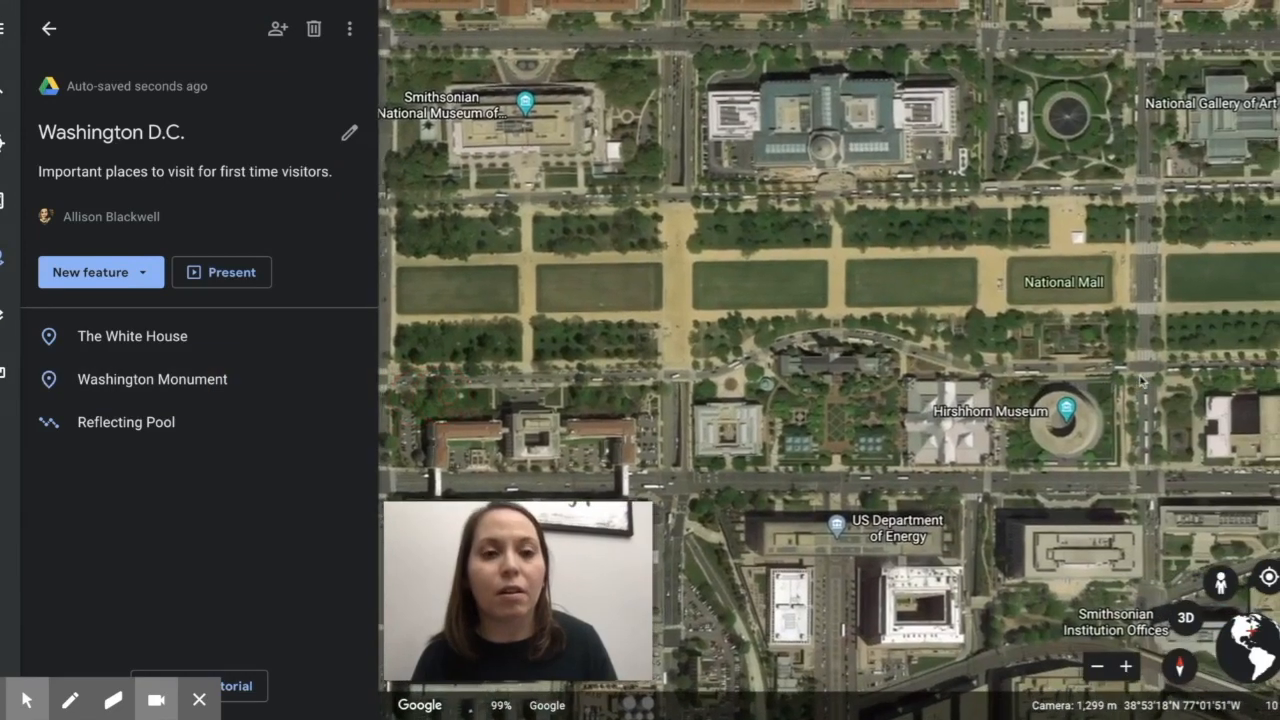
pyautogui.scroll(-2, 693, 372)
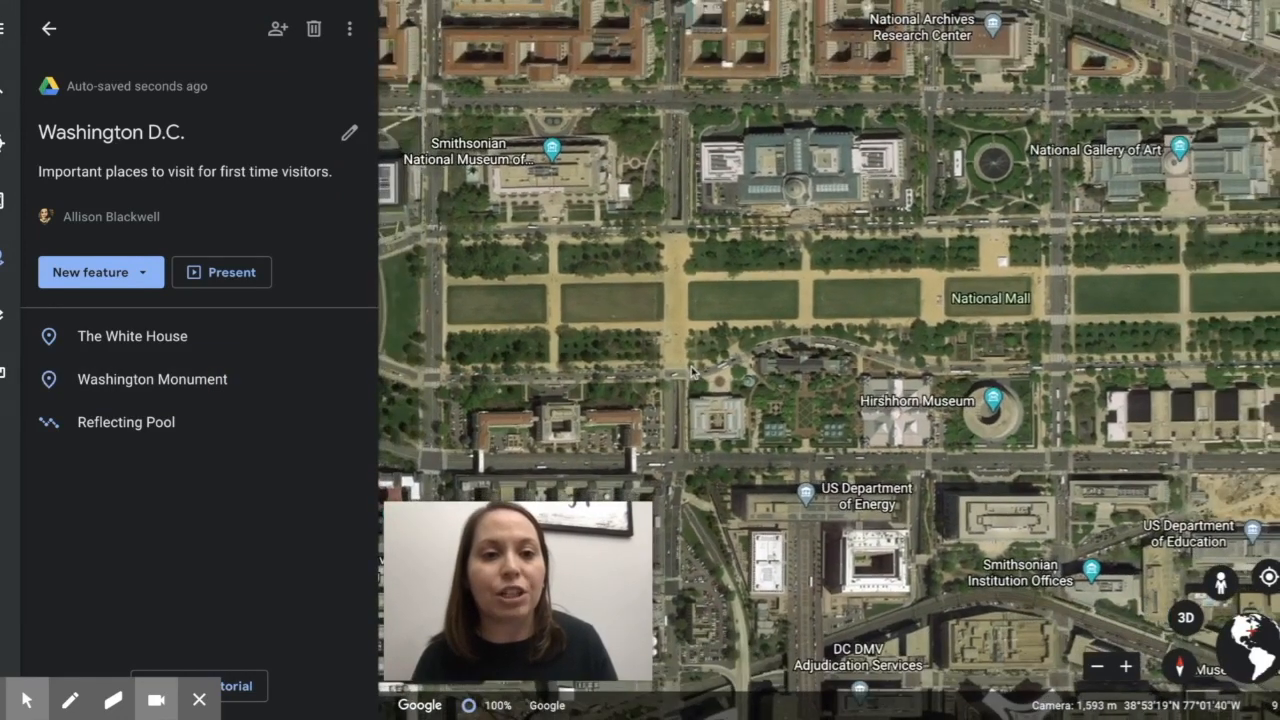
pyautogui.scroll(-3, 693, 372)
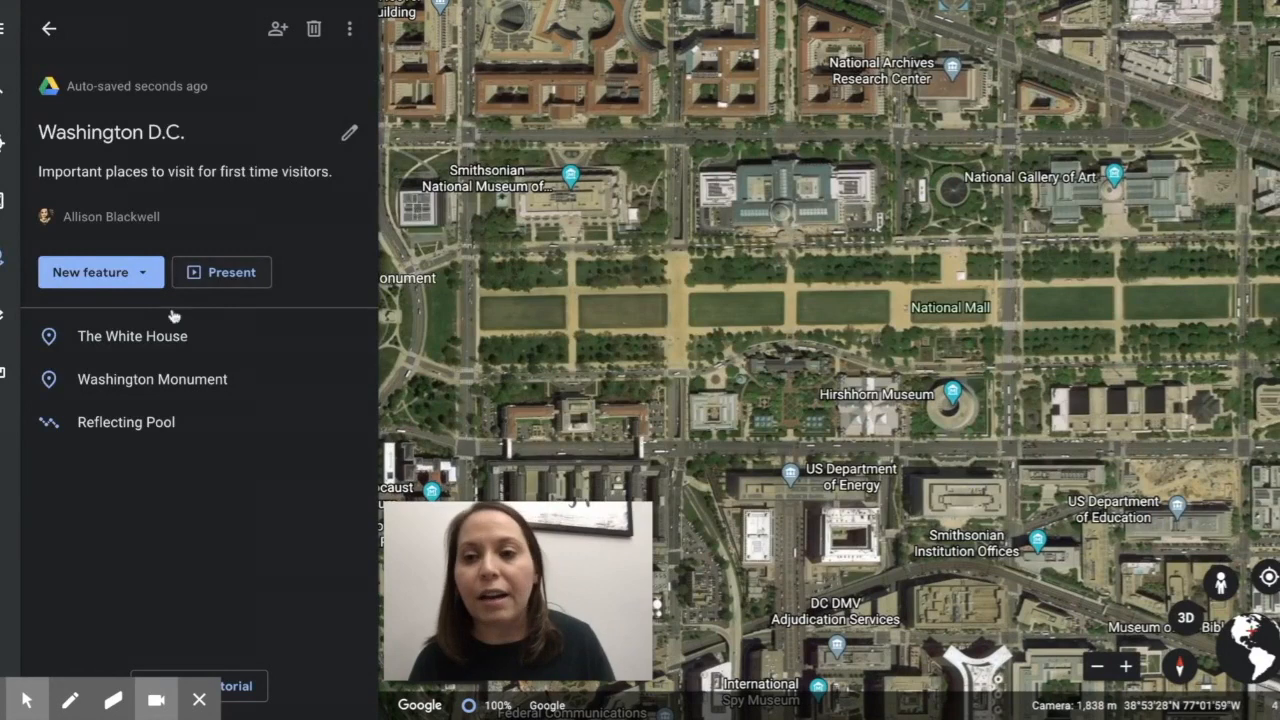
pyautogui.click(152, 276)
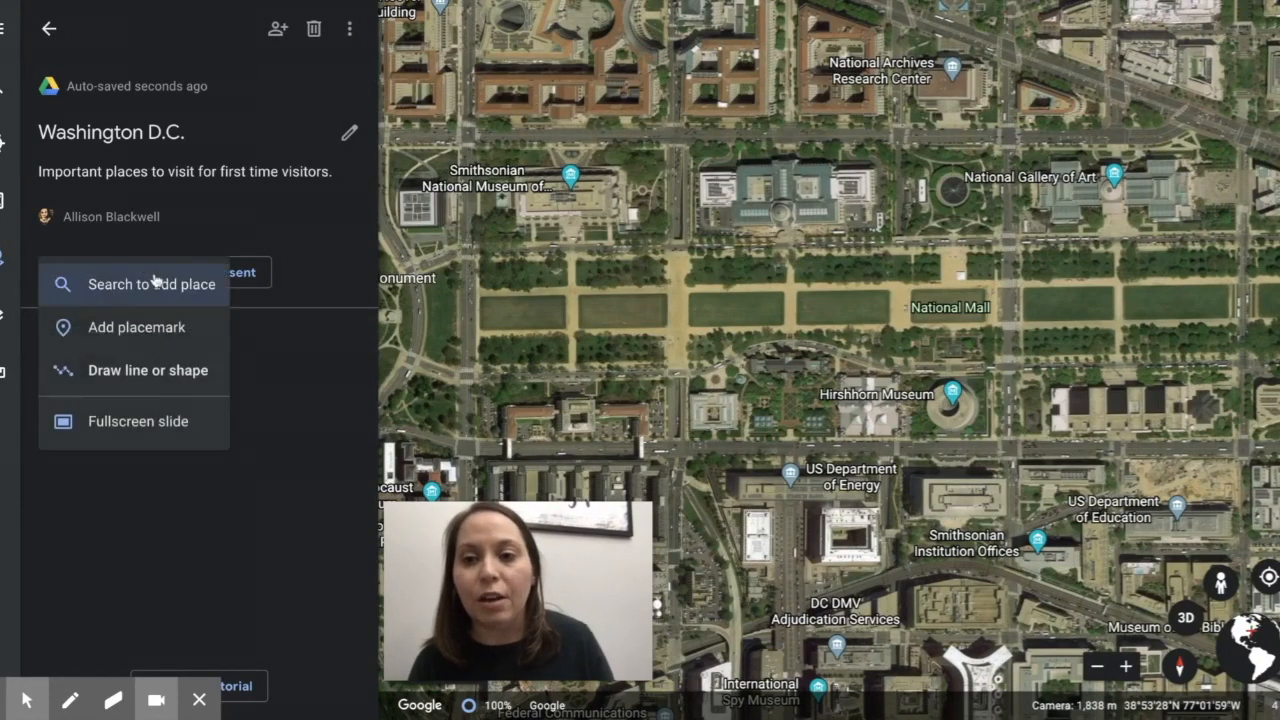
pyautogui.click(160, 368)
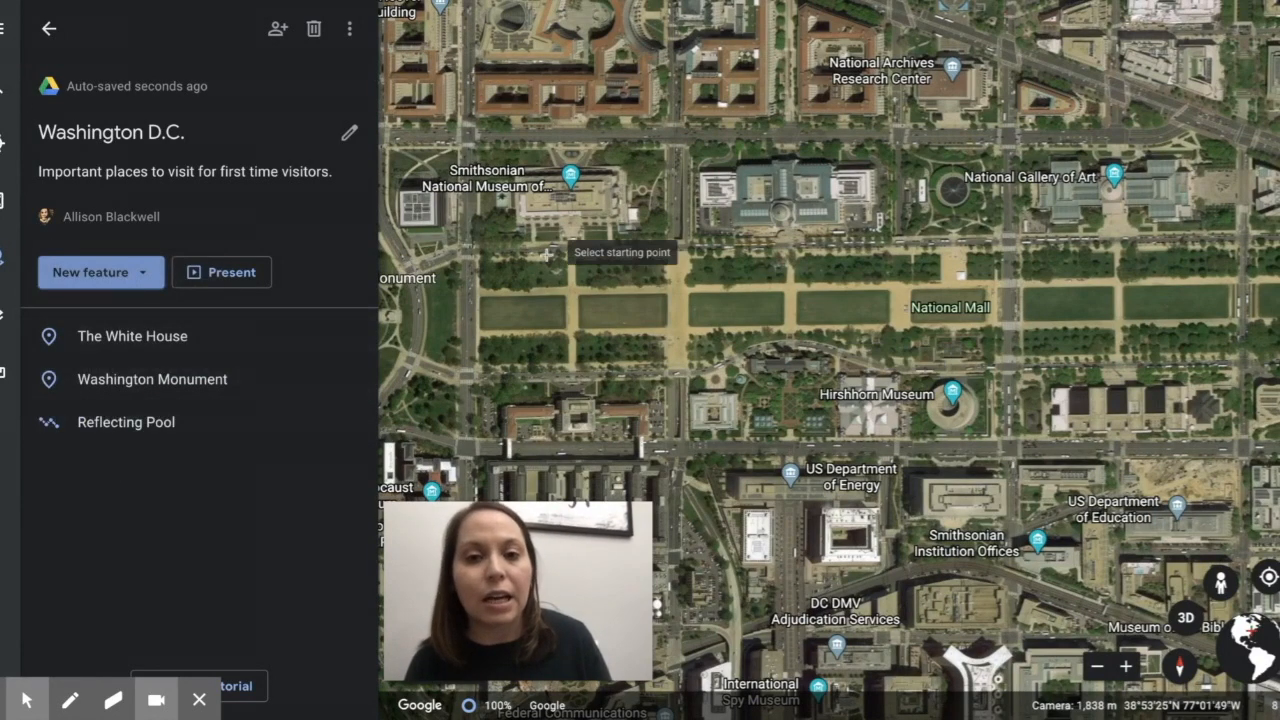
pyautogui.click(479, 263)
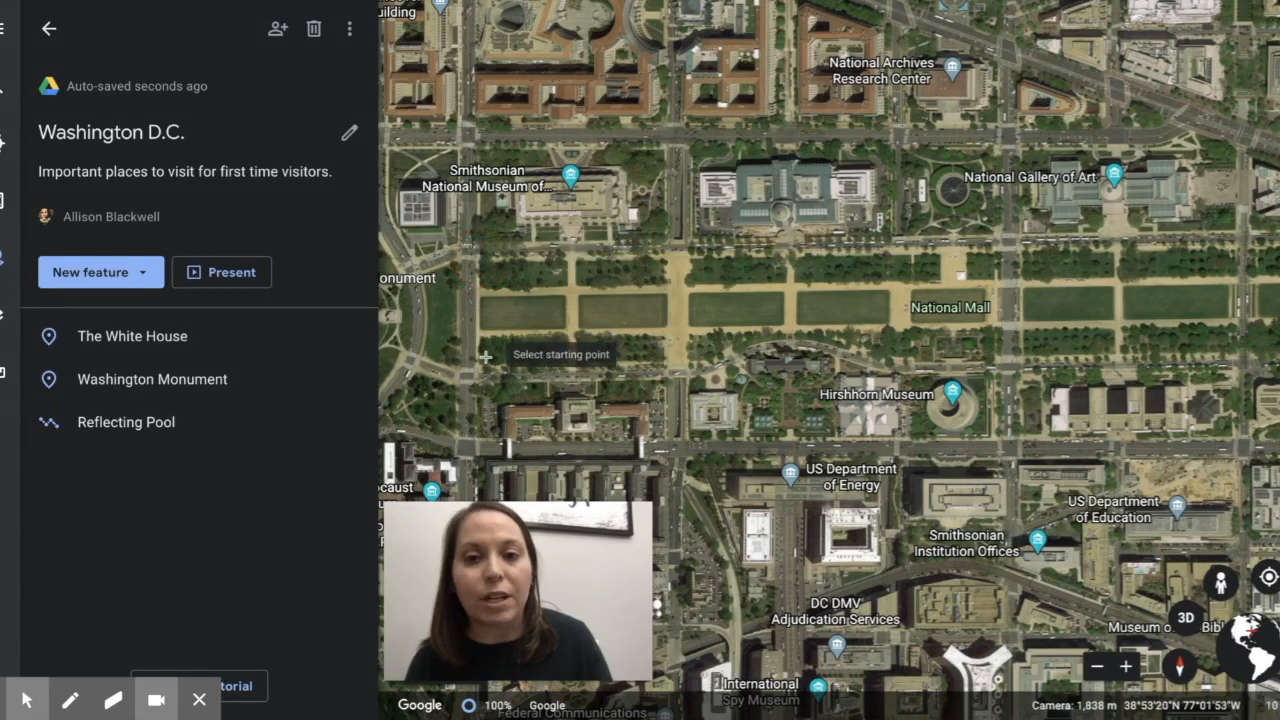
pyautogui.click(477, 260)
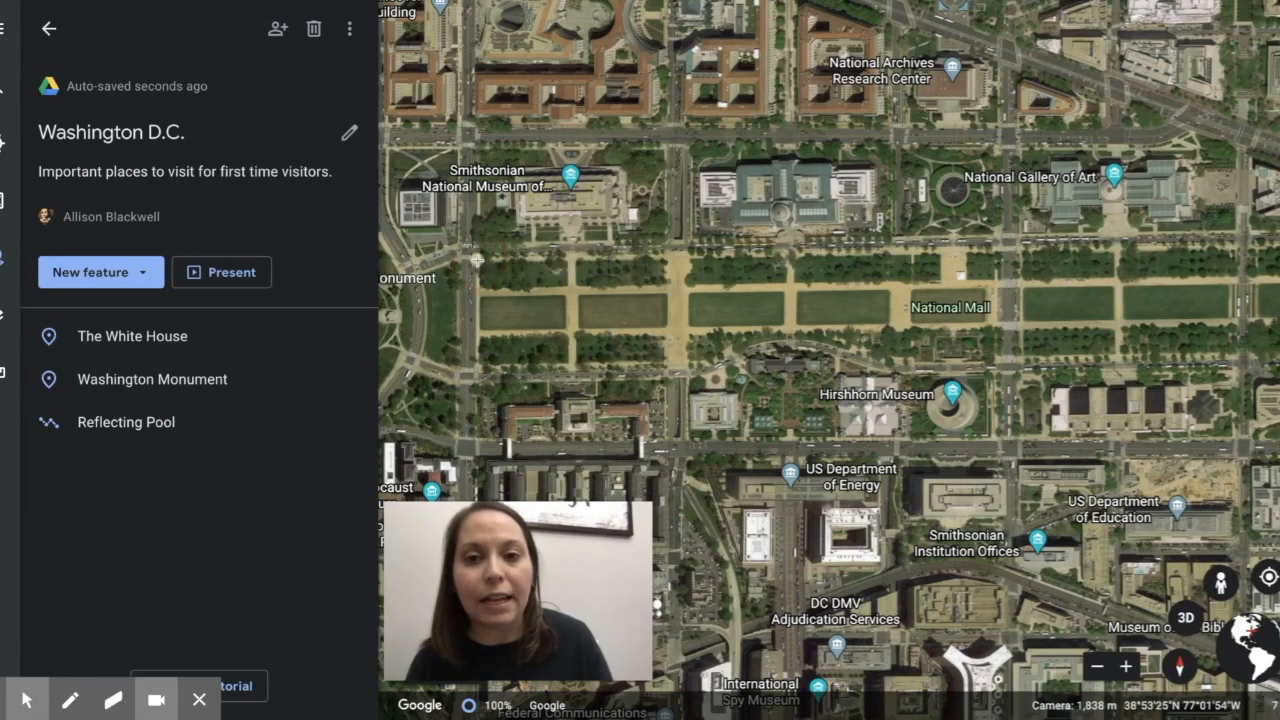
pyautogui.click(478, 363)
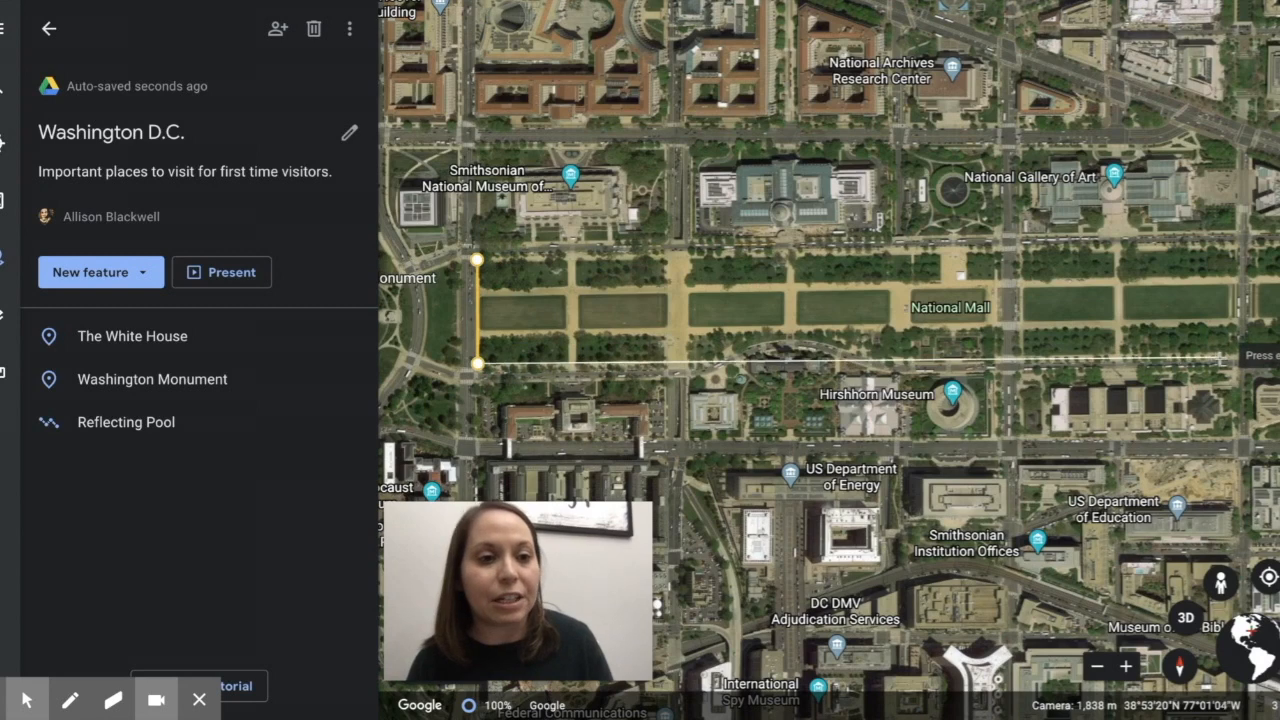
pyautogui.click(1254, 354)
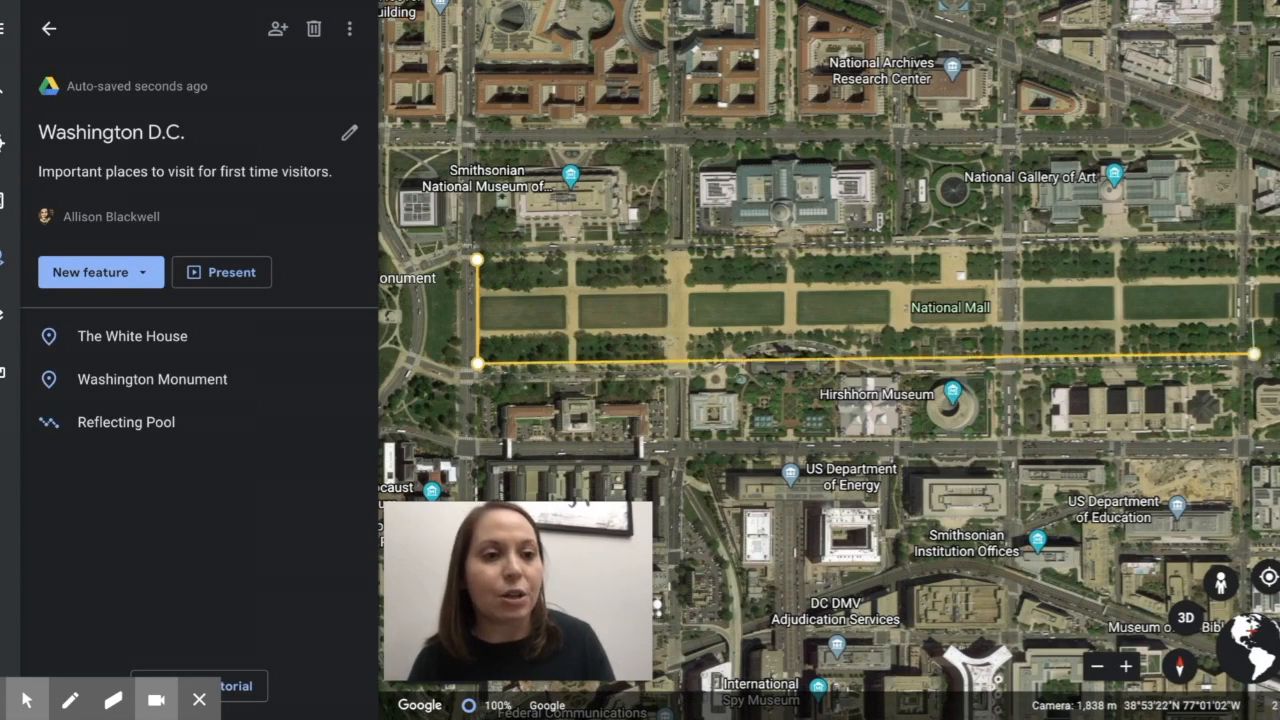
pyautogui.click(1244, 232)
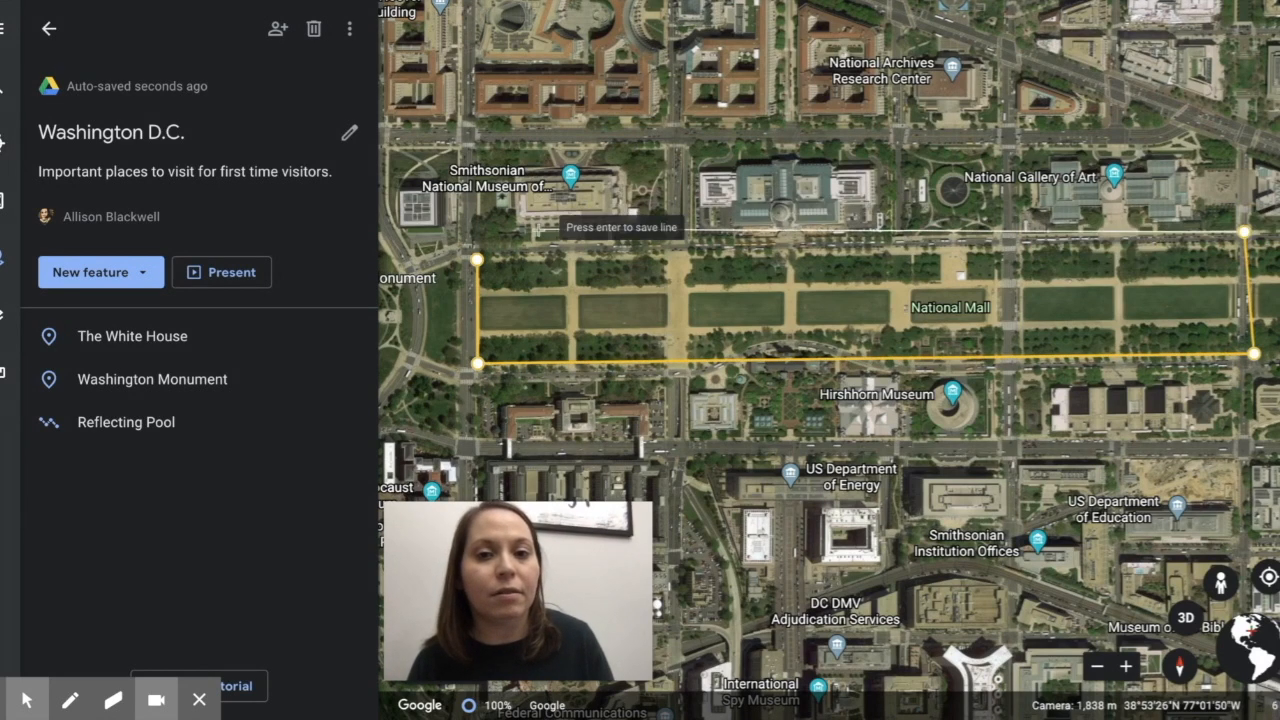
pyautogui.click(477, 259)
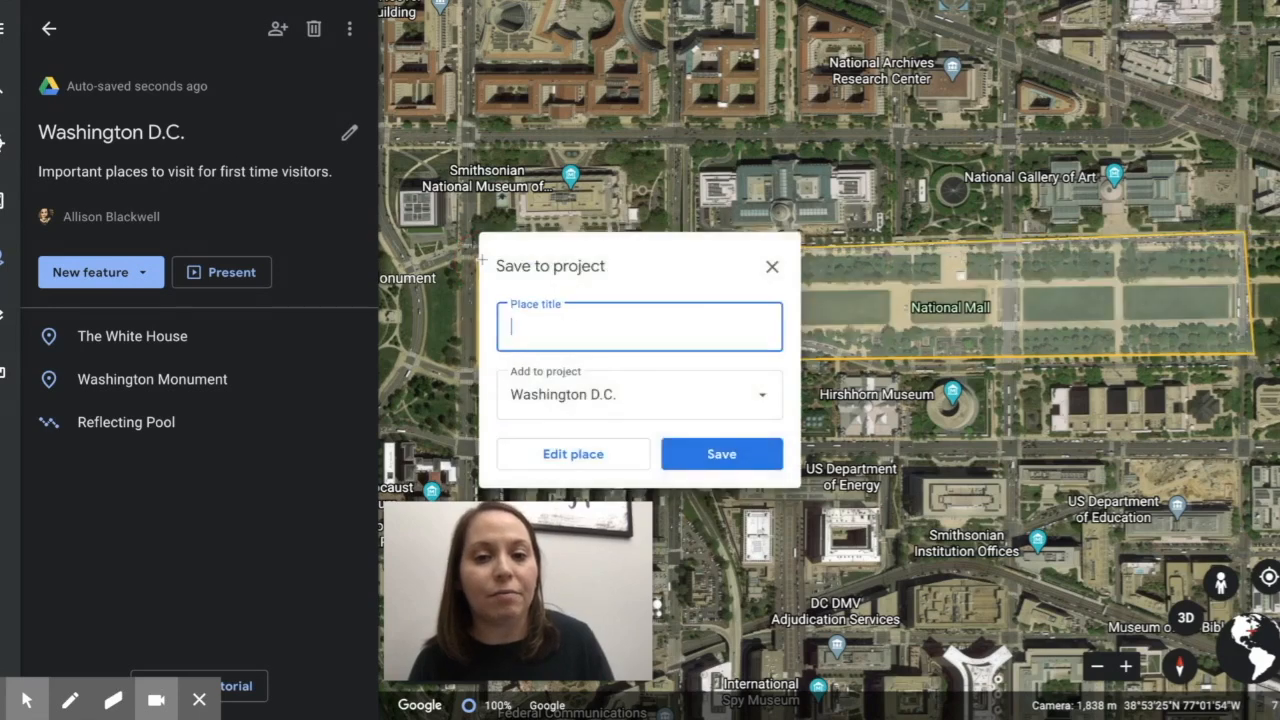
pyautogui.click(773, 263)
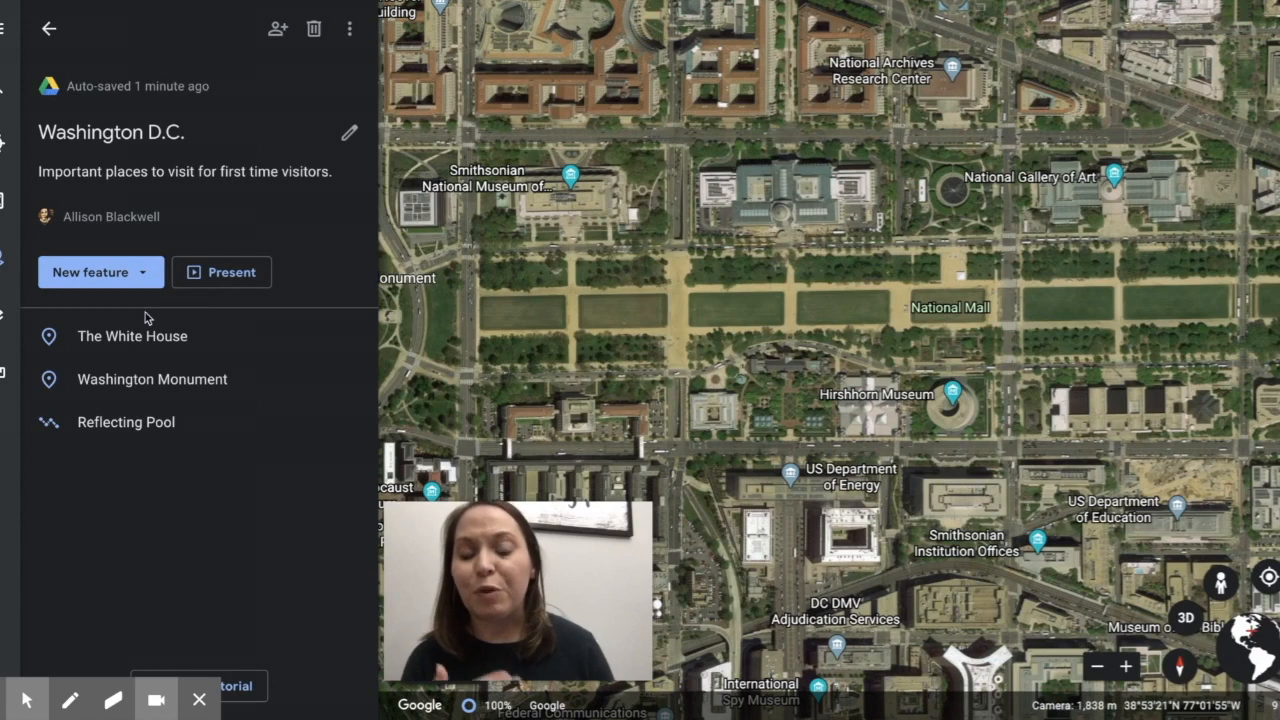
# Add a fullscreen slide to the Washington D.C. project and title it "Sources"
pyautogui.click(142, 278)
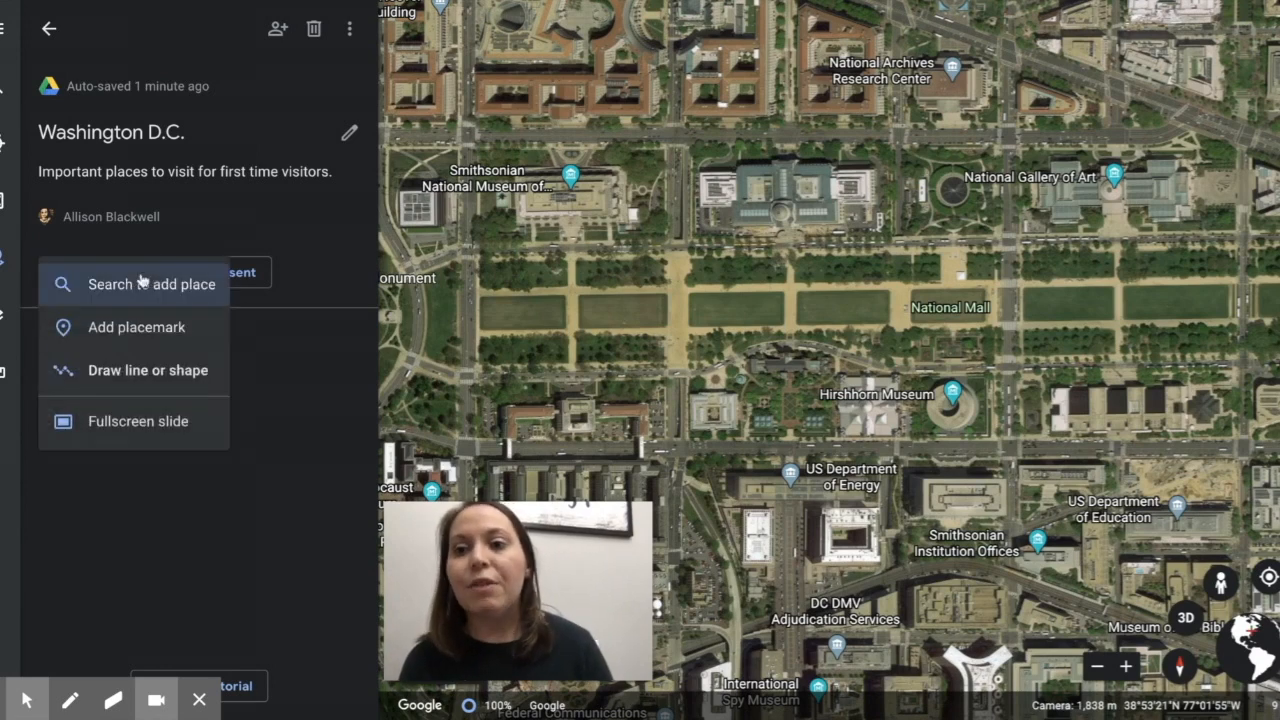
pyautogui.click(135, 424)
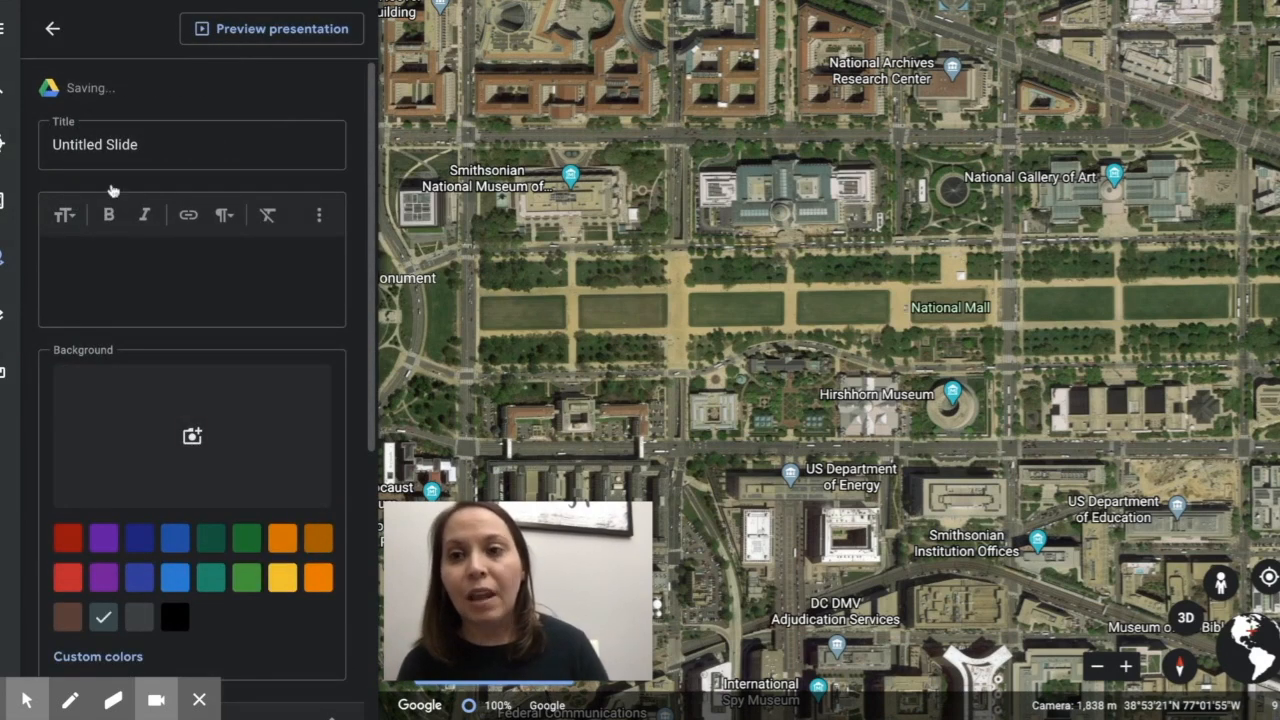
pyautogui.doubleClick(146, 145)
pyautogui.tripleClick(146, 145)
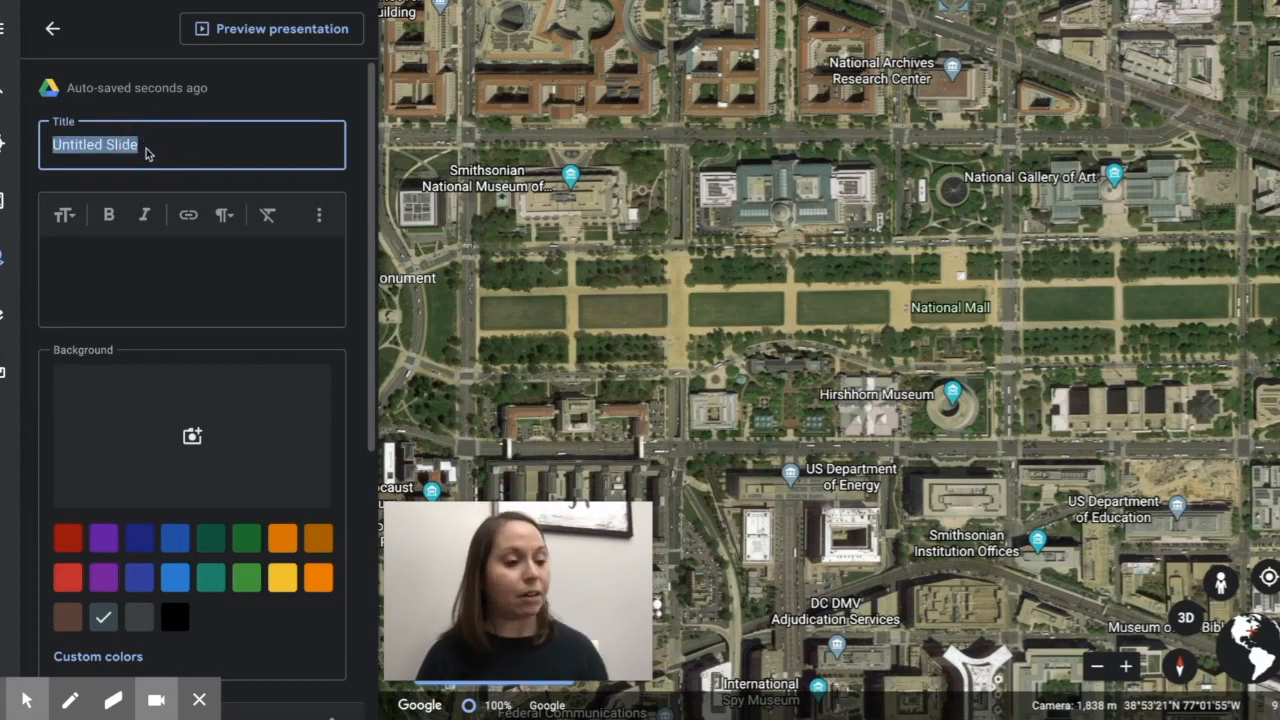
pyautogui.write('Sources')
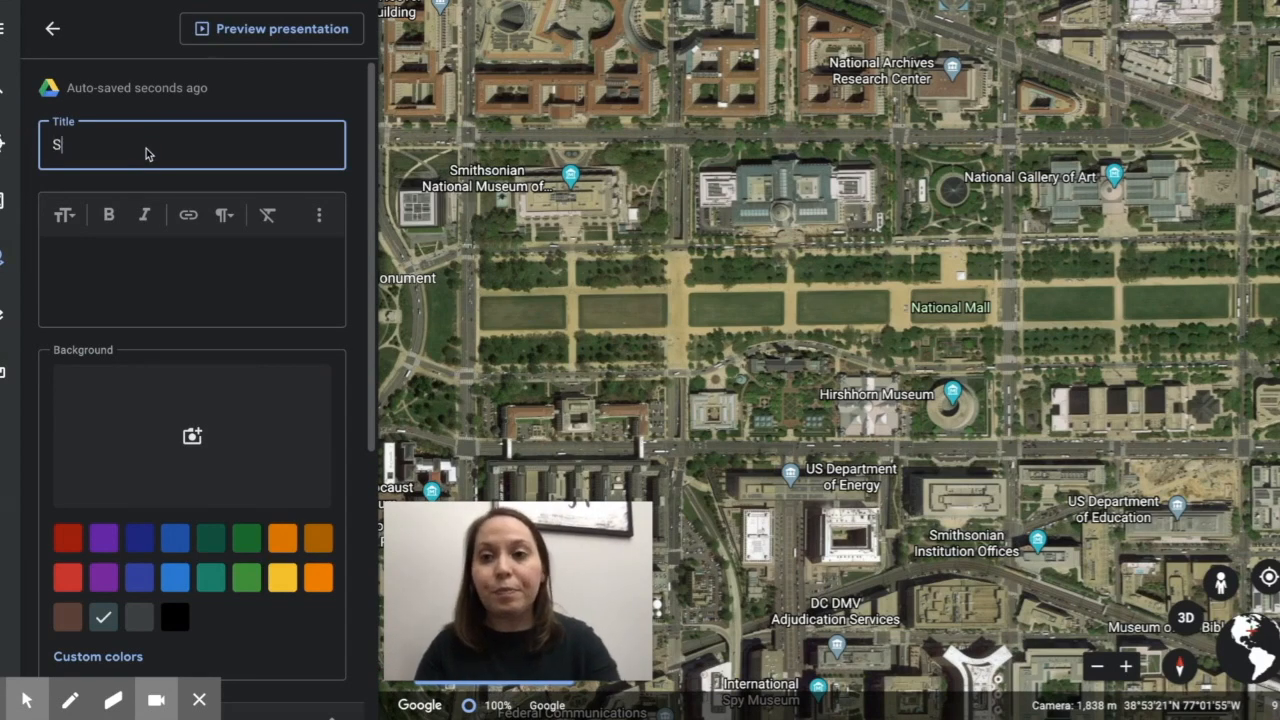
# Enter "Trolley Tours" as the body text of the Sources slide
pyautogui.click(111, 272)
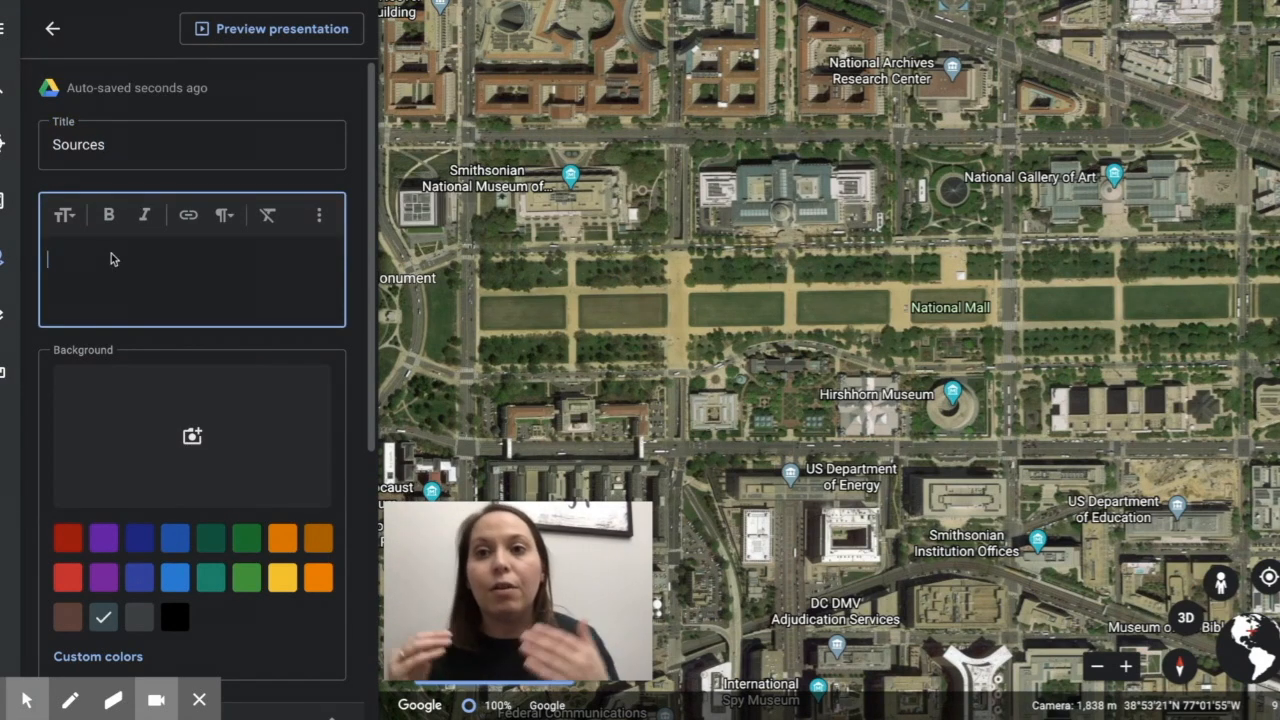
pyautogui.click(109, 3)
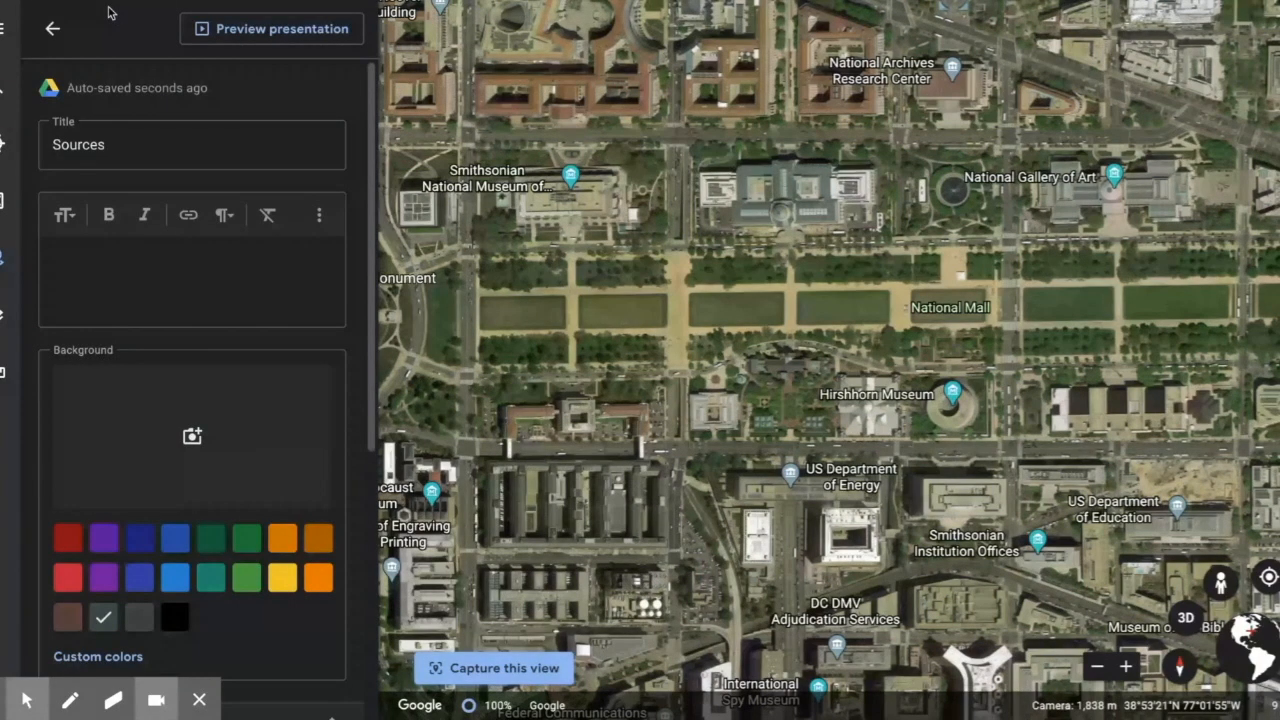
pyautogui.click(200, 270)
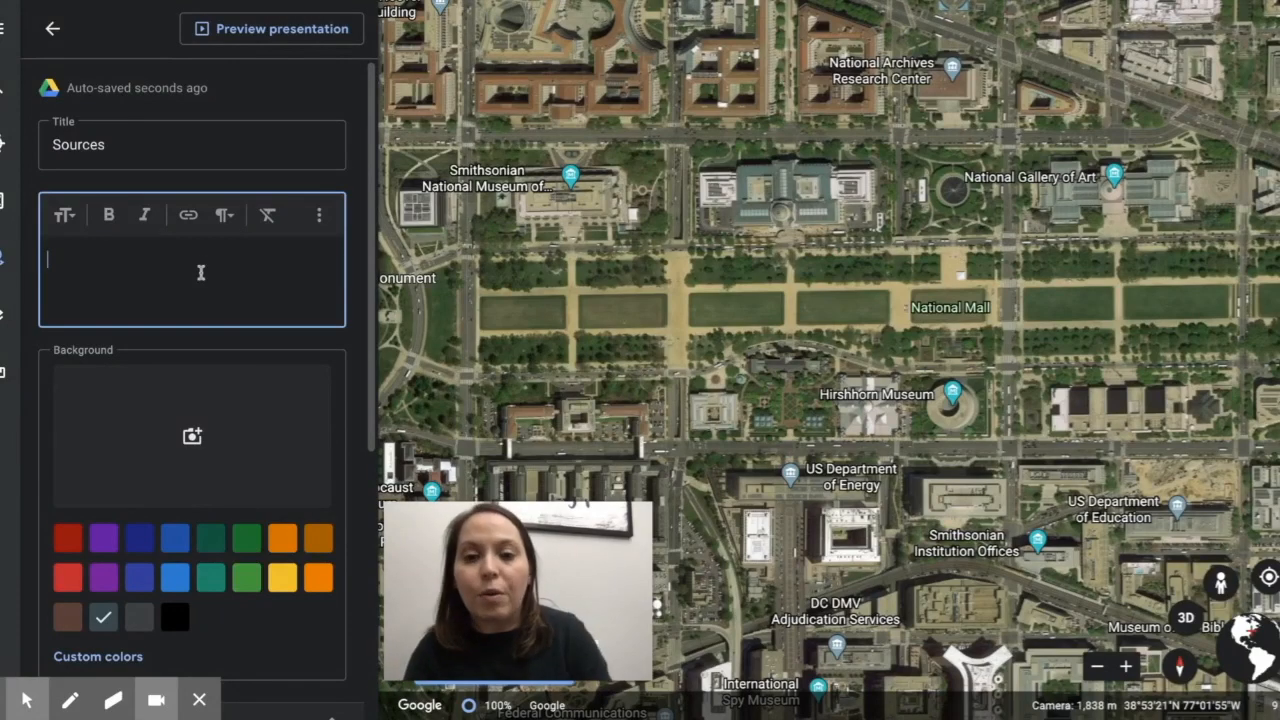
pyautogui.write('Trolley T')
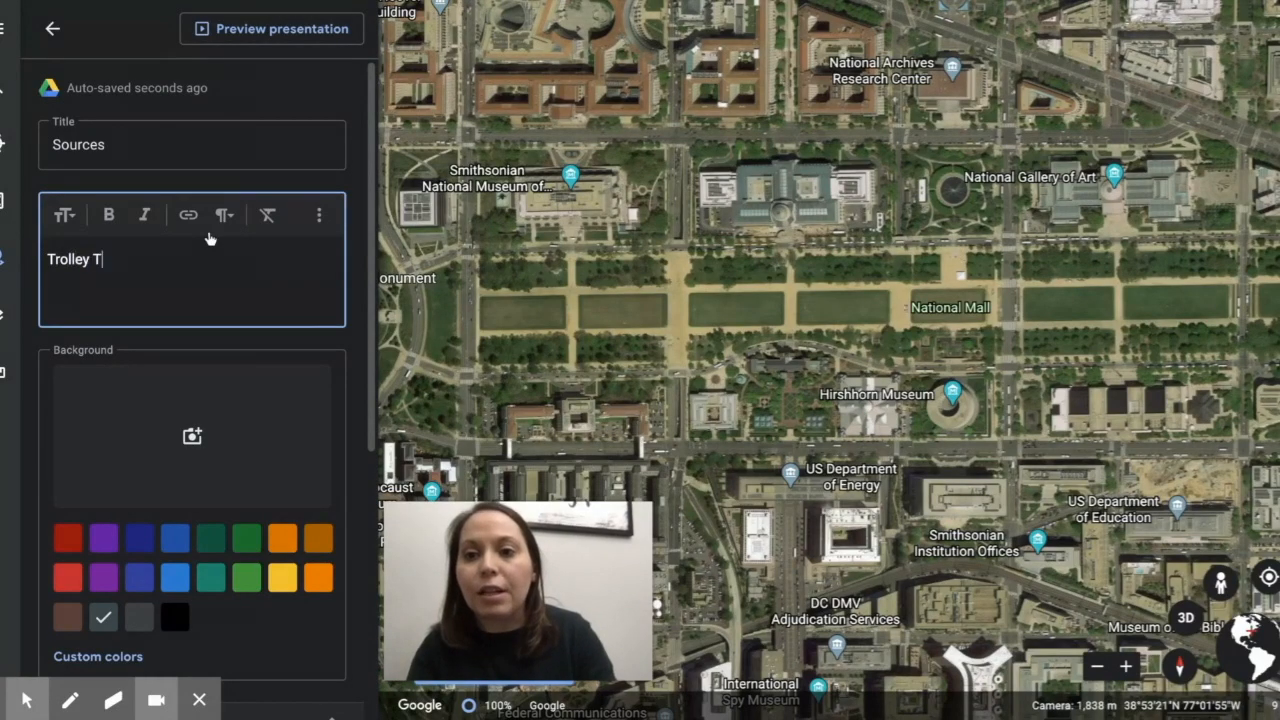
pyautogui.write('ours')
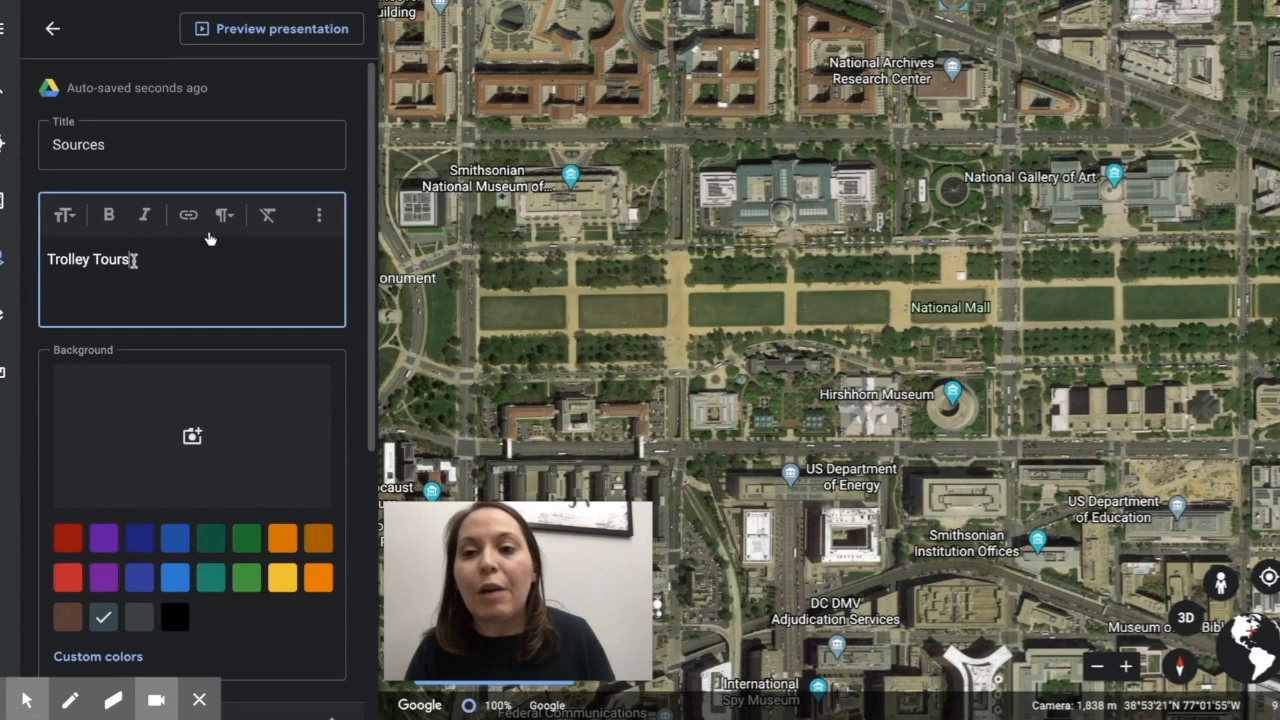
pyautogui.hotkey('shift', 'Left')
pyautogui.hotkey('shift', 'Left')
pyautogui.hotkey('shift', 'Left')
pyautogui.hotkey('shift', 'Left')
pyautogui.hotkey('shift', 'Left')
pyautogui.hotkey('shift', 'Left')
pyautogui.hotkey('shift', 'Left')
pyautogui.hotkey('shift', 'Left')
pyautogui.hotkey('shift', 'Left')
pyautogui.hotkey('shift', 'Left')
pyautogui.hotkey('shift', 'Left')
pyautogui.hotkey('shift', 'Left')
pyautogui.hotkey('shift', 'Left')
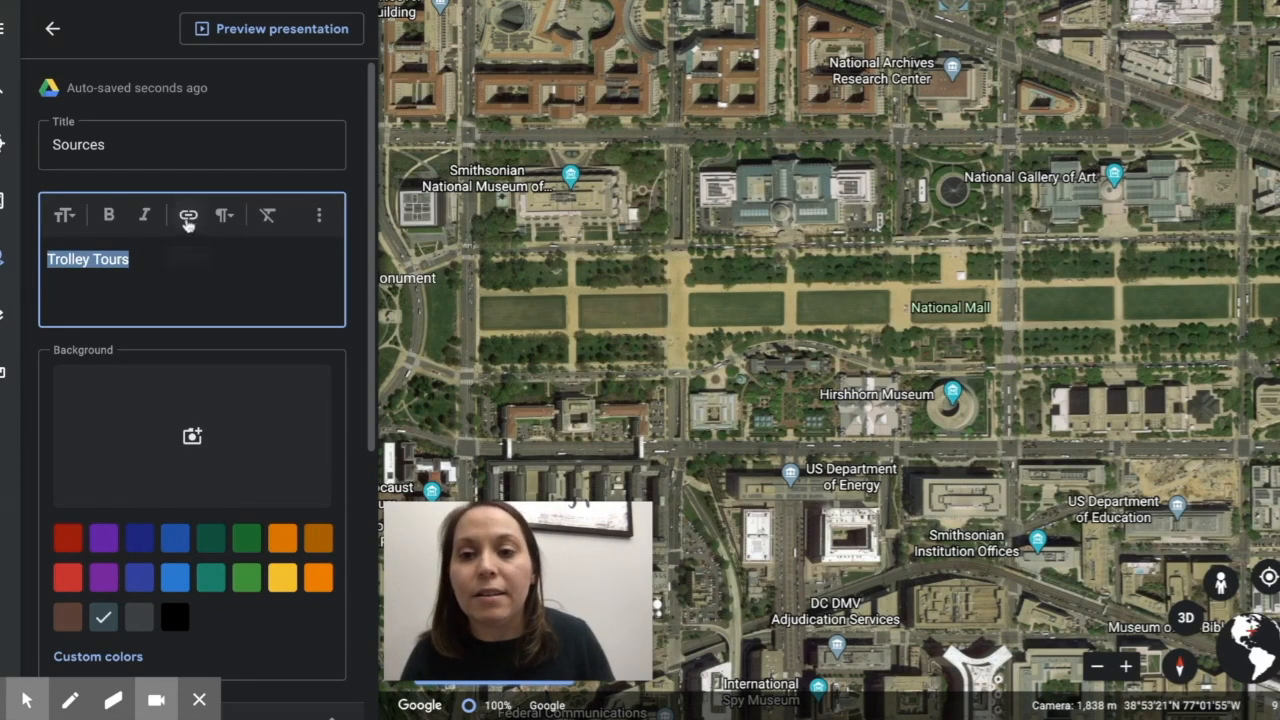
pyautogui.click(187, 216)
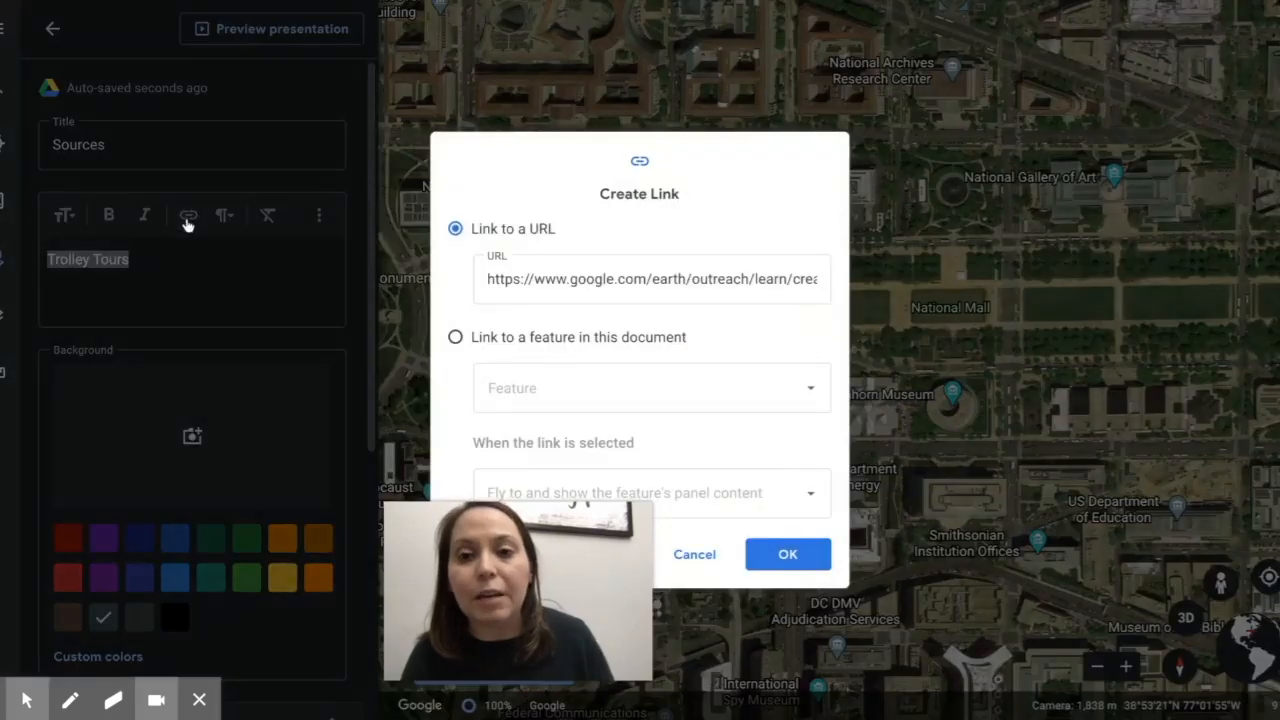
pyautogui.click(615, 280)
pyautogui.tripleClick(615, 280)
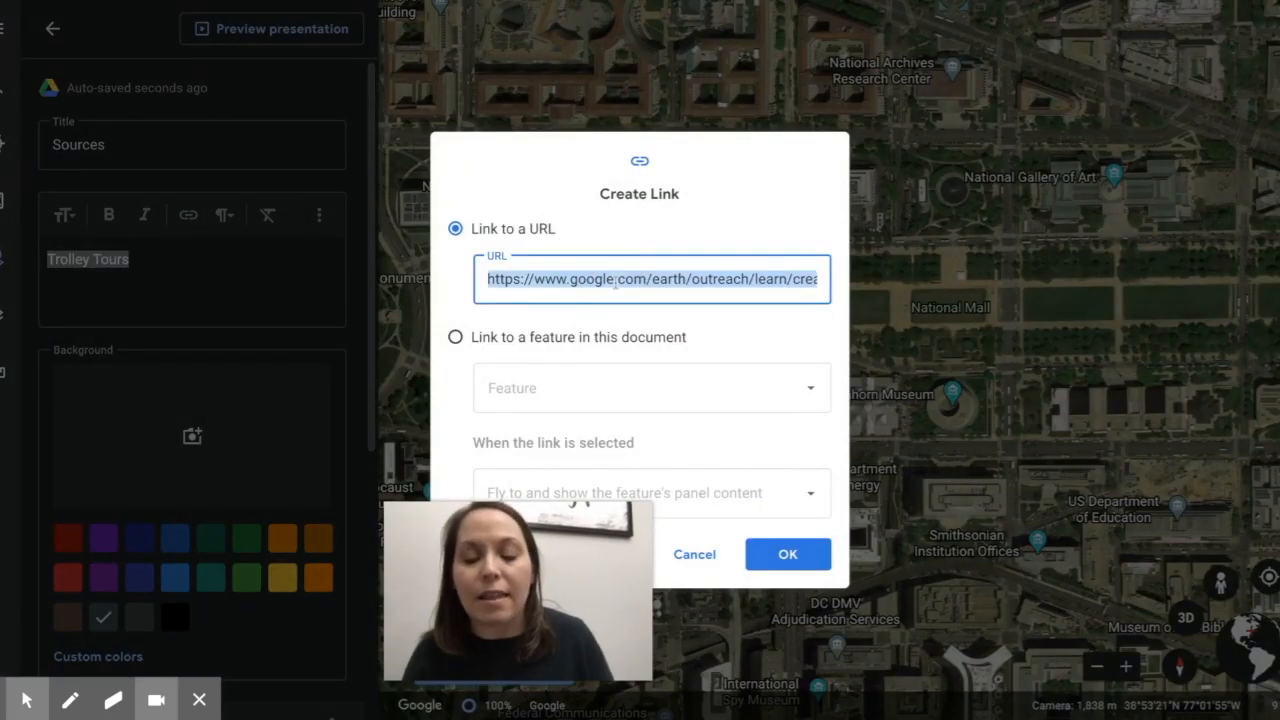
pyautogui.write('https://www.trolleytours.com/washington-dc/facts')
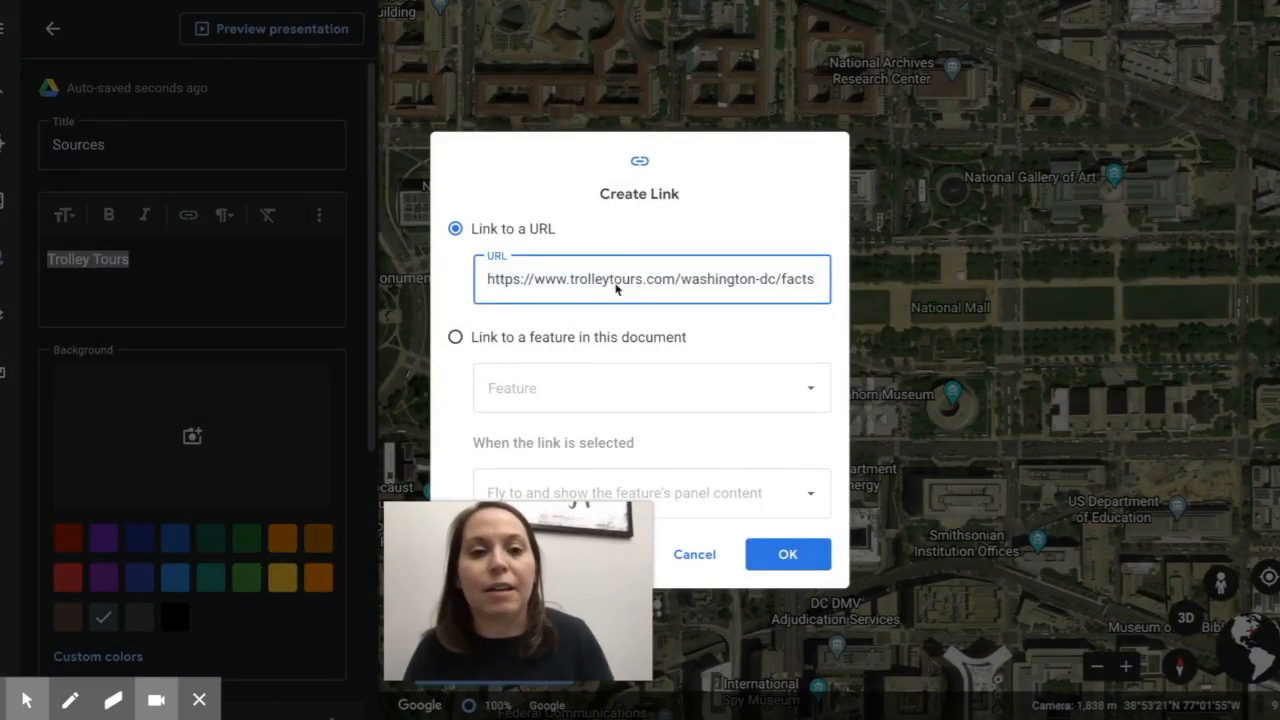
pyautogui.click(800, 554)
pyautogui.click(188, 272)
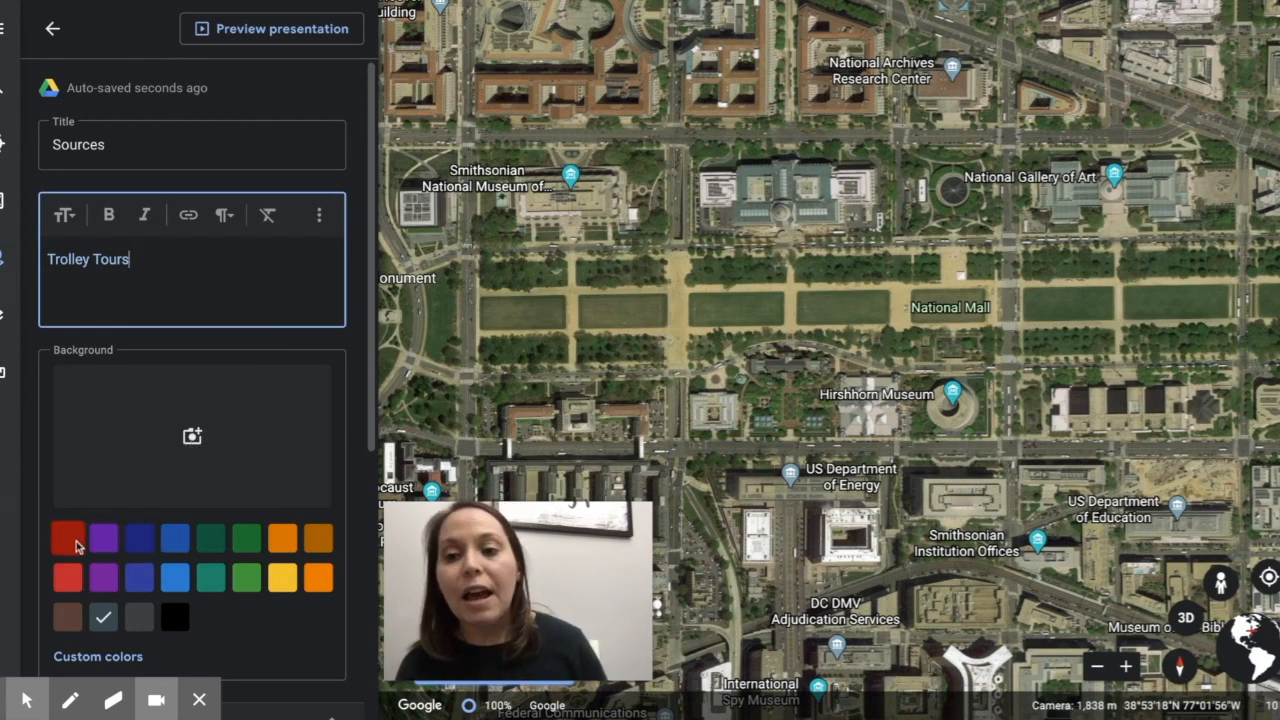
# Set the Sources slide's background to the lighter red and return to the Washington D.C. project
pyautogui.click(67, 582)
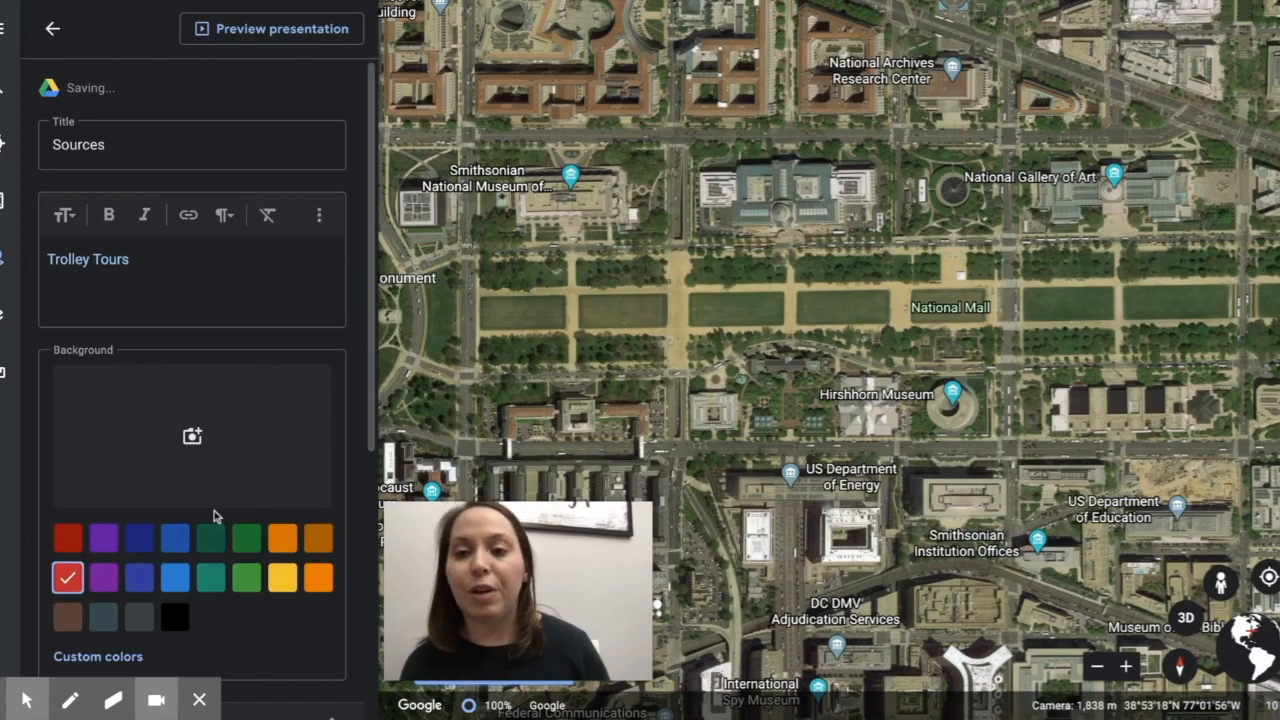
pyautogui.scroll(-3, 263, 589)
pyautogui.scroll(-1, 263, 589)
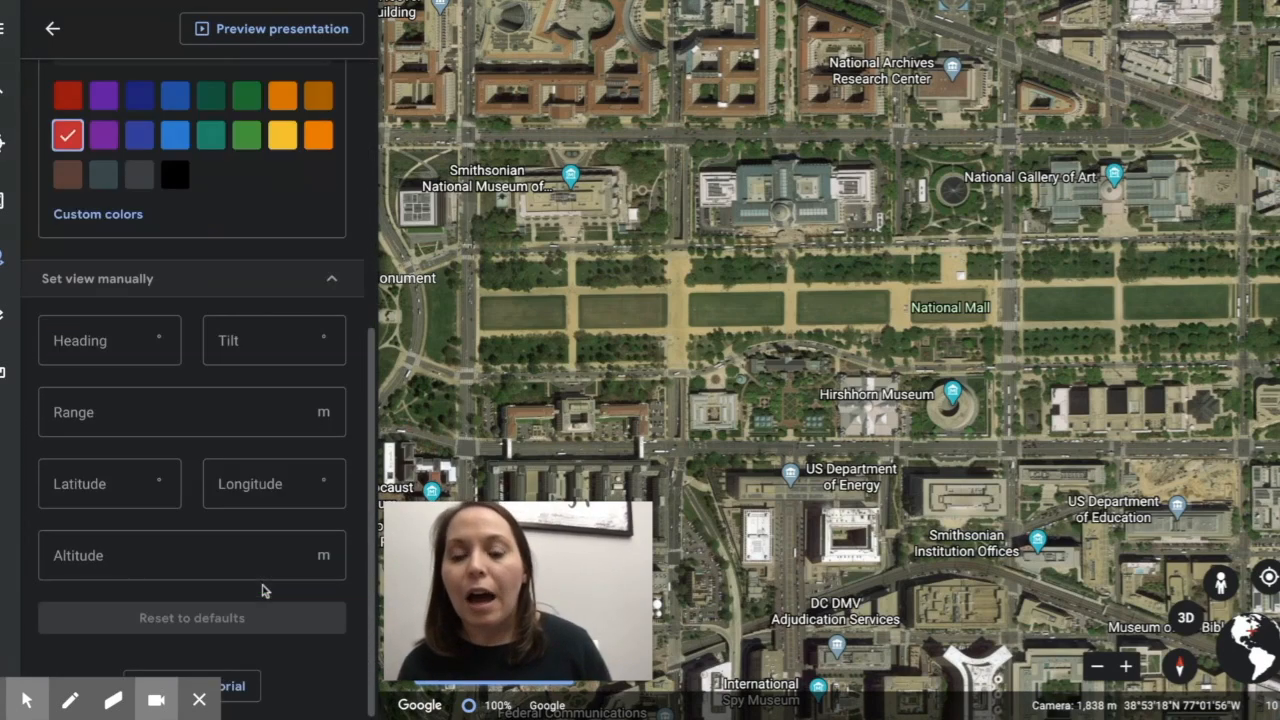
pyautogui.scroll(5, 263, 589)
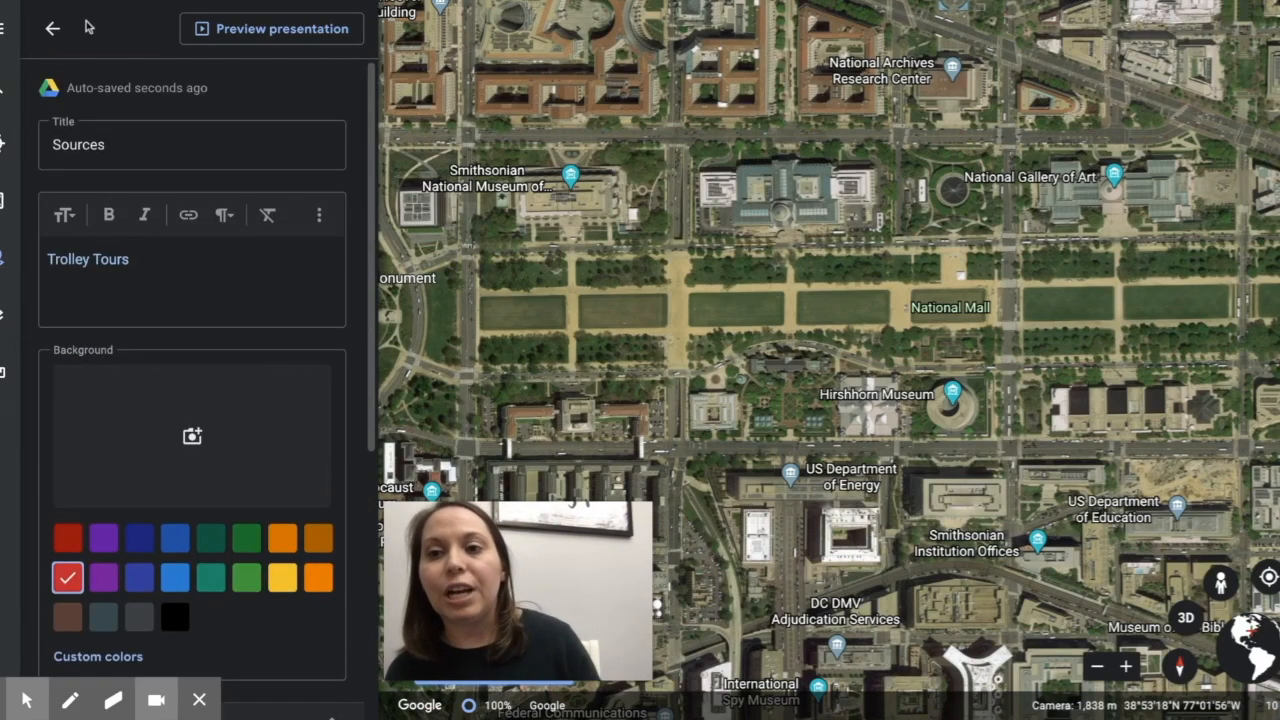
pyautogui.click(51, 30)
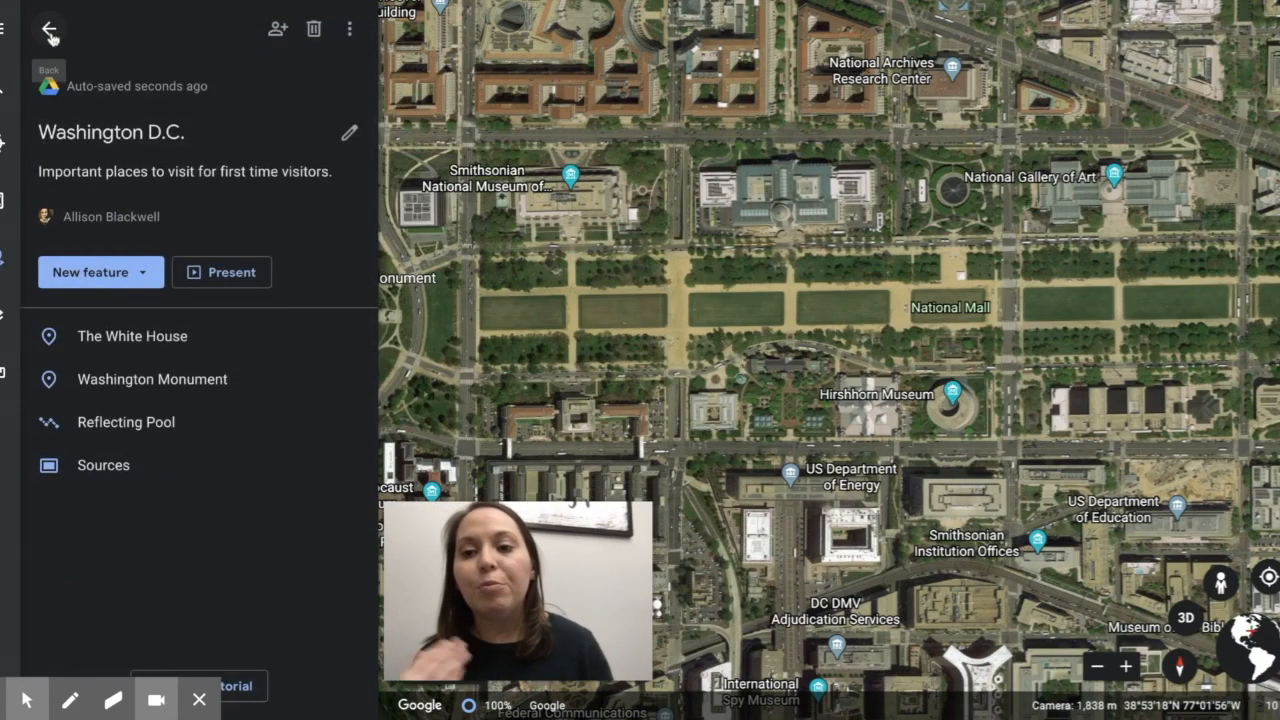
# Reopen the Sources slide for editing and format its "Trolley Tours" text in the Title style
pyautogui.click(82, 468)
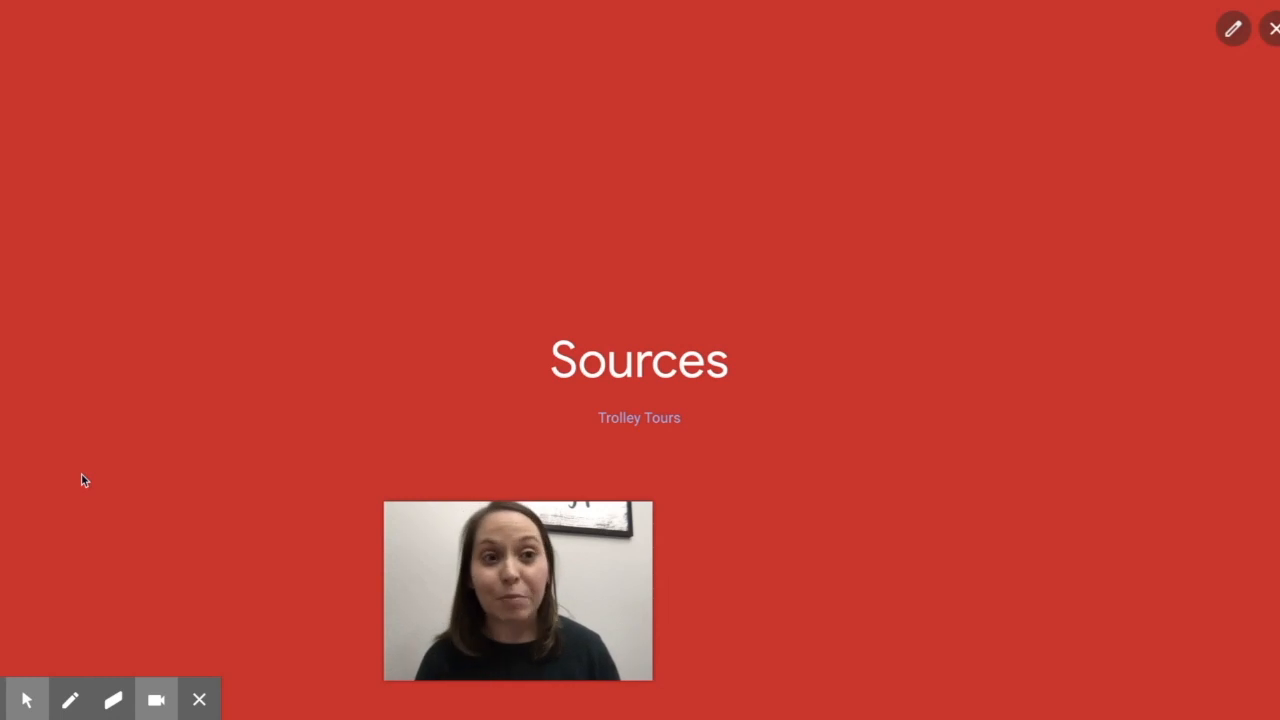
pyautogui.click(1235, 31)
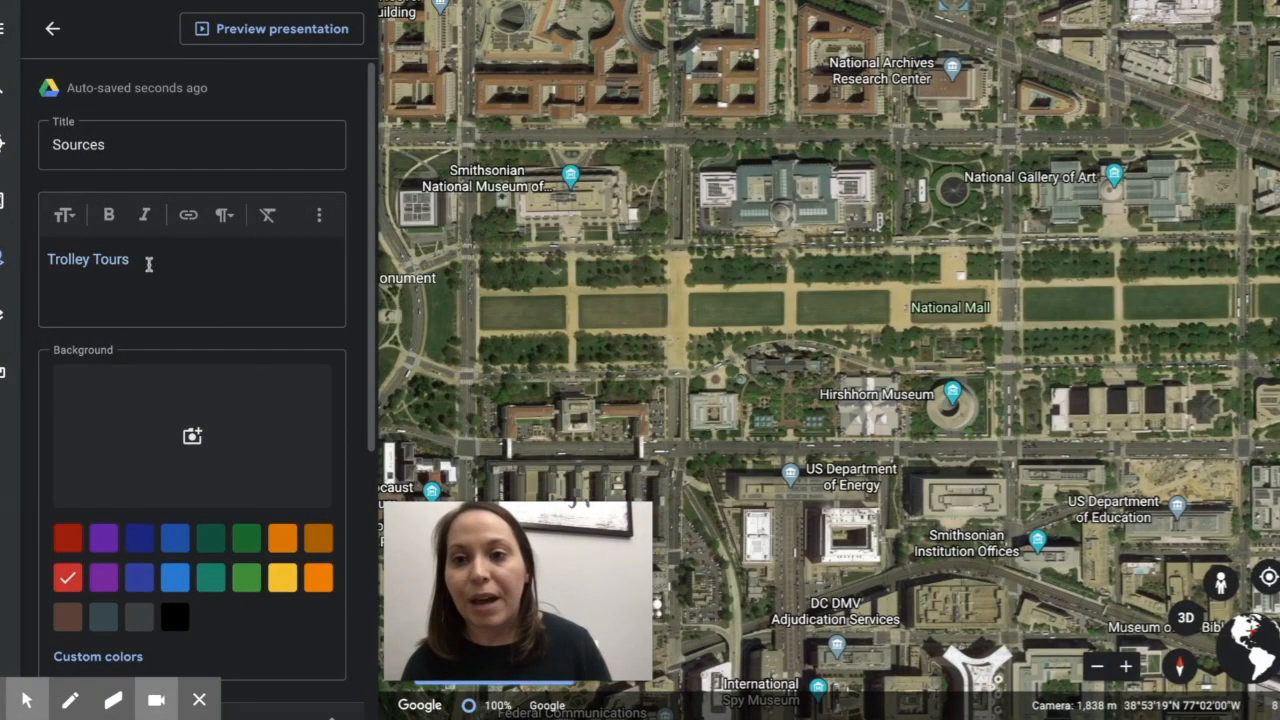
pyautogui.tripleClick(148, 263)
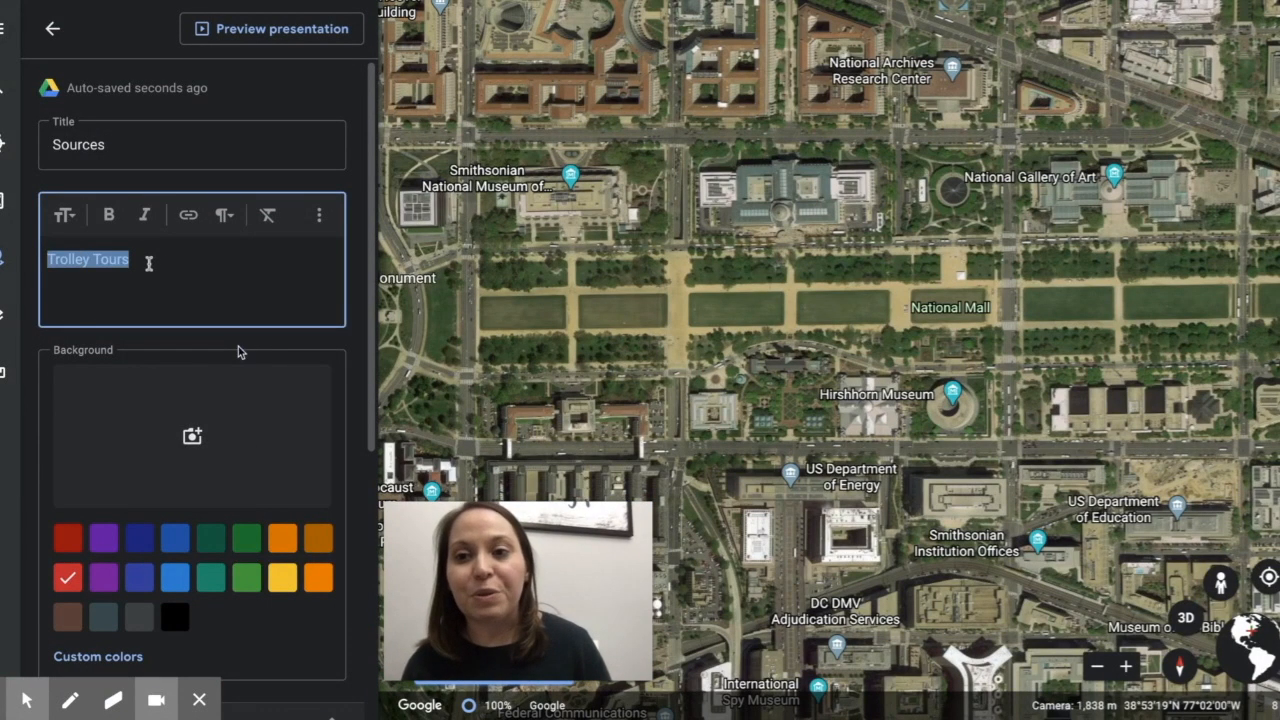
pyautogui.click(64, 215)
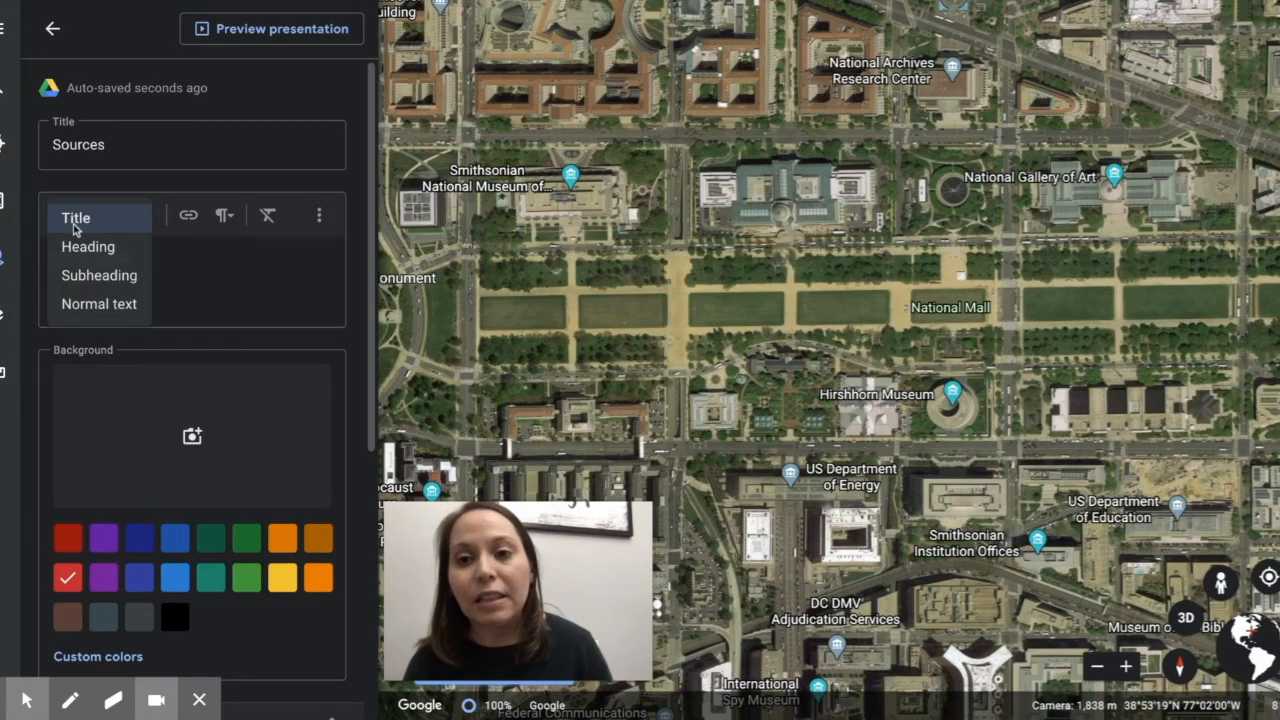
pyautogui.click(75, 218)
pyautogui.click(272, 281)
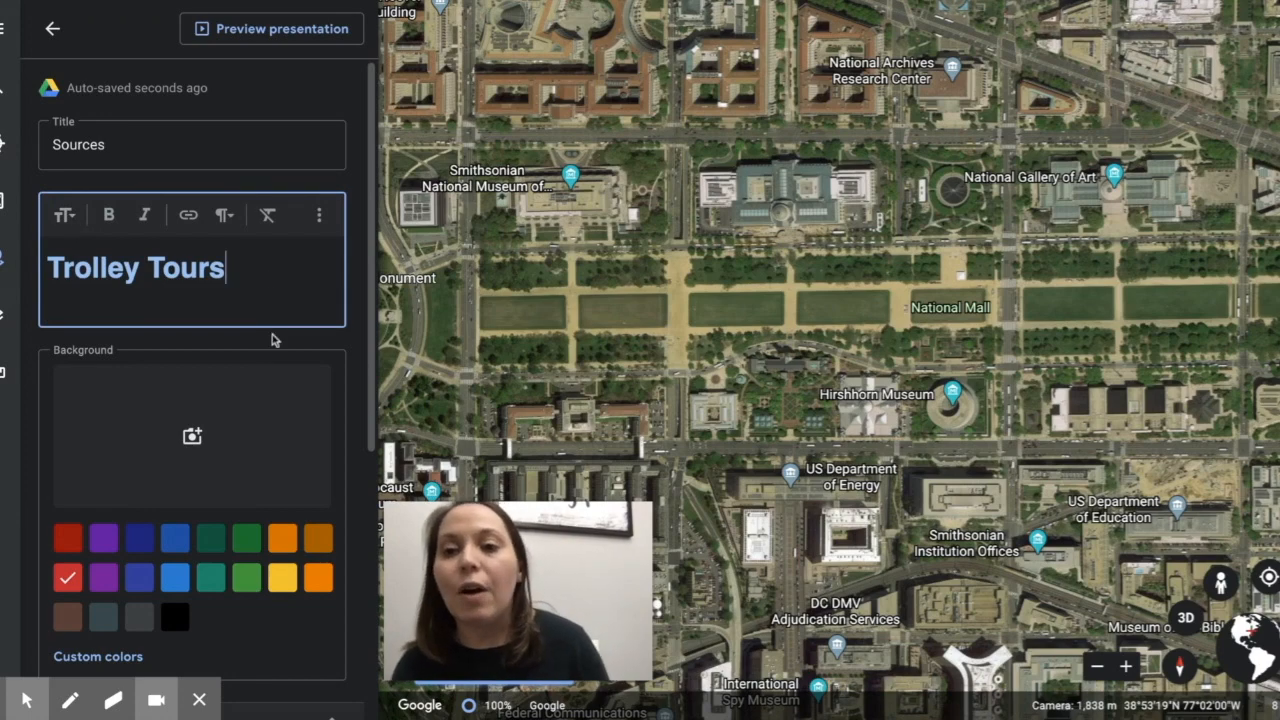
pyautogui.scroll(-3, 272, 340)
pyautogui.scroll(3, 272, 340)
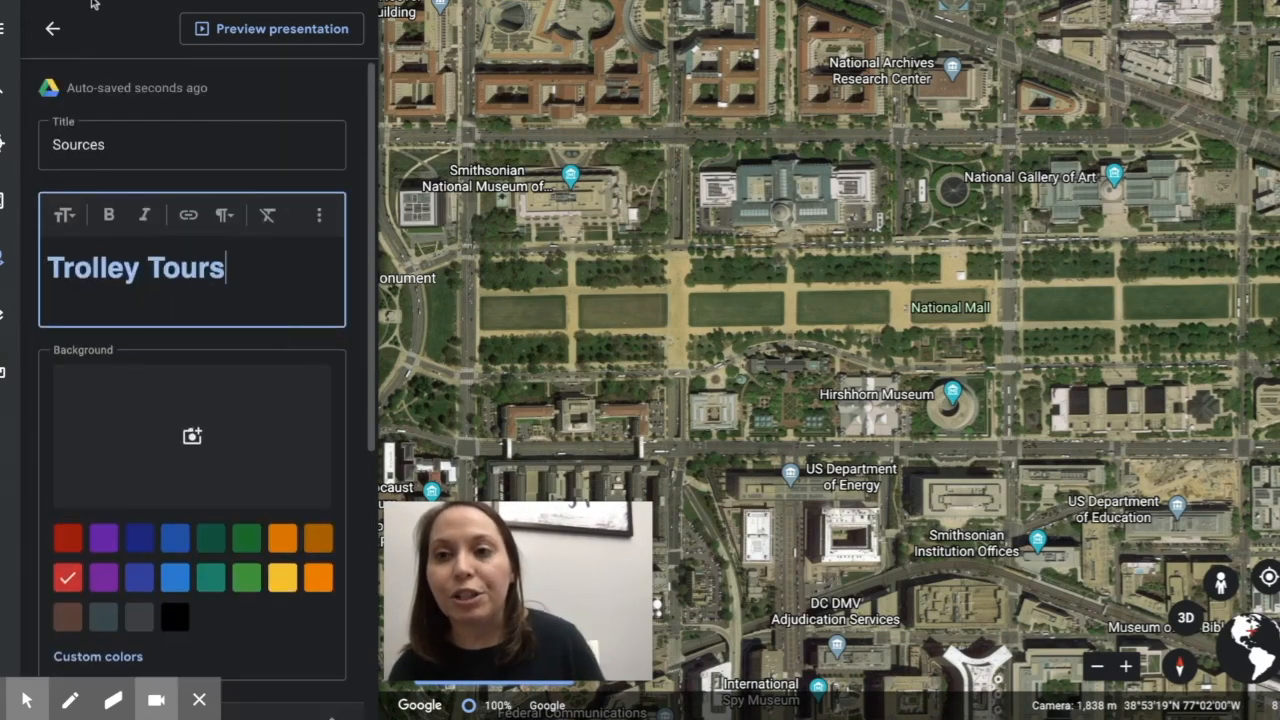
# Return to the Washington D.C. project, view the Sources slide fullscreen and close it
pyautogui.click(52, 28)
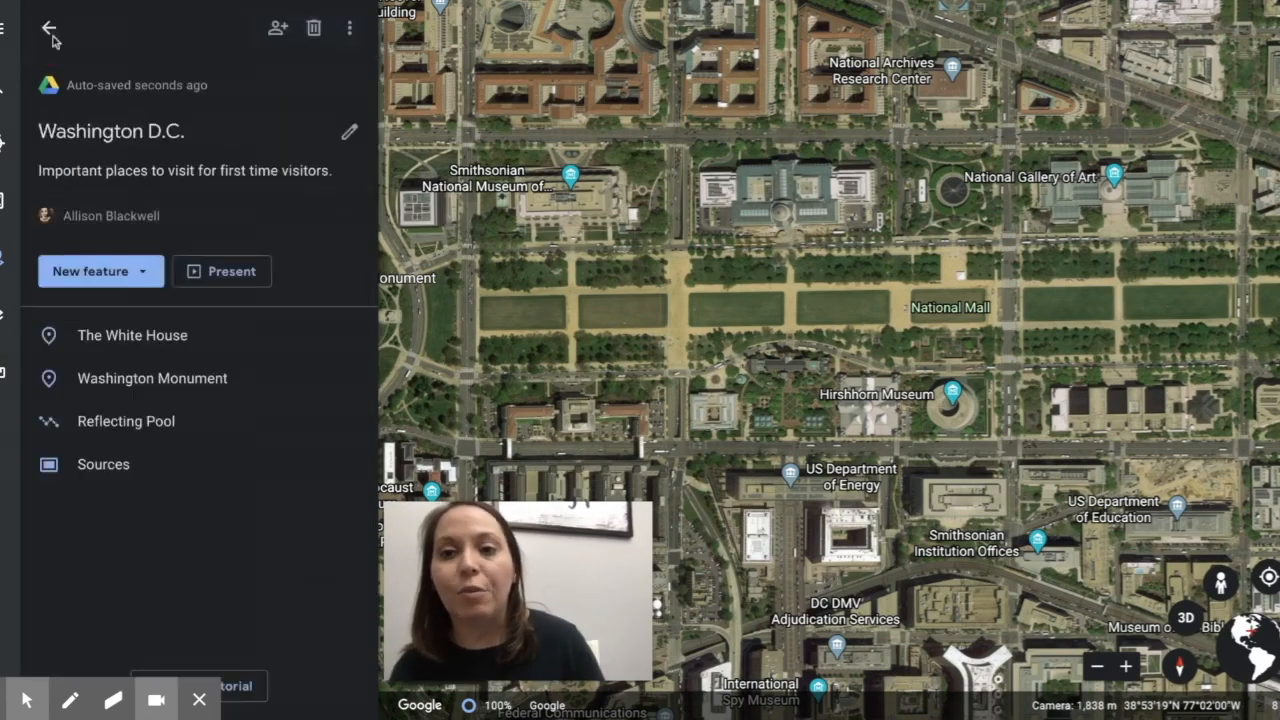
pyautogui.click(123, 463)
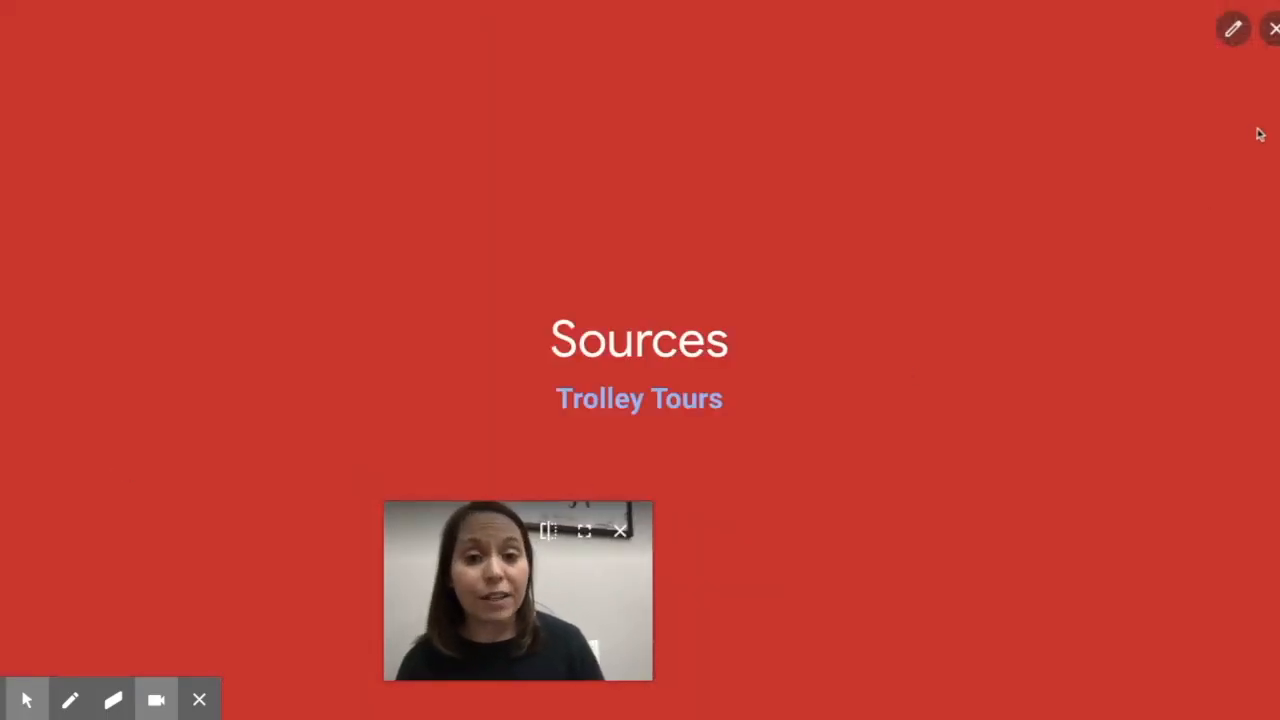
pyautogui.click(1273, 30)
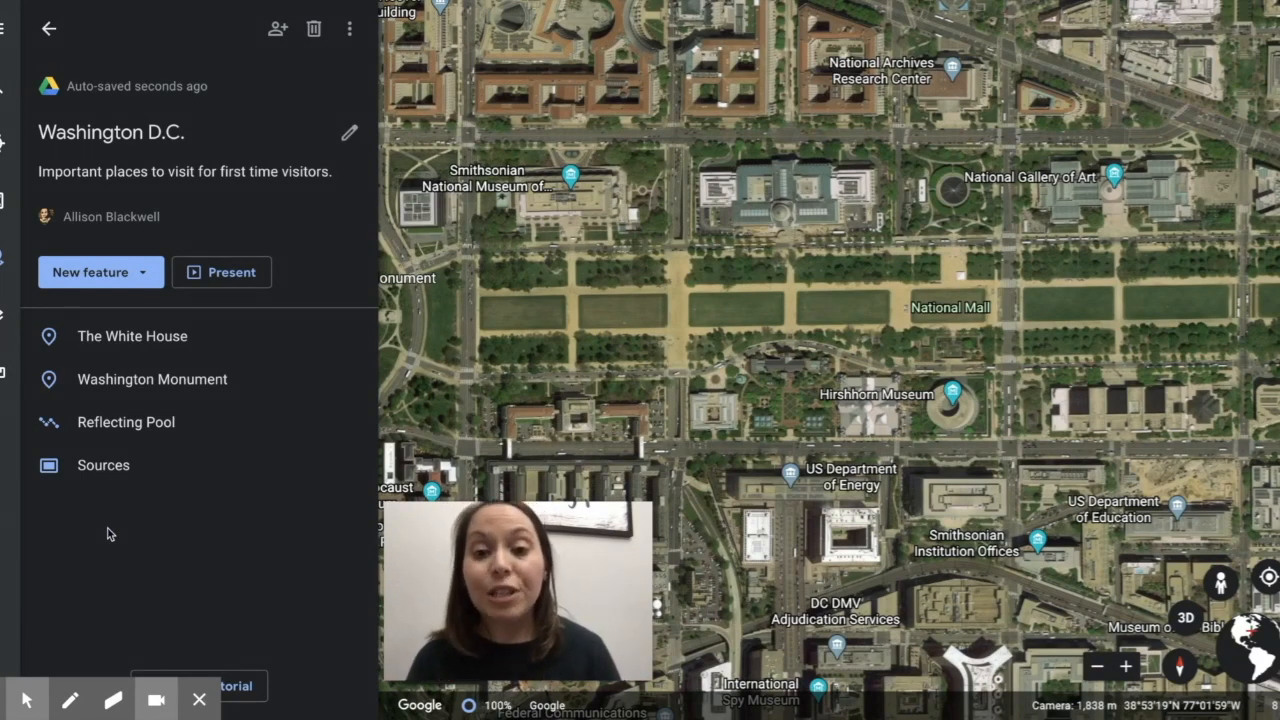
# Open sharing for the Washington D.C. project, check the edit and view permission choices, and turn on a shareable link
pyautogui.click(279, 36)
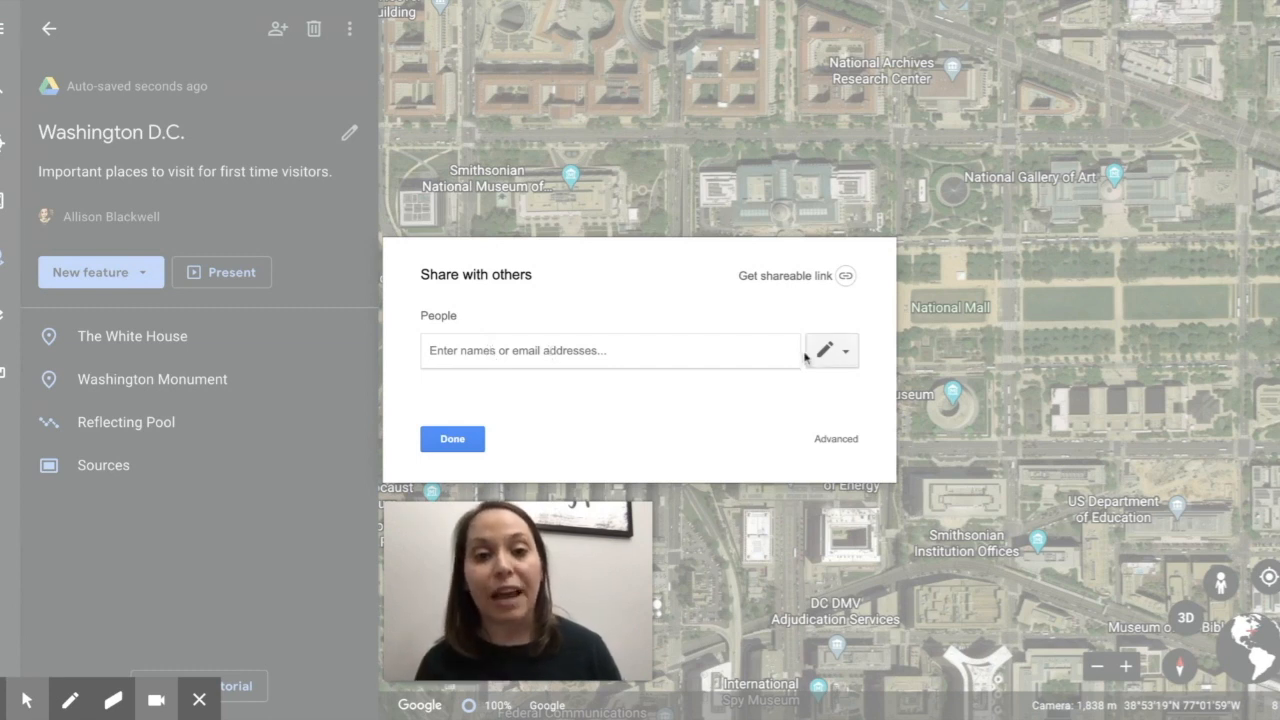
pyautogui.click(848, 352)
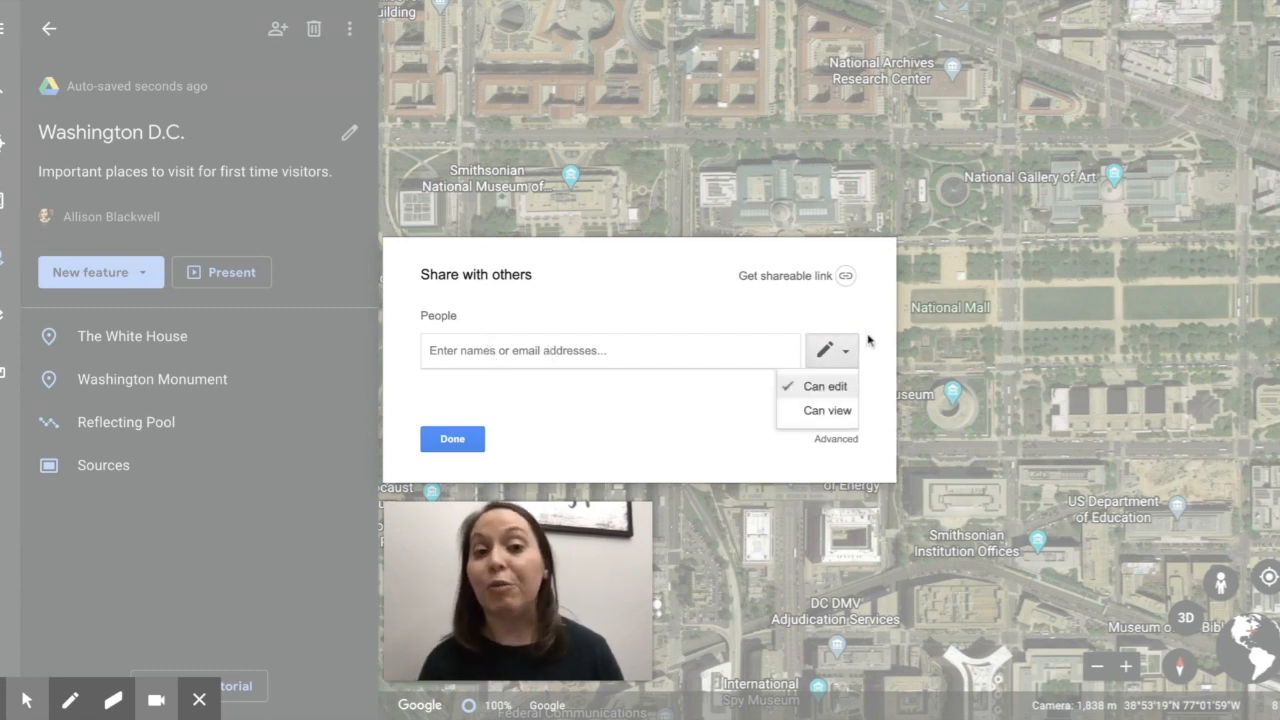
pyautogui.click(868, 326)
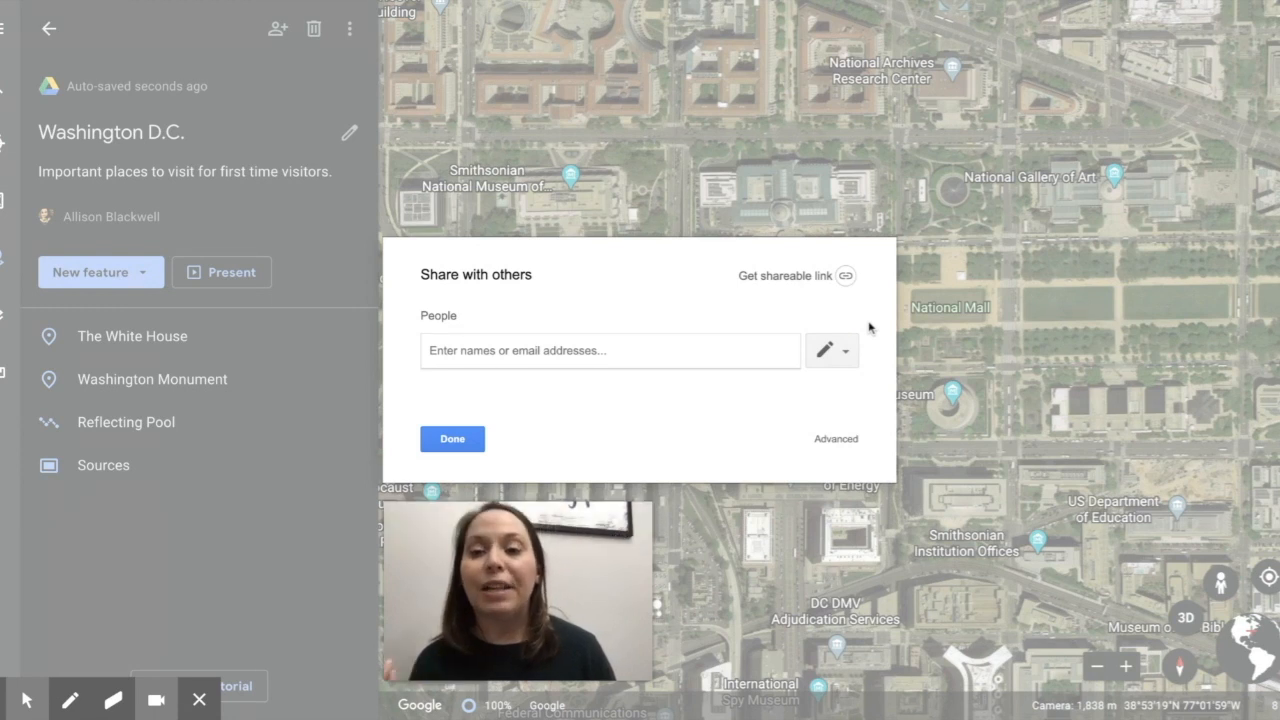
pyautogui.click(816, 284)
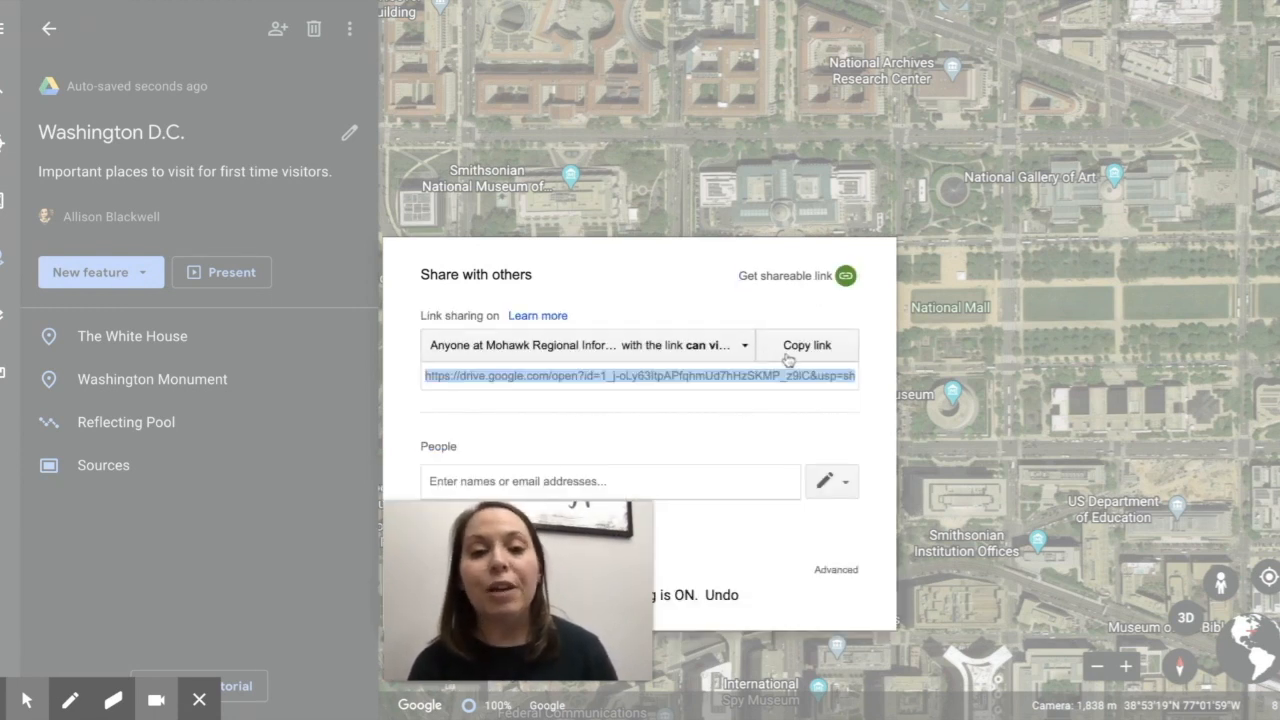
# Review the shareable link's access options, leaving view access selected, and finish sharing the project
pyautogui.click(744, 345)
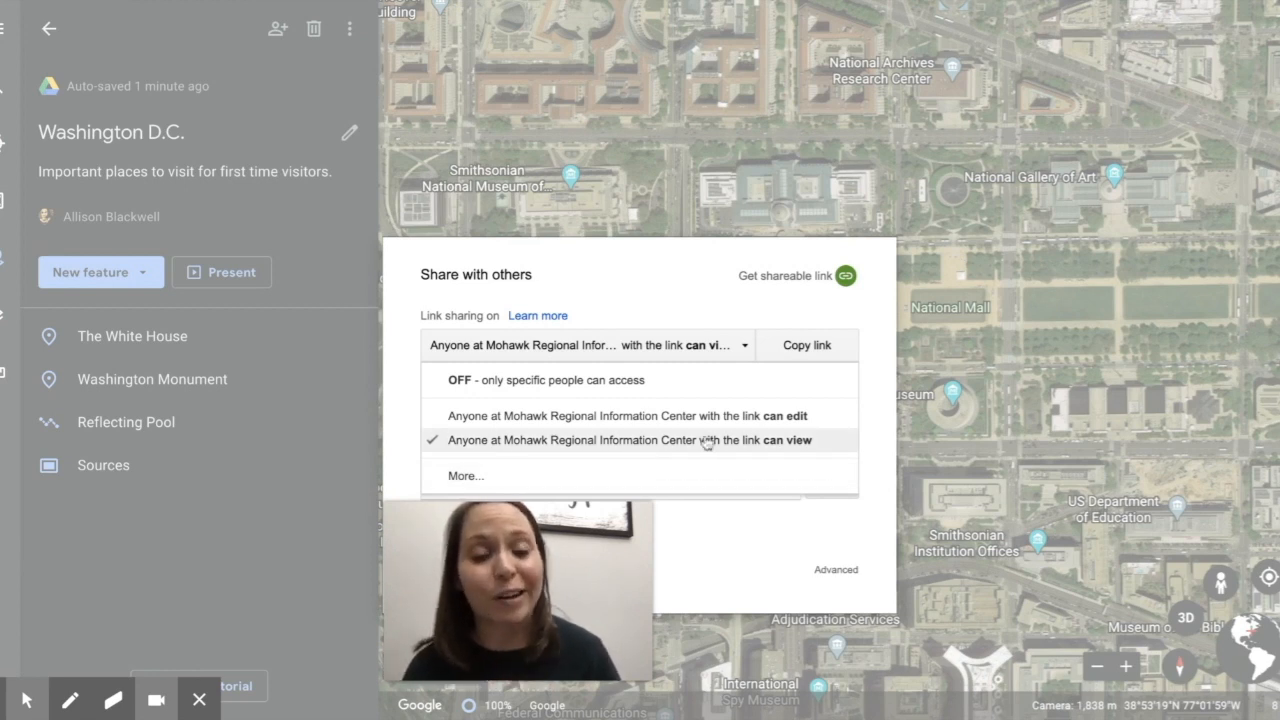
pyautogui.click(878, 402)
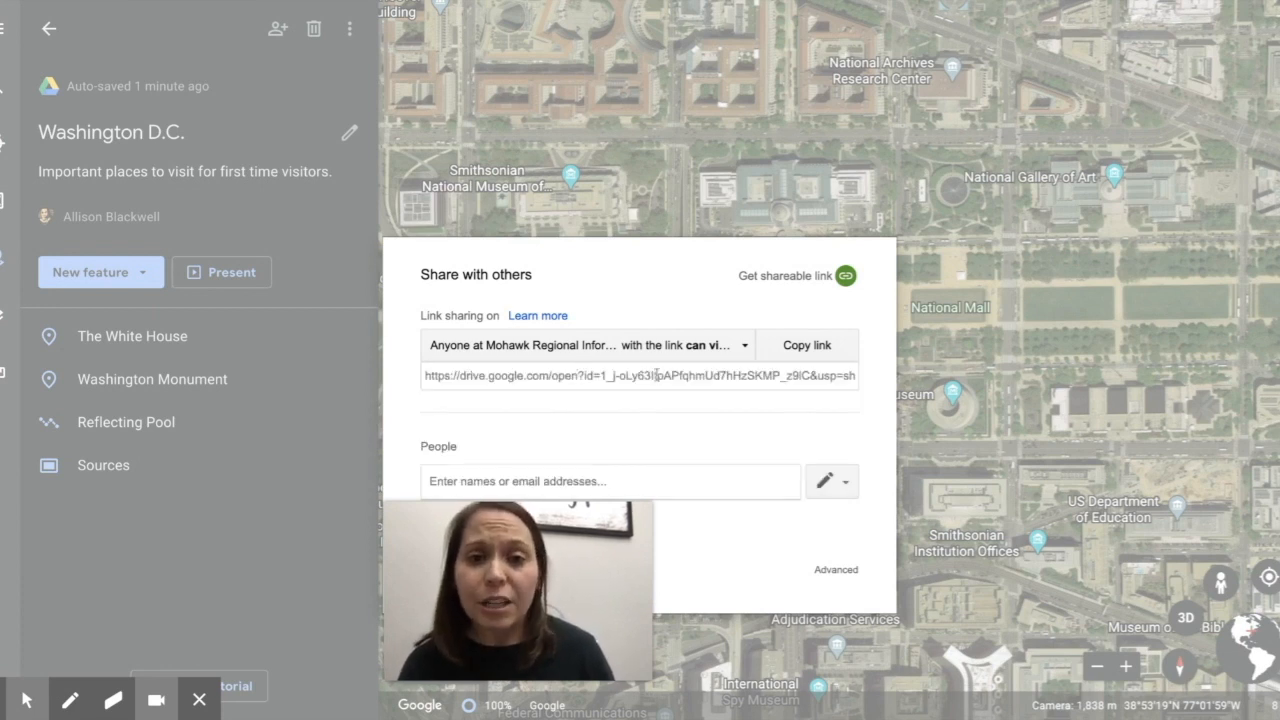
pyautogui.click(778, 372)
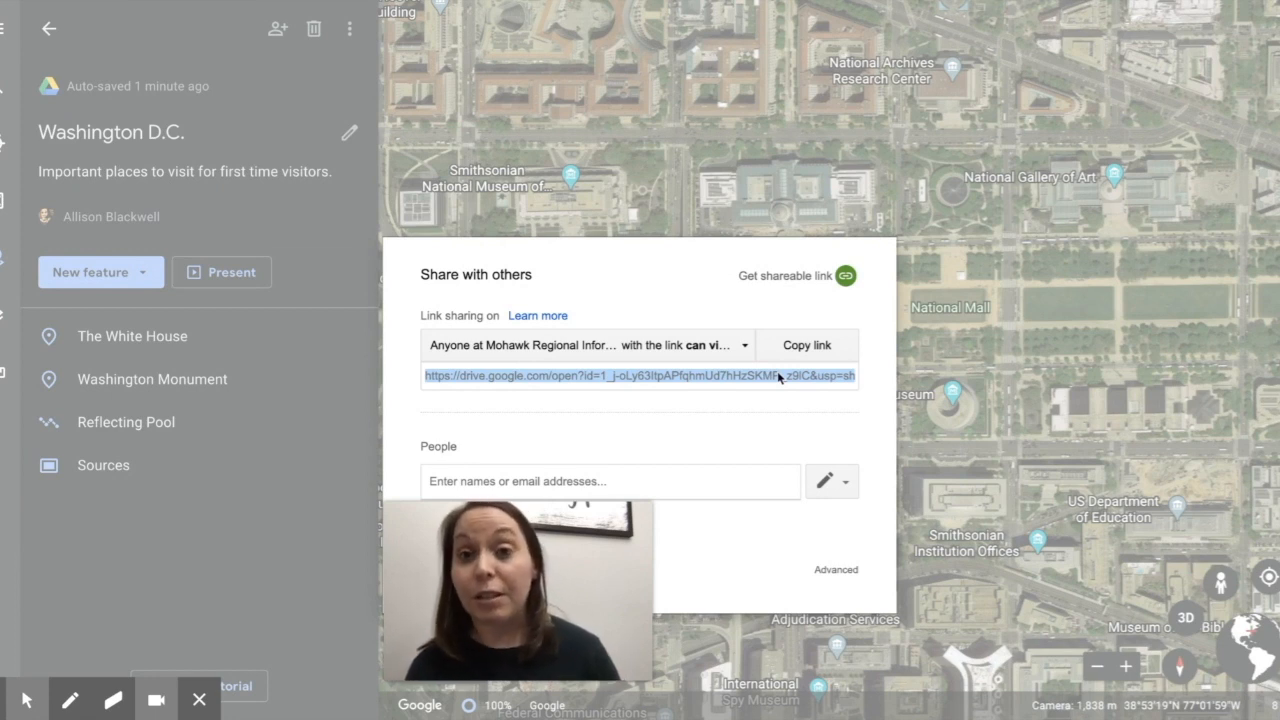
pyautogui.click(865, 405)
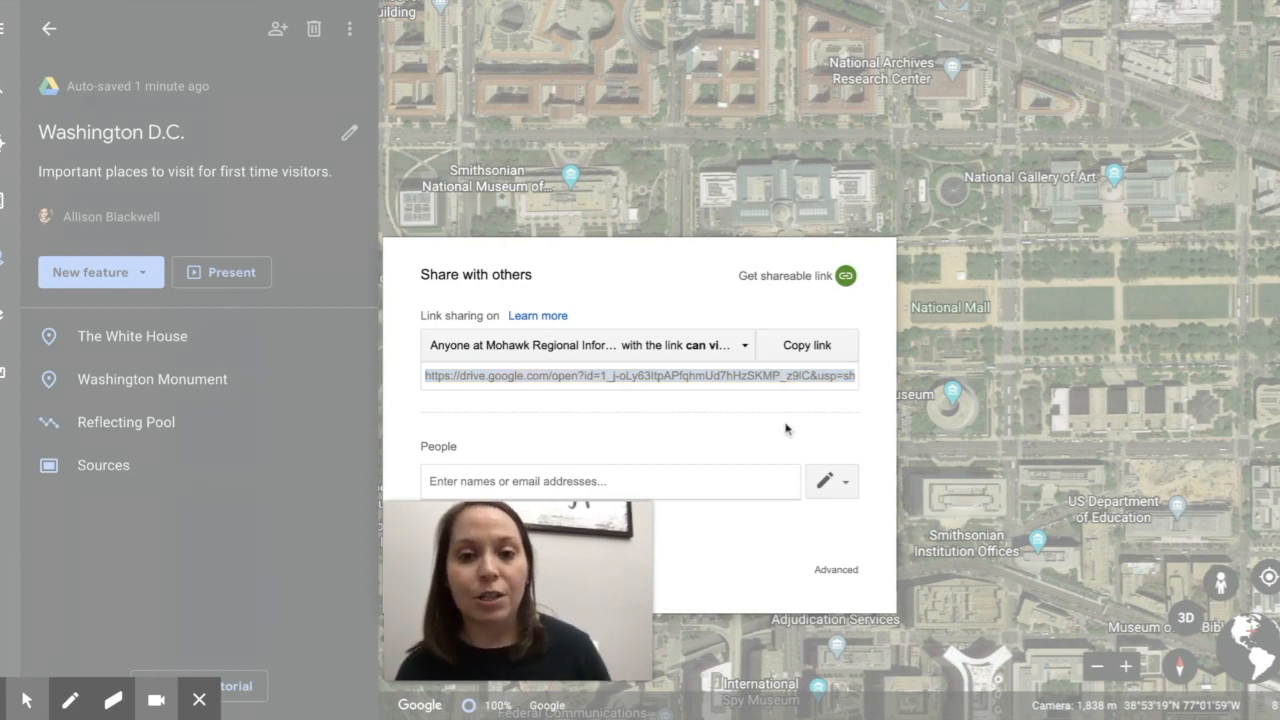
pyautogui.moveTo(610, 535)
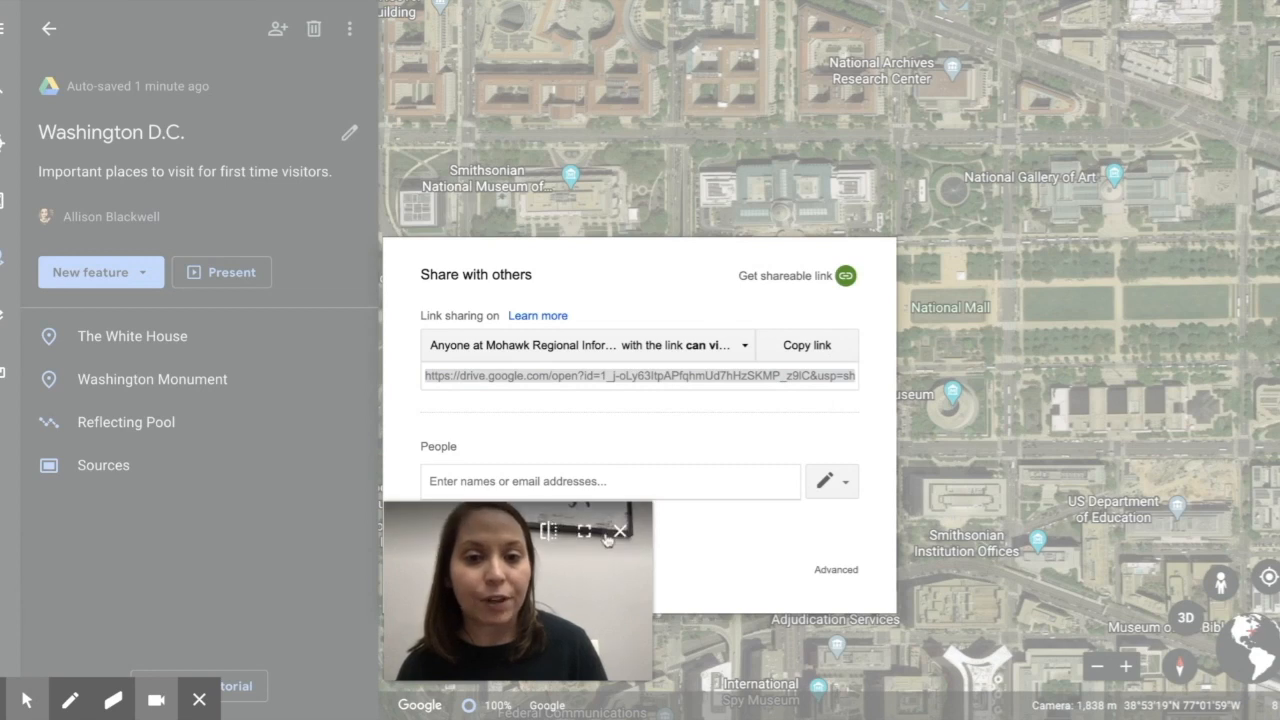
pyautogui.moveTo(586, 575); pyautogui.dragTo(1173, 561)
pyautogui.click(452, 569)
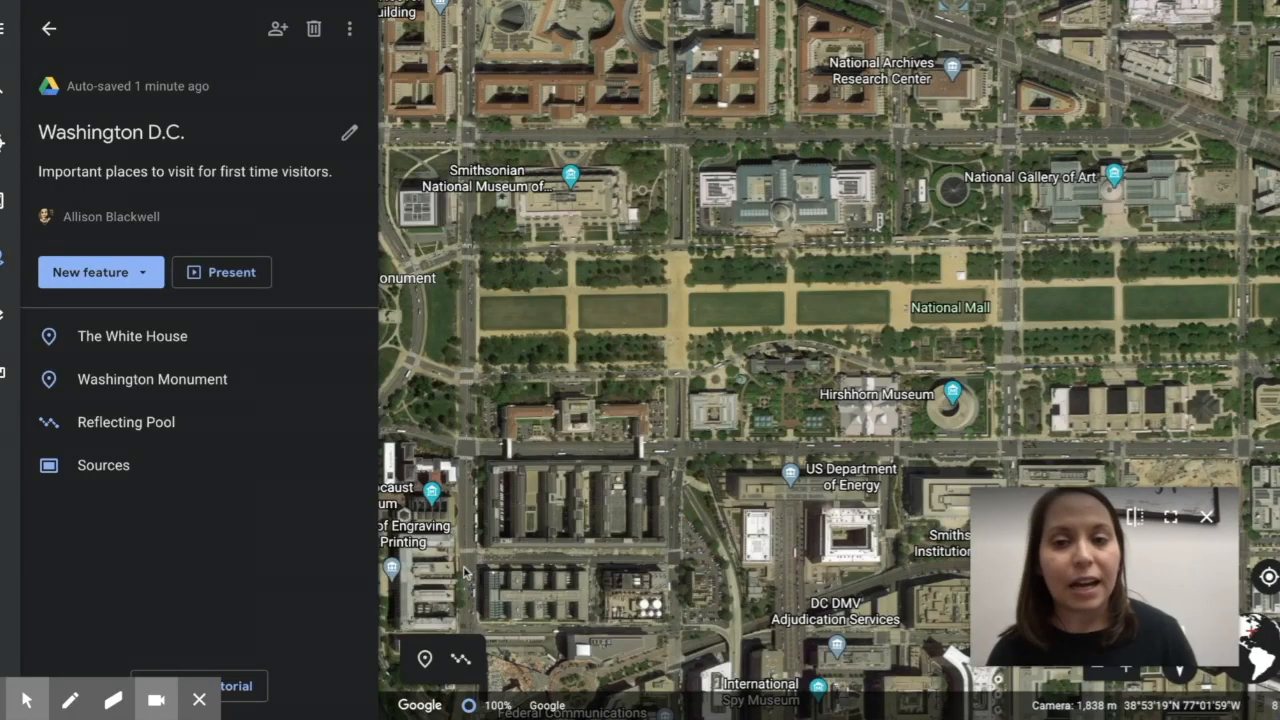
# Check the project's additional options for exporting it as a KML file
pyautogui.click(353, 30)
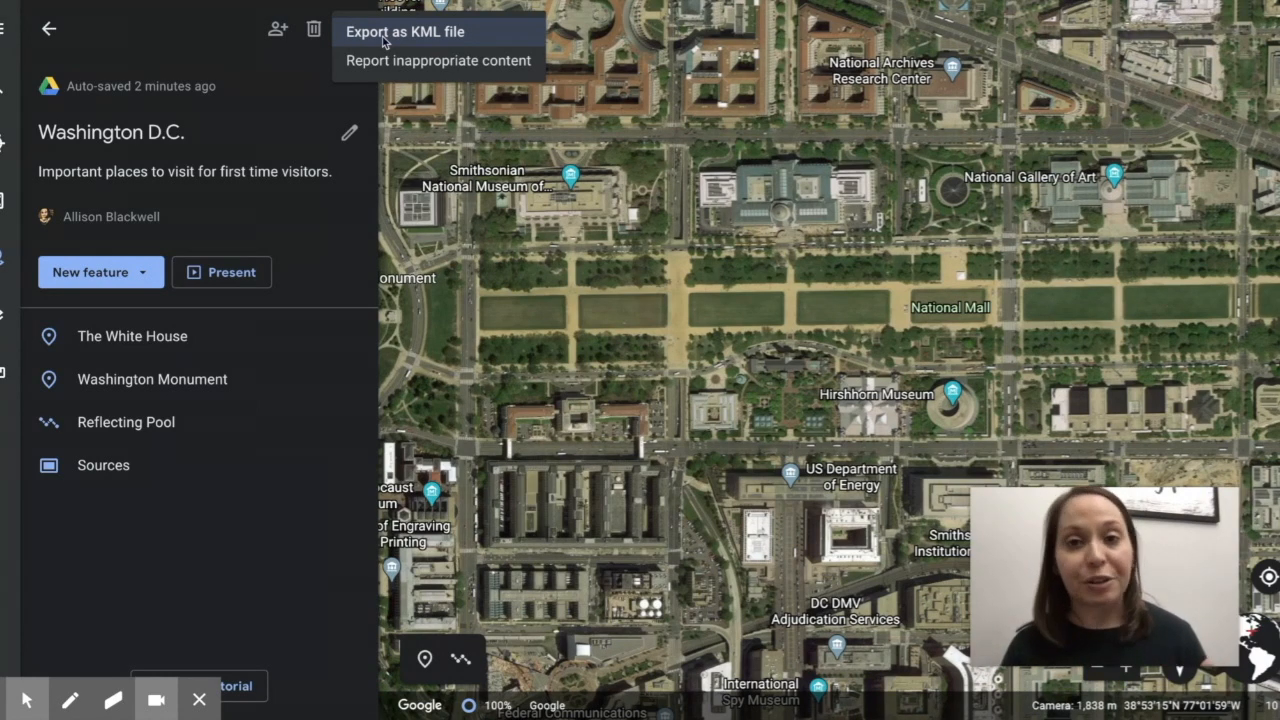
pyautogui.click(251, 556)
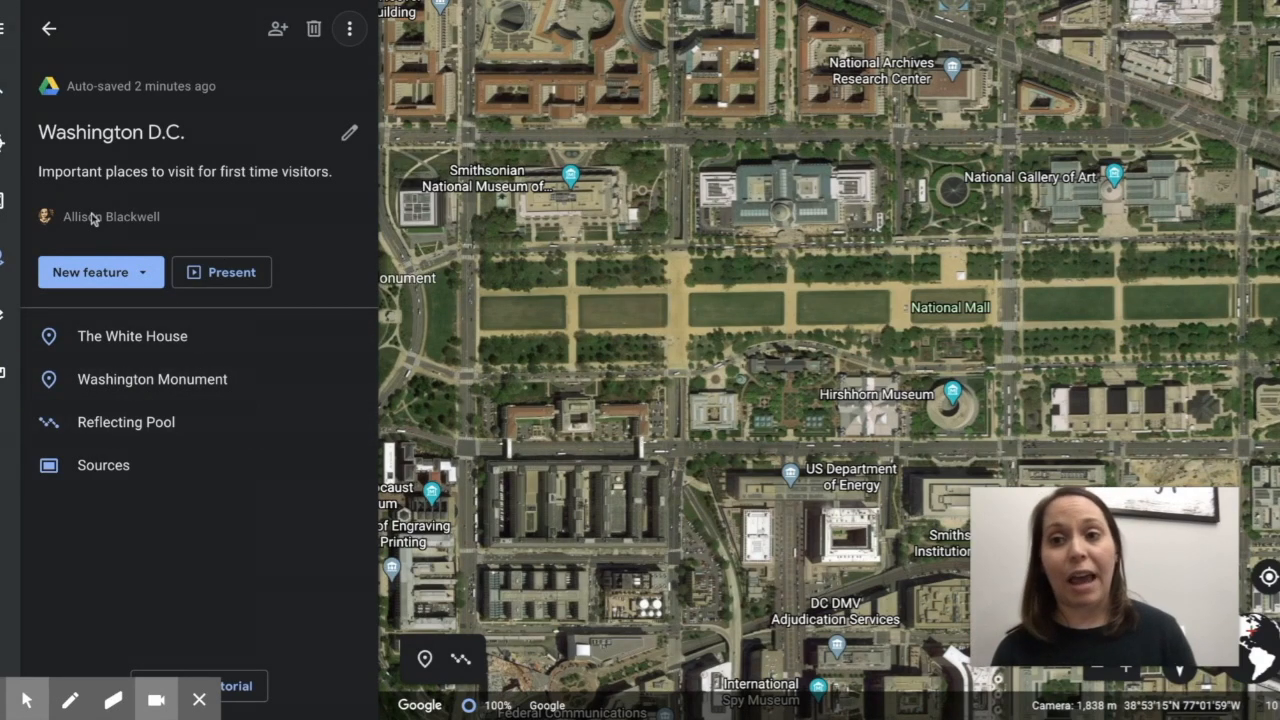
# Present the project with its table of contents open, advance from The White House to Washington Monument, and exit the presentation
pyautogui.click(200, 280)
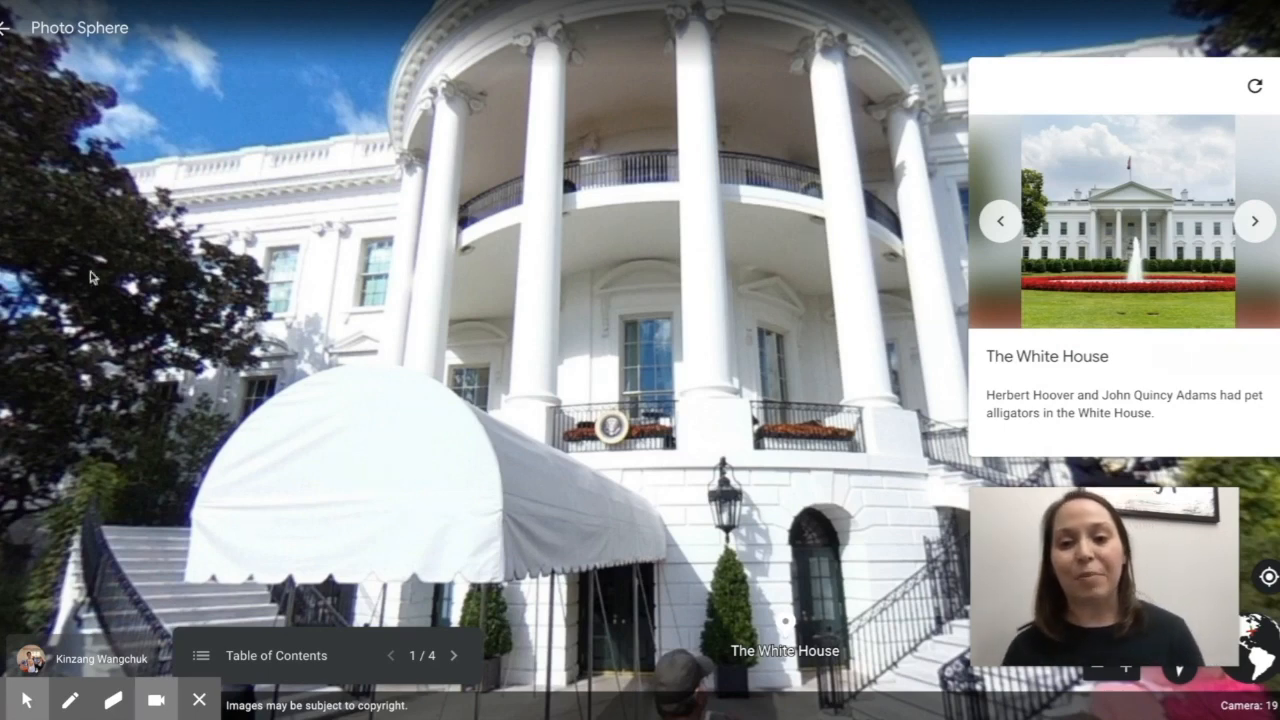
pyautogui.click(273, 657)
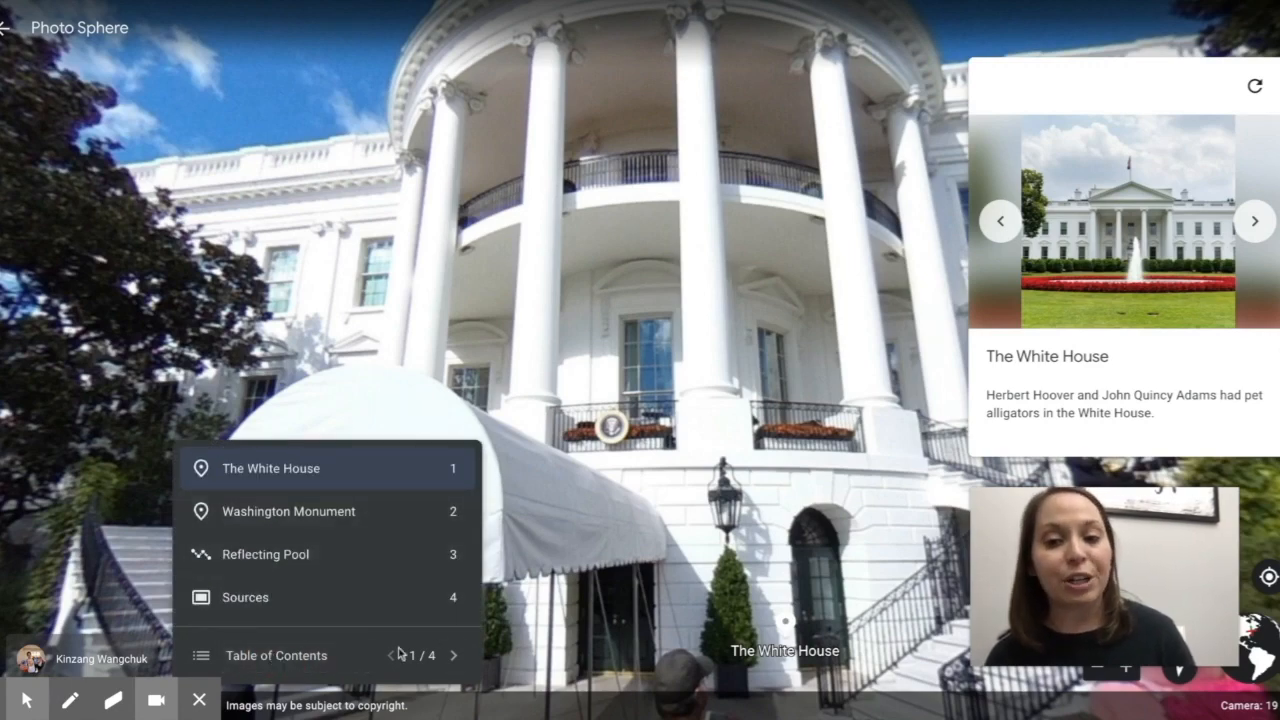
pyautogui.click(452, 657)
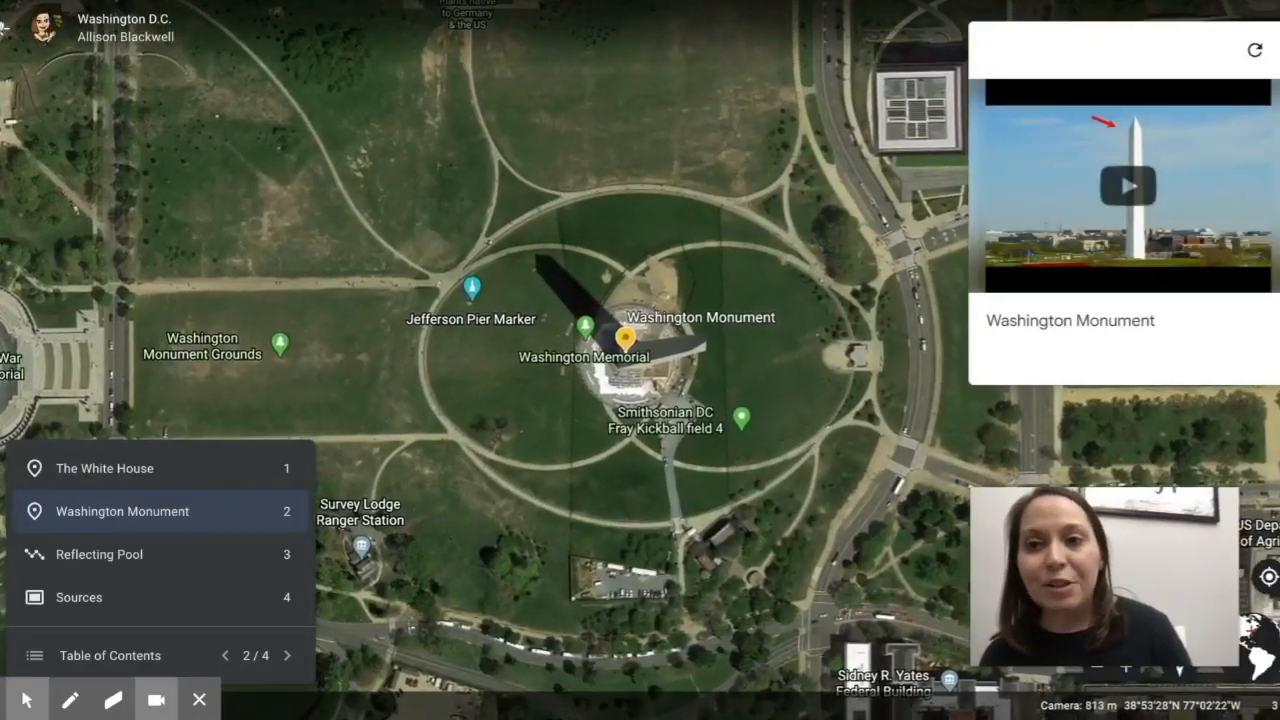
pyautogui.click(4, 28)
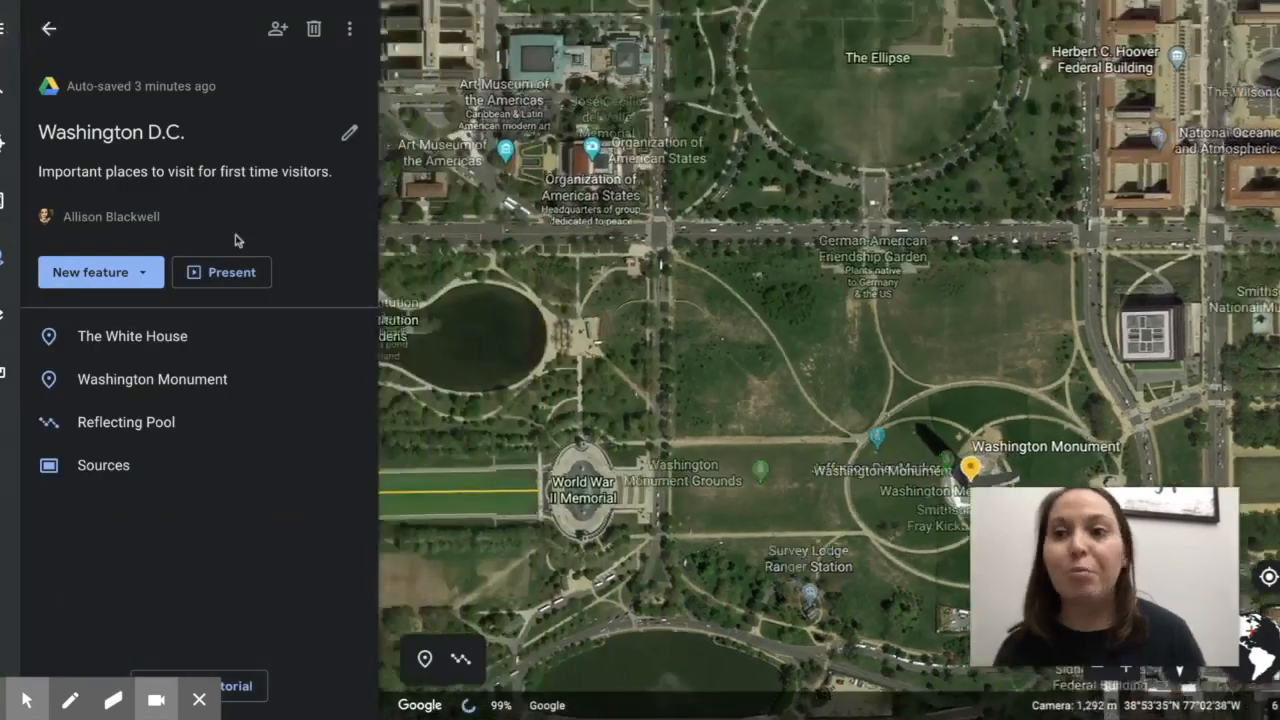